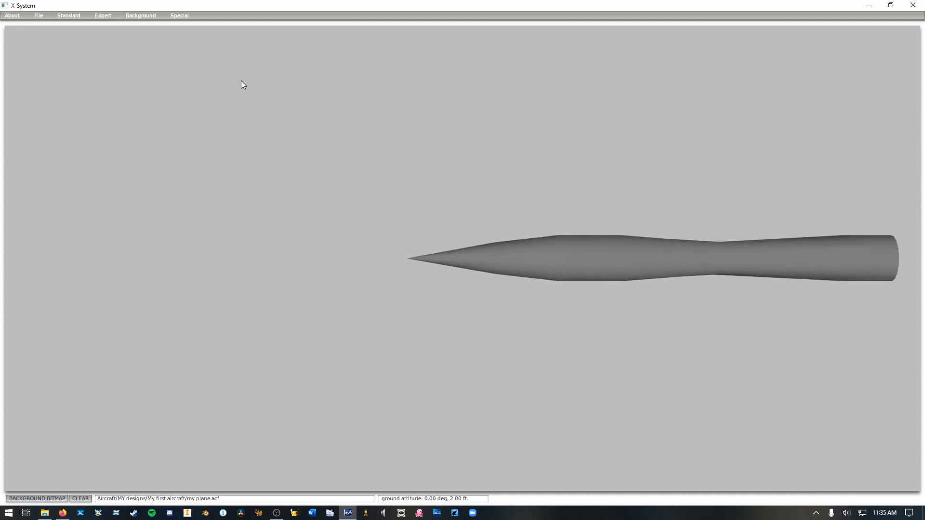
pyautogui.click(75, 17)
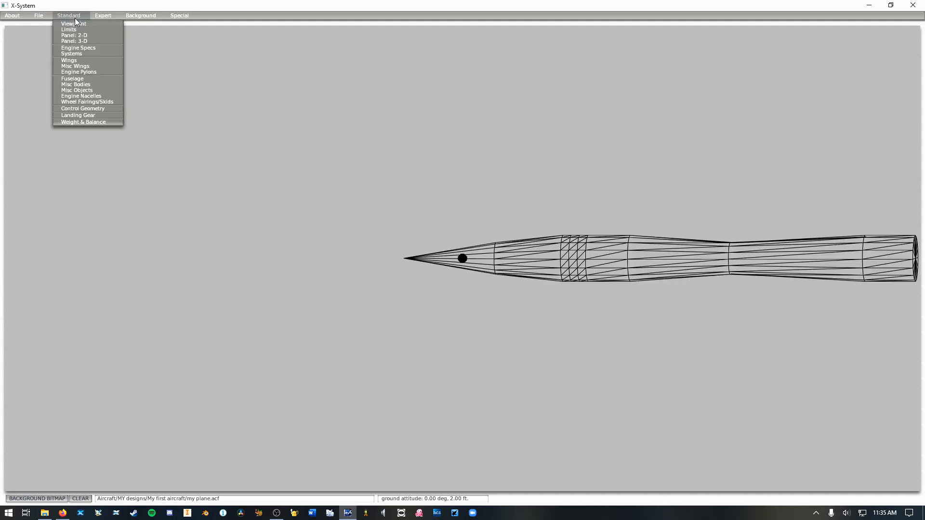
pyautogui.click(74, 61)
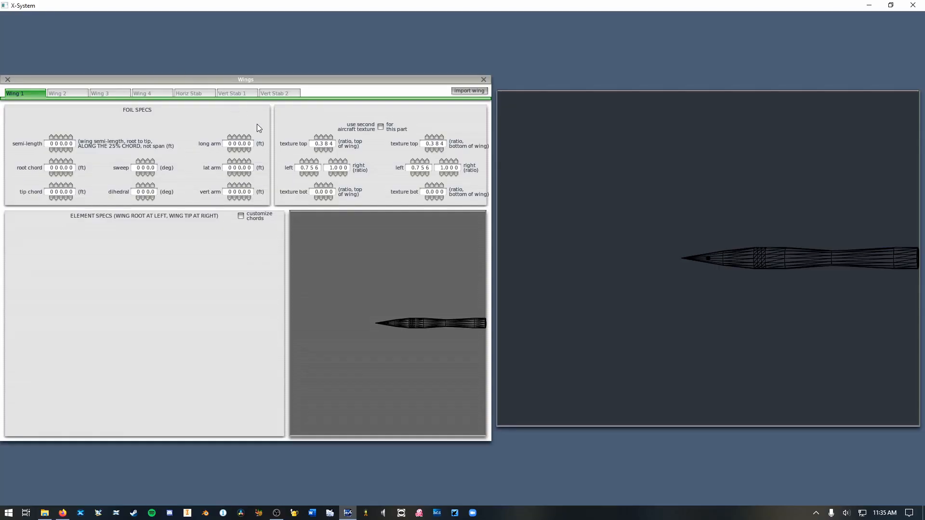
pyautogui.click(484, 80)
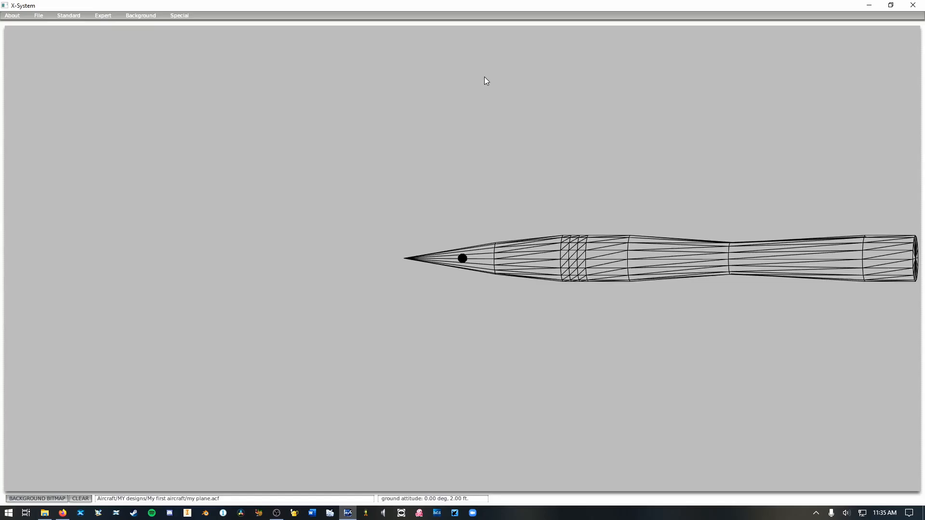
# - Open the aircraft's wing settings
pyautogui.click(63, 16)
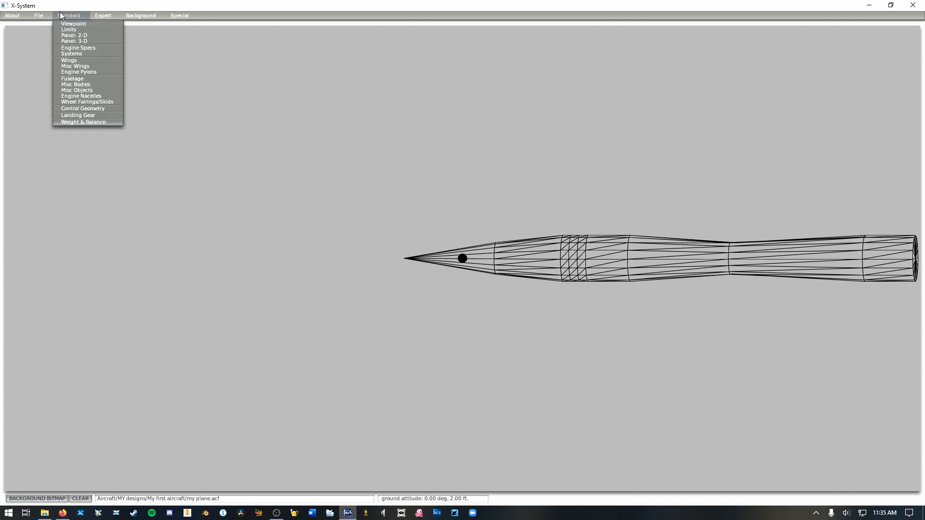
pyautogui.click(62, 15)
pyautogui.click(62, 16)
pyautogui.click(67, 61)
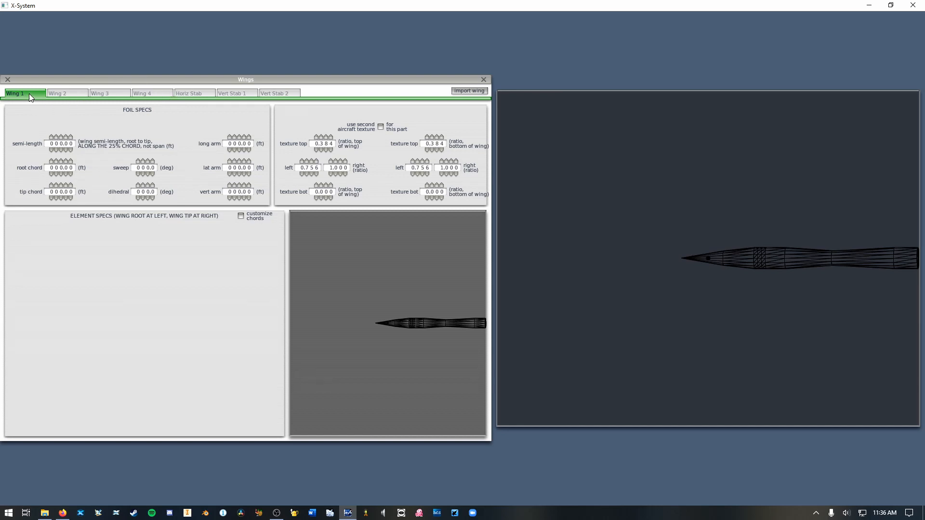
# - Examine the settings for Wings 1 to 4, the horizontal stabilizer and both vertical stabilizers, returning to Wing 1
pyautogui.click(72, 93)
pyautogui.click(111, 93)
pyautogui.click(151, 93)
pyautogui.click(60, 93)
pyautogui.click(143, 94)
pyautogui.click(25, 94)
pyautogui.click(206, 95)
pyautogui.click(233, 93)
pyautogui.click(270, 92)
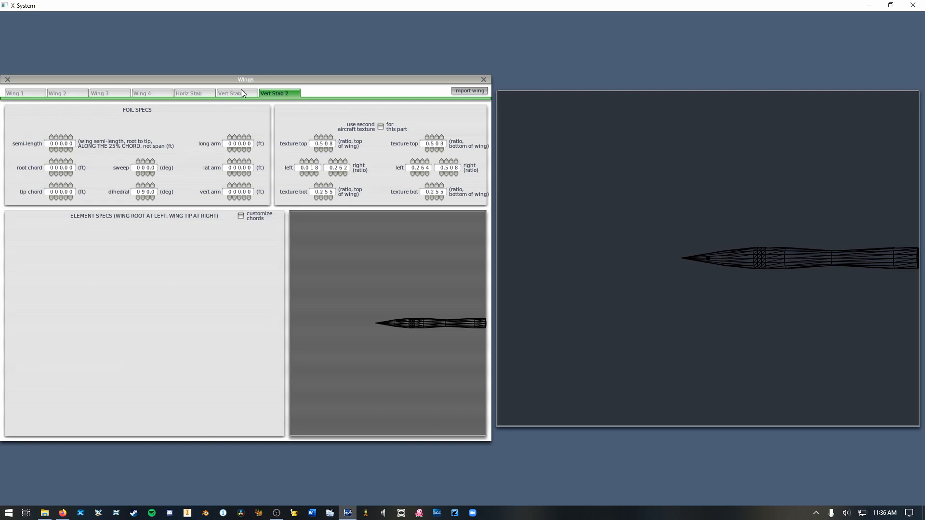
pyautogui.click(230, 94)
pyautogui.click(280, 95)
pyautogui.click(35, 93)
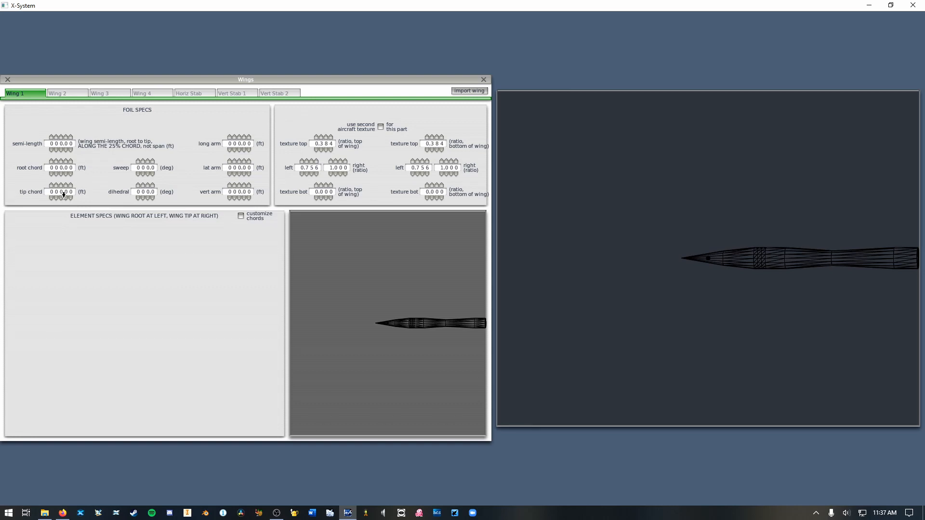
# - Look through the foil specs of Wing 2, Wing 3 and Wing 4, and return to Wing 1
pyautogui.moveTo(63, 194)
pyautogui.click(81, 93)
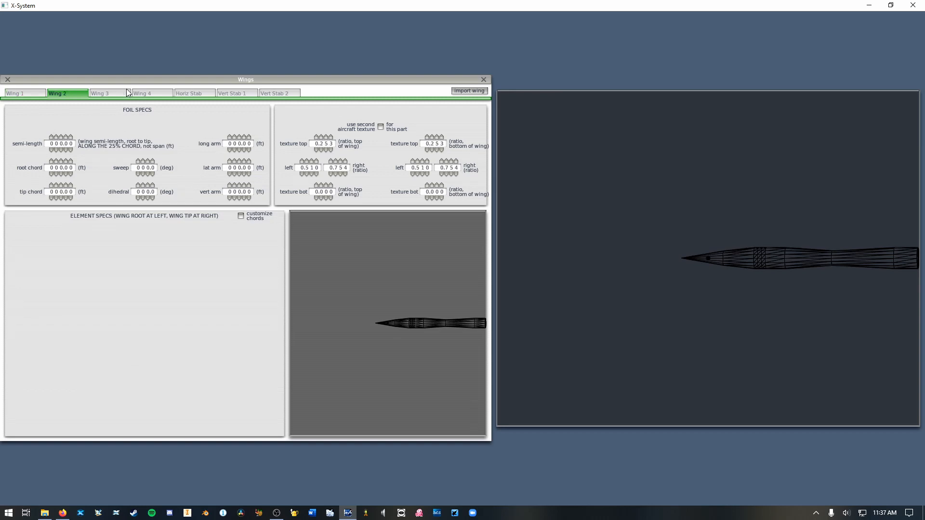
pyautogui.click(126, 91)
pyautogui.click(166, 92)
pyautogui.click(110, 93)
pyautogui.click(68, 93)
pyautogui.click(25, 93)
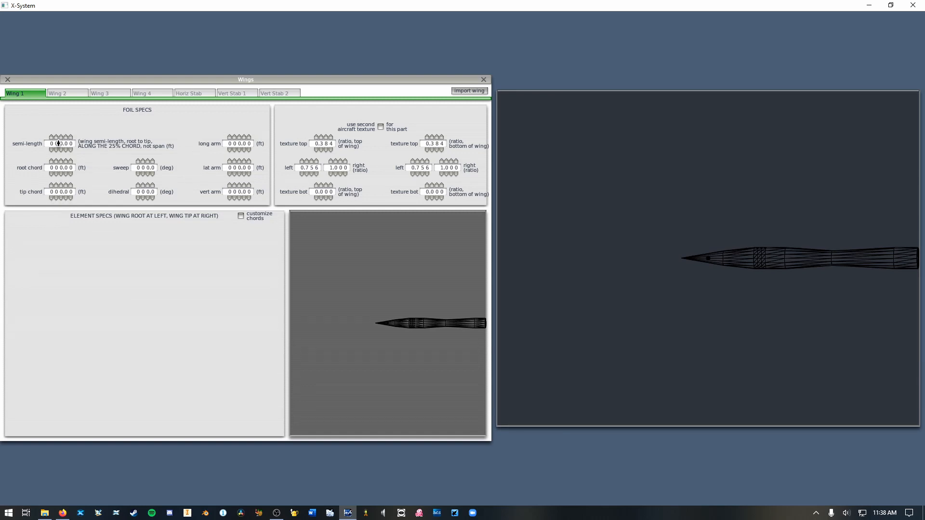
# - Set Wing 1's semi-length to 30 ft and its root chord to 20 ft
pyautogui.moveTo(58, 144)
pyautogui.click(57, 137)
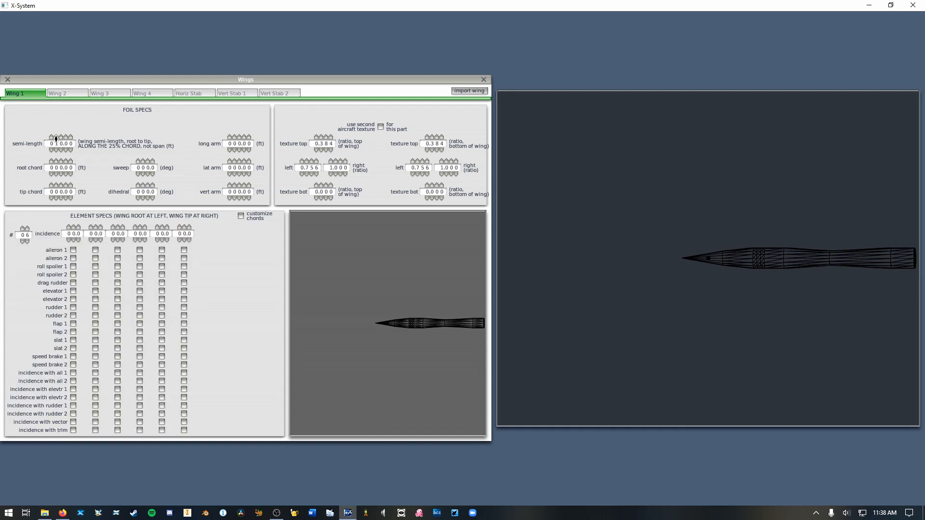
pyautogui.click(57, 161)
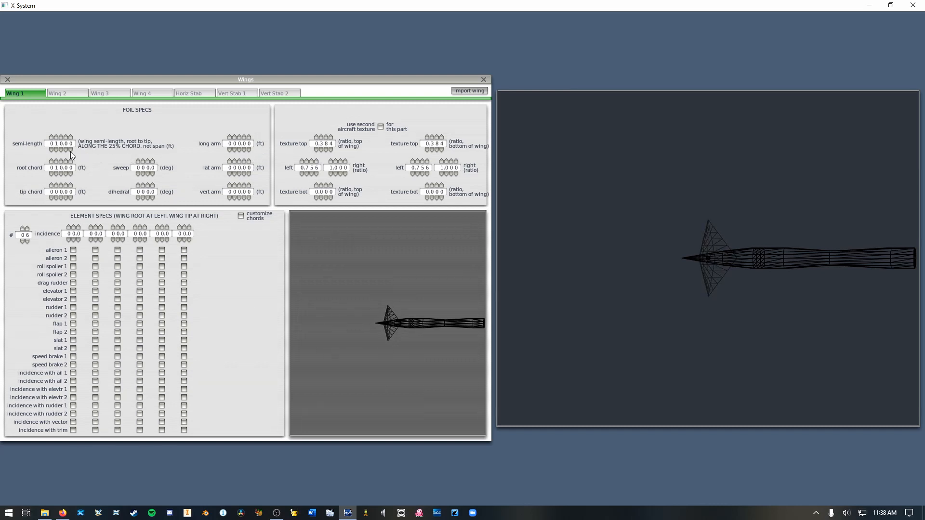
pyautogui.click(54, 137)
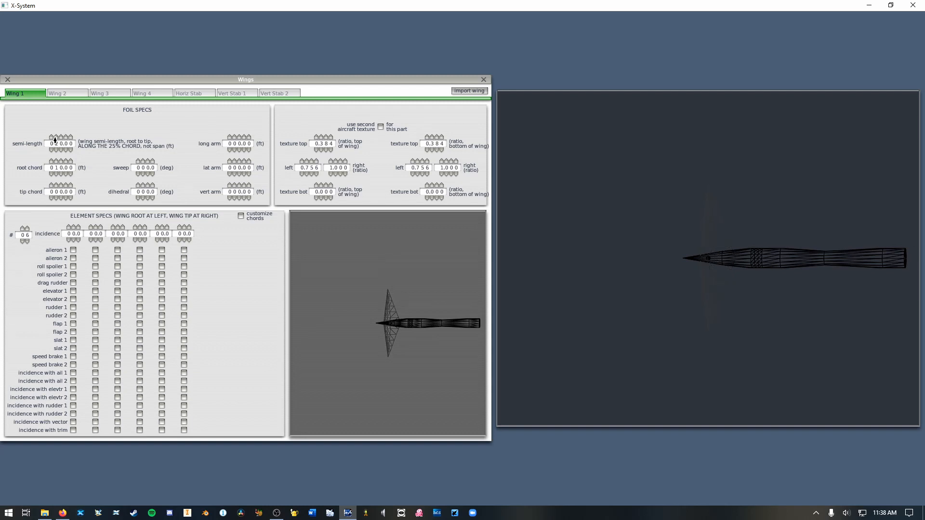
pyautogui.click(55, 137)
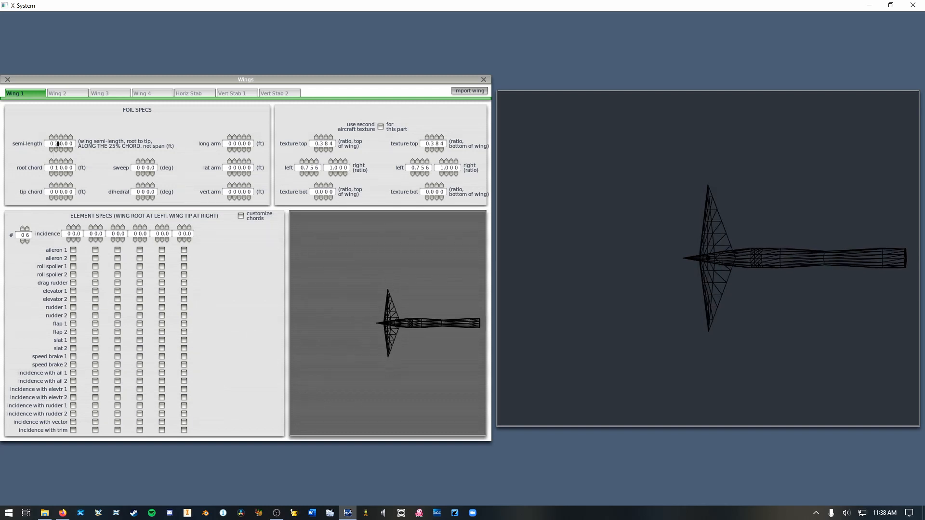
pyautogui.click(57, 138)
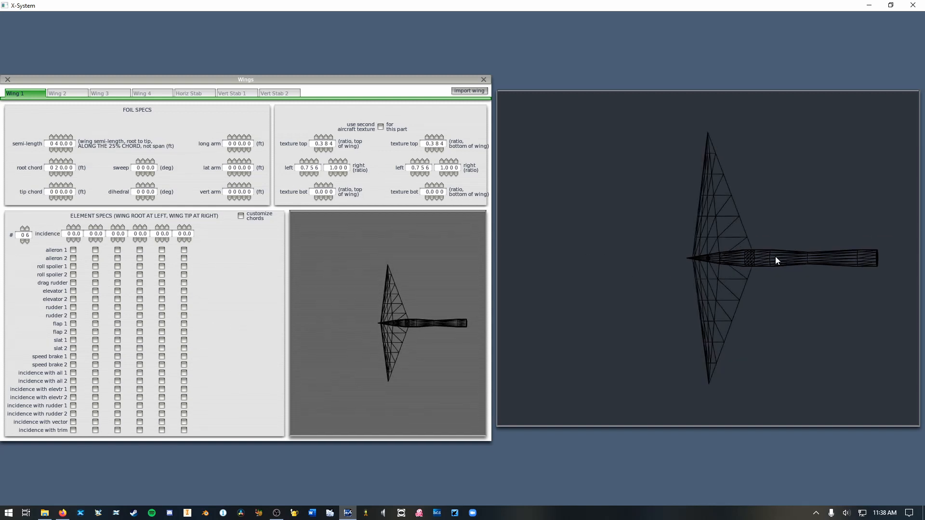
pyautogui.click(56, 150)
pyautogui.click(56, 149)
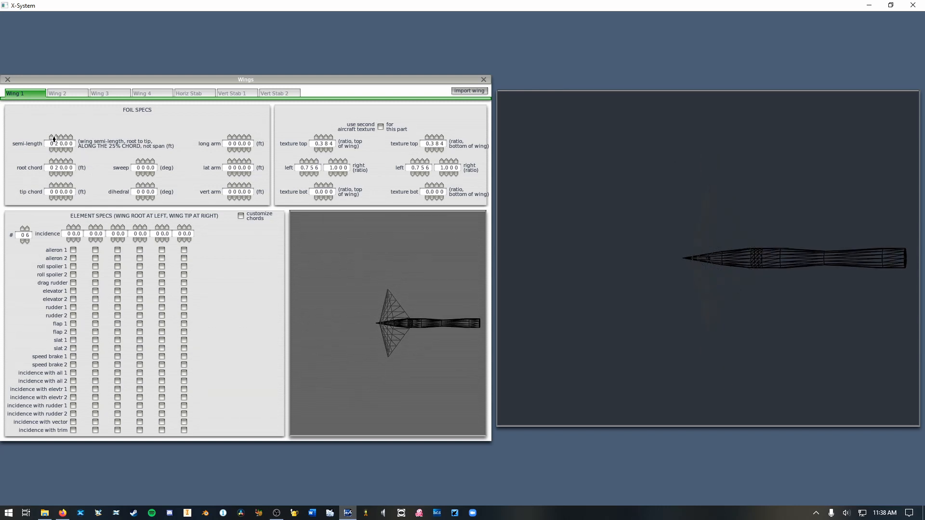
pyautogui.click(54, 138)
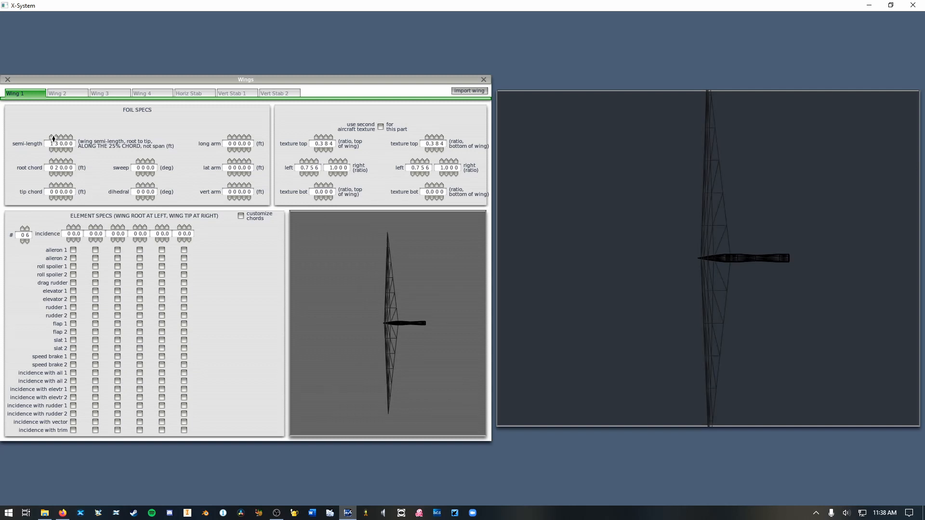
pyautogui.click(52, 150)
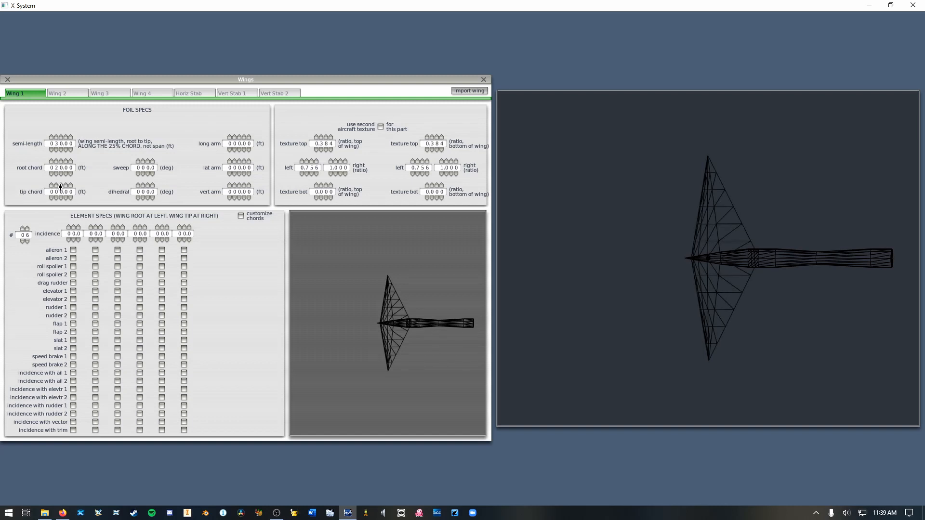
# - Set Wing 1's tip chord to 6 ft and its root chord to 10 ft
pyautogui.click(60, 186)
pyautogui.click(60, 186)
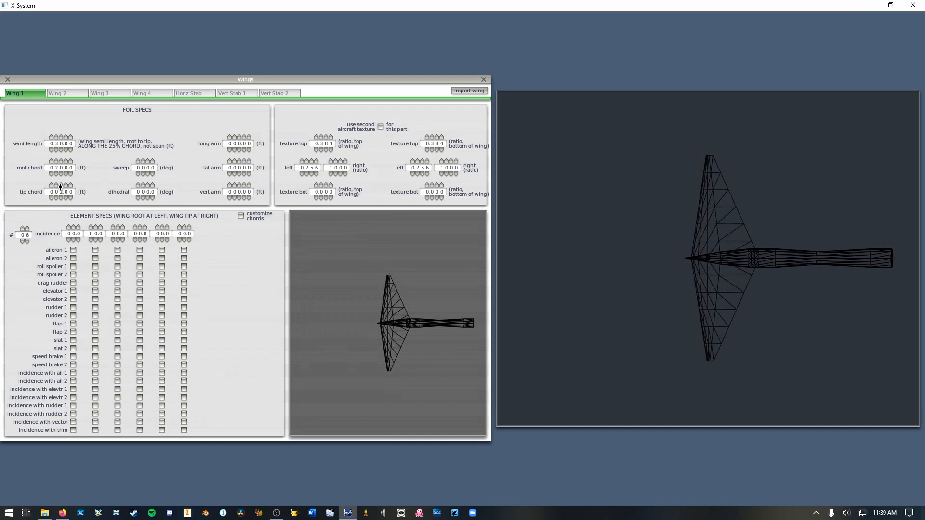
pyautogui.click(61, 186)
pyautogui.click(60, 185)
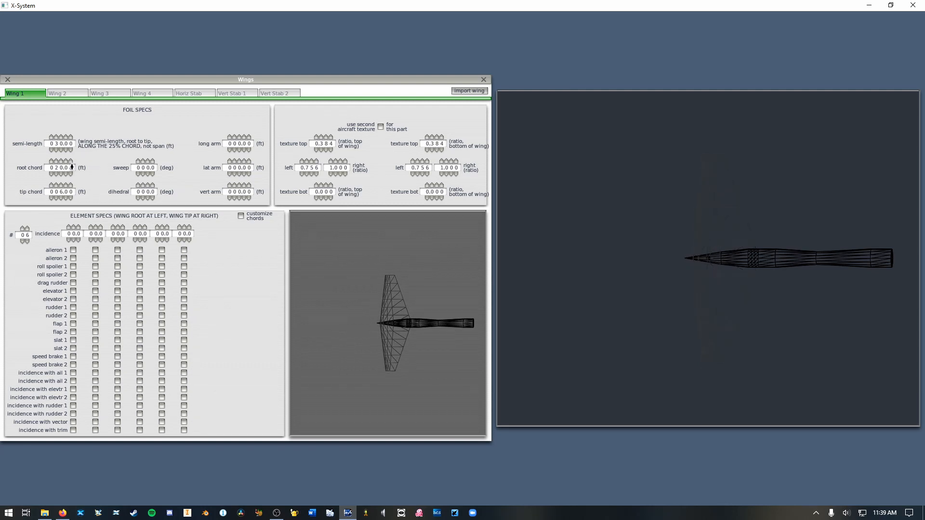
pyautogui.click(56, 174)
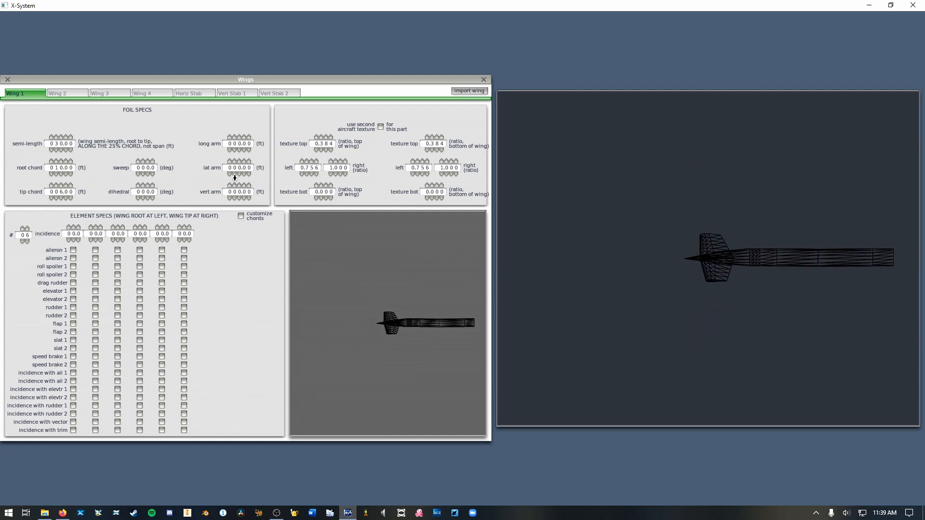
# - Place Wing 1 further aft on the fuselage by setting its long arm to 30 ft
pyautogui.click(234, 138)
pyautogui.click(234, 138)
pyautogui.click(234, 138)
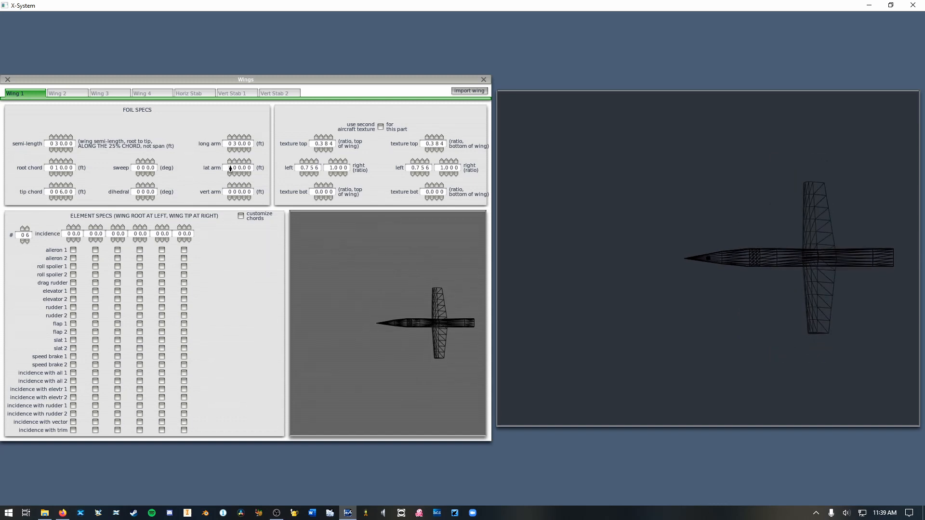
# - Set Wing 1's lat arm to 1 ft and its vert arm to -1 ft
pyautogui.moveTo(230, 166)
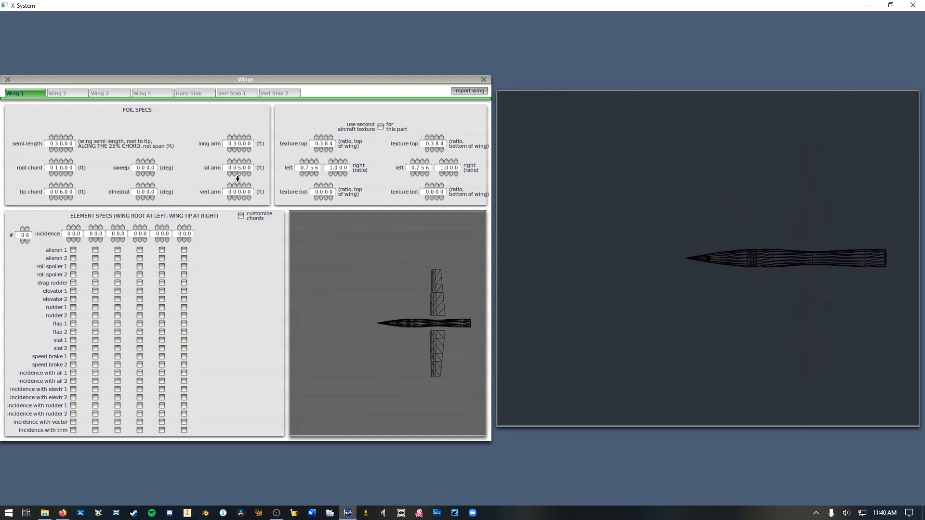
pyautogui.click(237, 179)
pyautogui.click(238, 178)
pyautogui.click(238, 178)
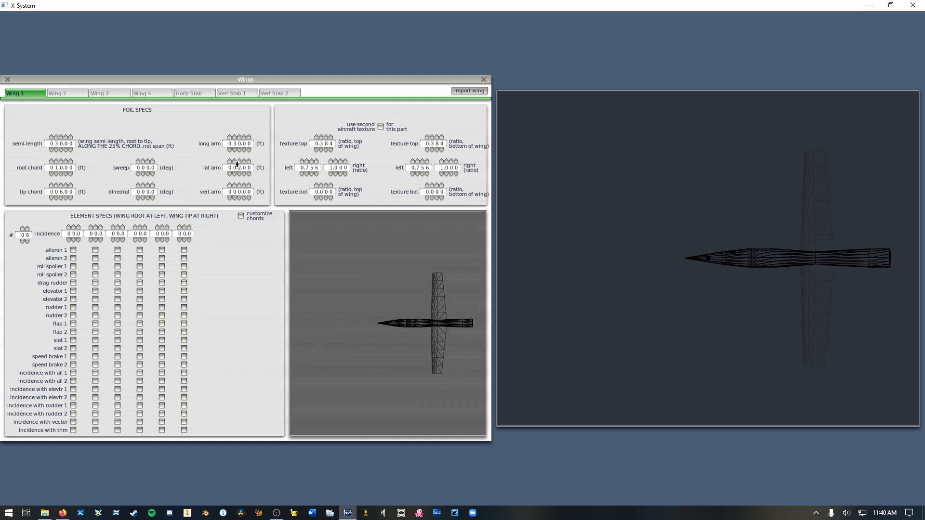
pyautogui.click(239, 162)
pyautogui.click(239, 162)
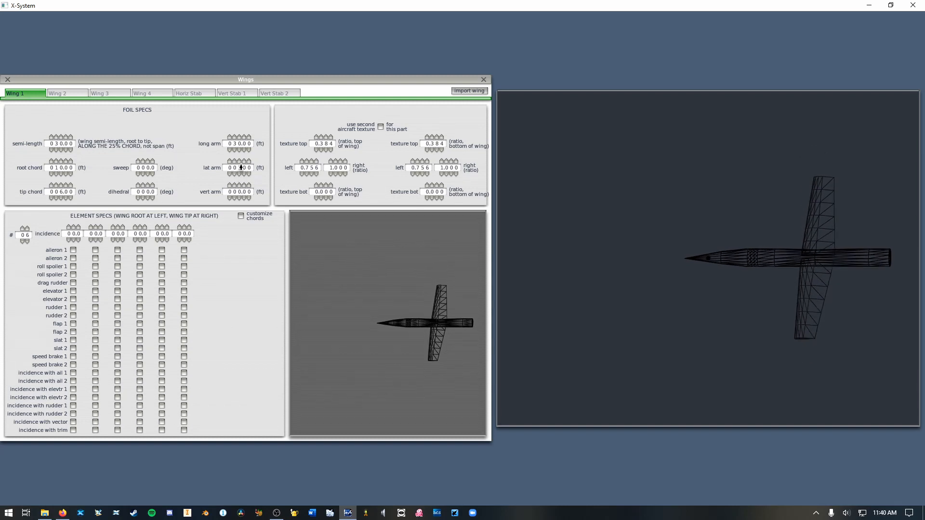
pyautogui.moveTo(241, 168)
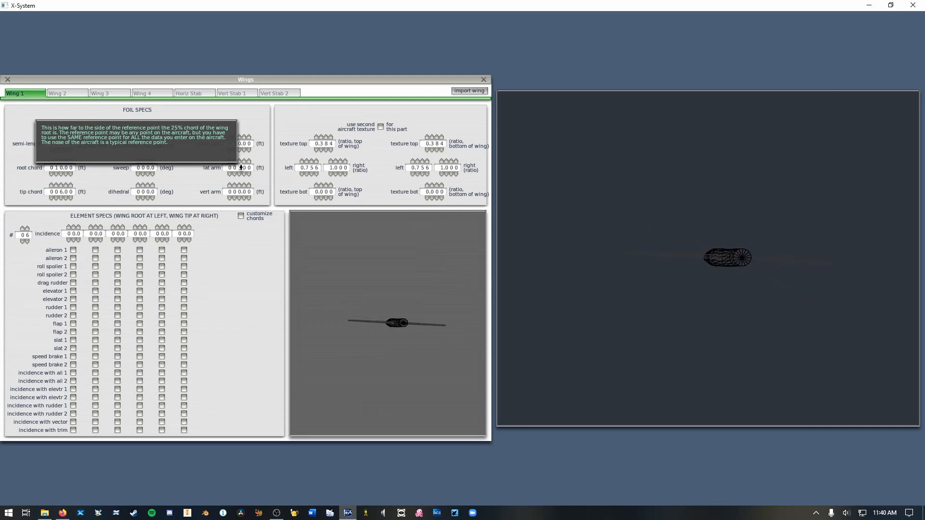
pyautogui.click(240, 198)
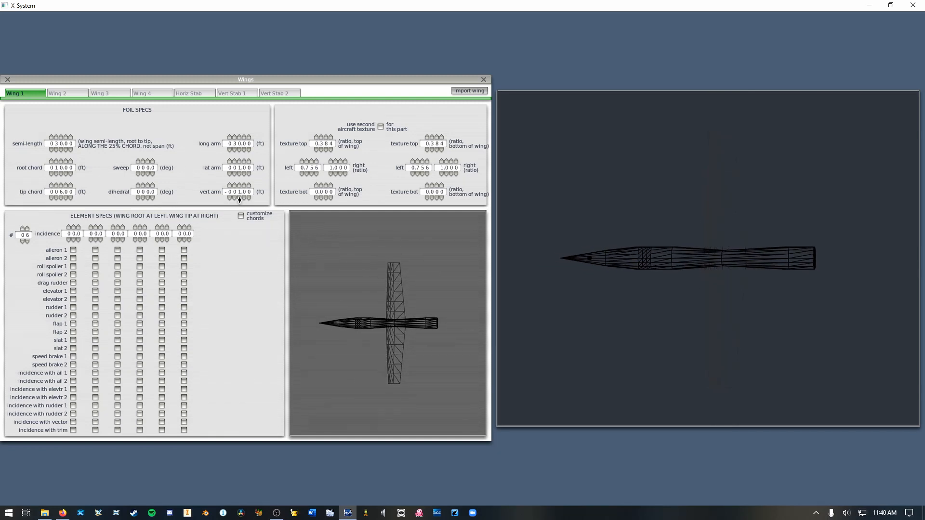
# - Set Wing 1's semi-length to 20 ft and its root chord to 30 ft
pyautogui.click(56, 150)
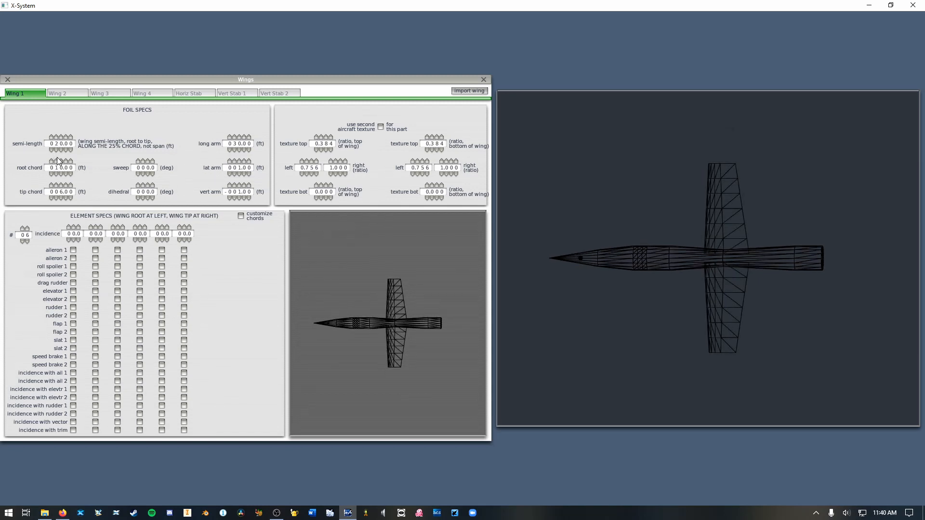
pyautogui.click(57, 162)
pyautogui.click(56, 162)
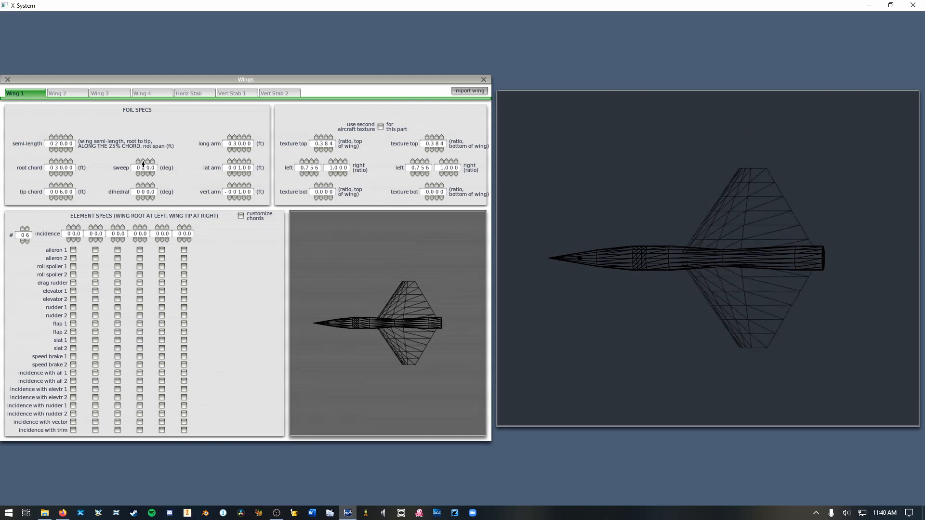
# - Set Wing 1's sweep to 40 degrees and display the aircraft as a shaded model
pyautogui.press('space')
pyautogui.press('s')
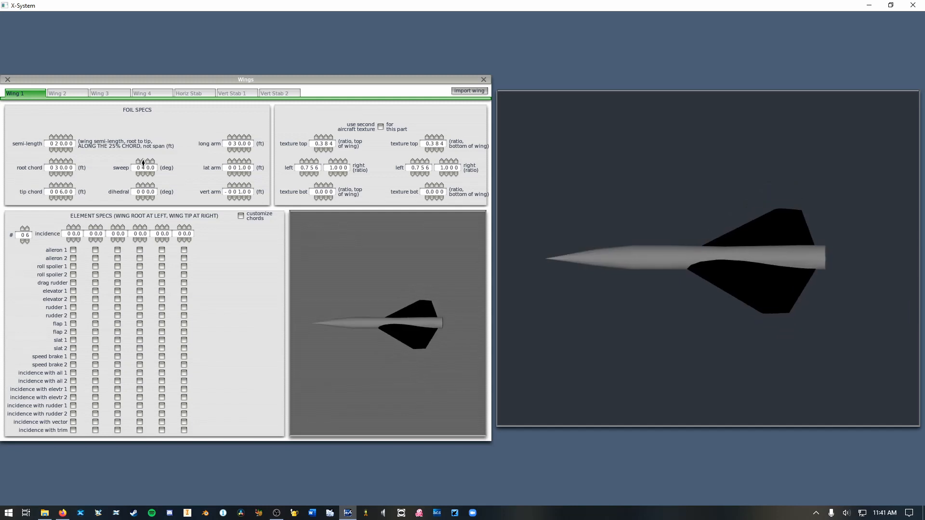
pyautogui.click(143, 162)
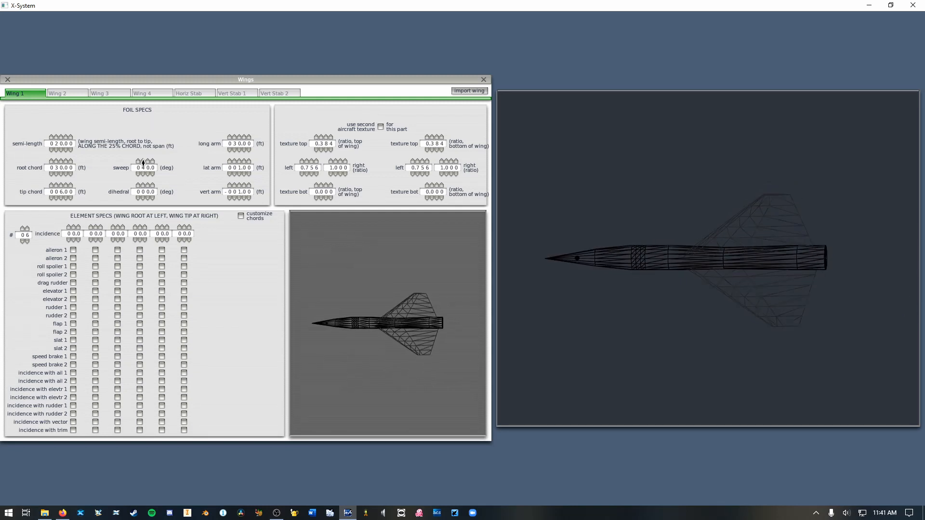
pyautogui.click(143, 174)
pyautogui.click(143, 174)
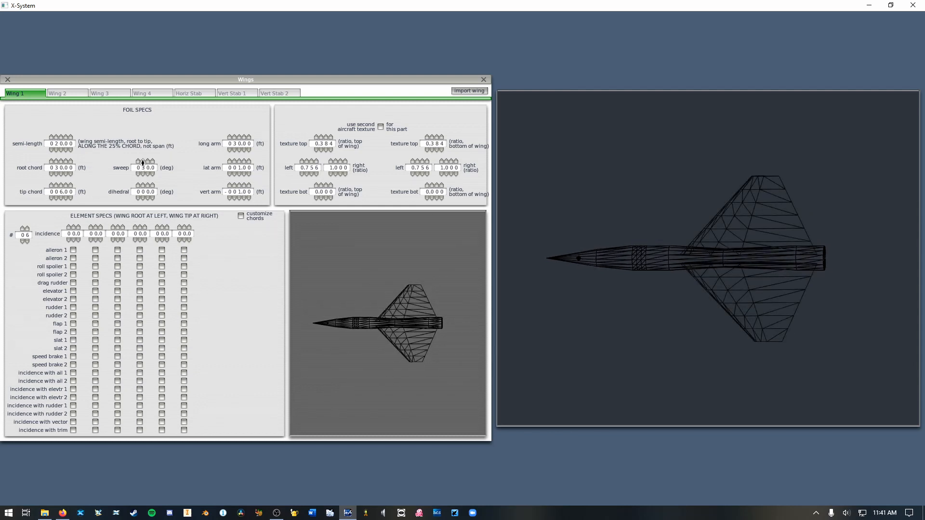
pyautogui.click(142, 162)
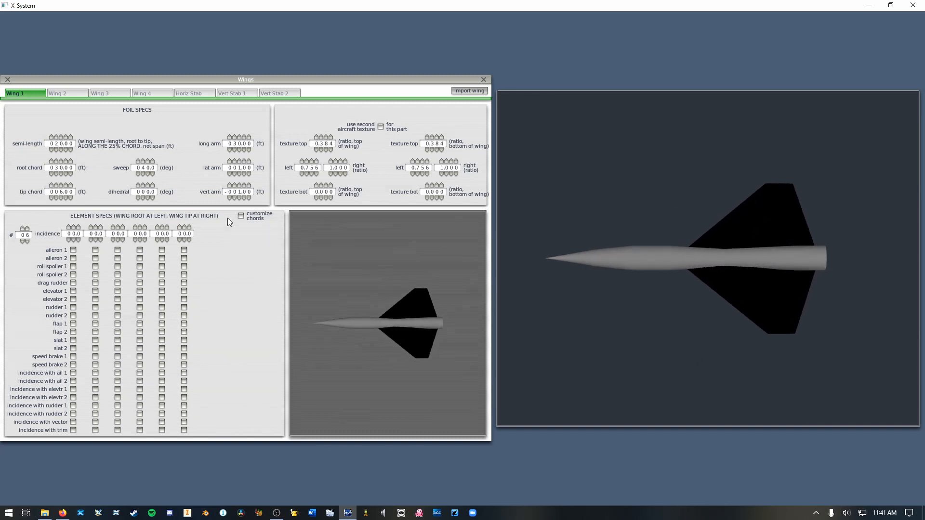
# - Set Wing 1's sweep to 43 degrees
pyautogui.click(143, 161)
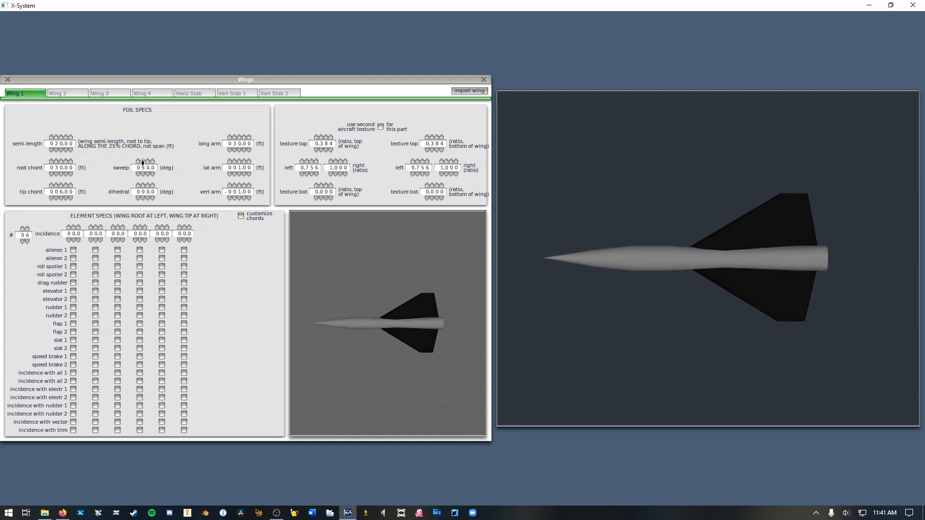
pyautogui.click(143, 174)
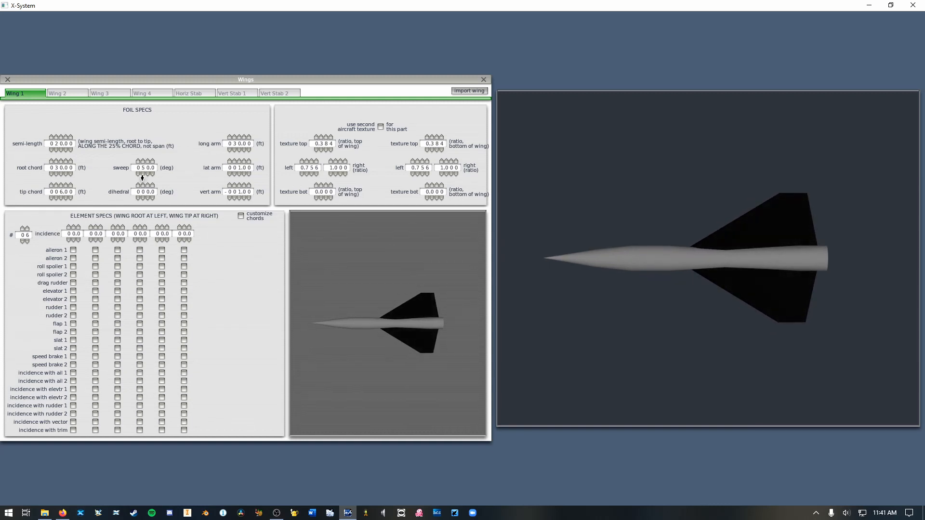
pyautogui.click(147, 162)
pyautogui.click(147, 161)
pyautogui.click(147, 162)
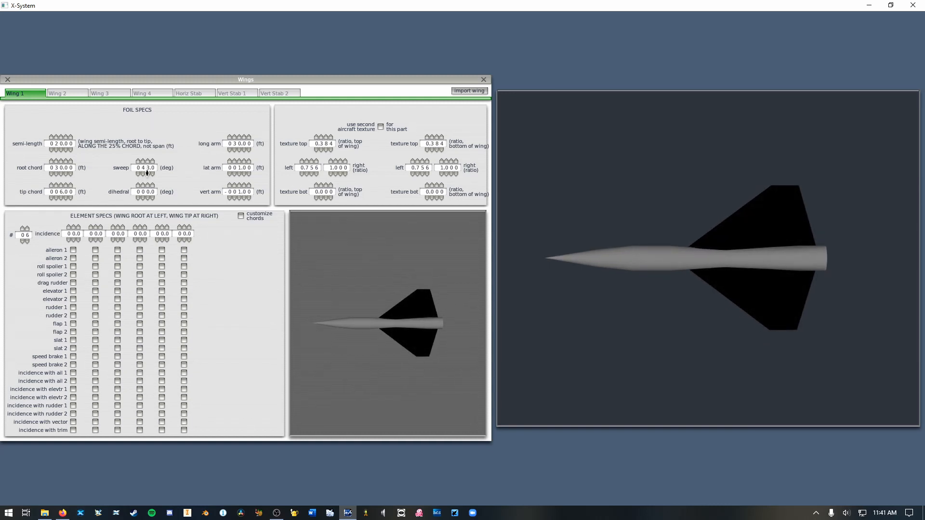
# - Set Wing 1's semi-length to 27 ft
pyautogui.click(61, 138)
pyautogui.click(60, 137)
pyautogui.click(60, 138)
pyautogui.click(60, 138)
pyautogui.click(60, 138)
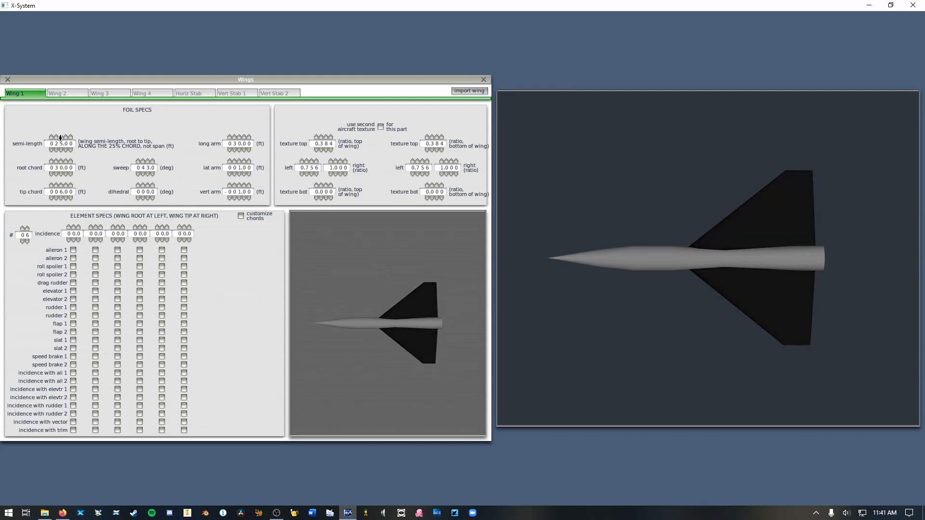
pyautogui.click(60, 138)
pyautogui.click(60, 138)
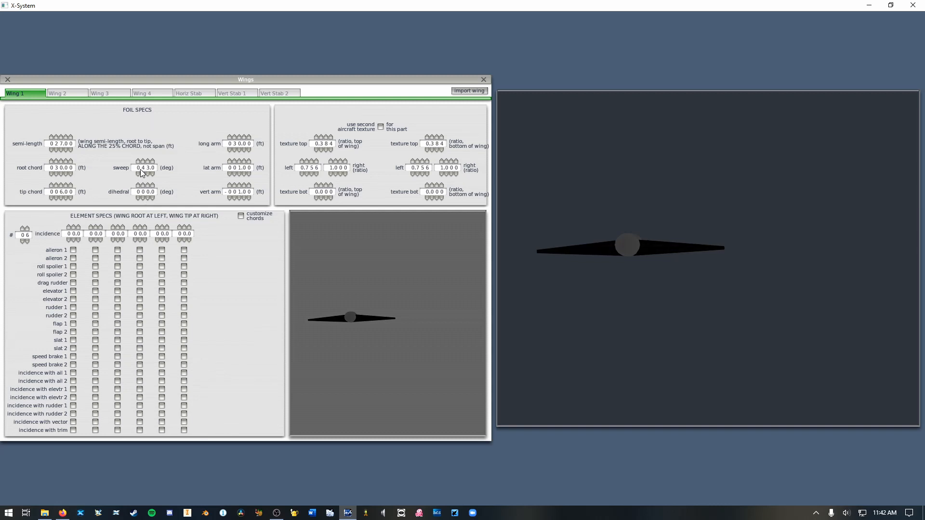
# - Try a dihedral of 7 degrees on Wing 1, viewed along the fuselage
pyautogui.click(146, 186)
pyautogui.click(147, 186)
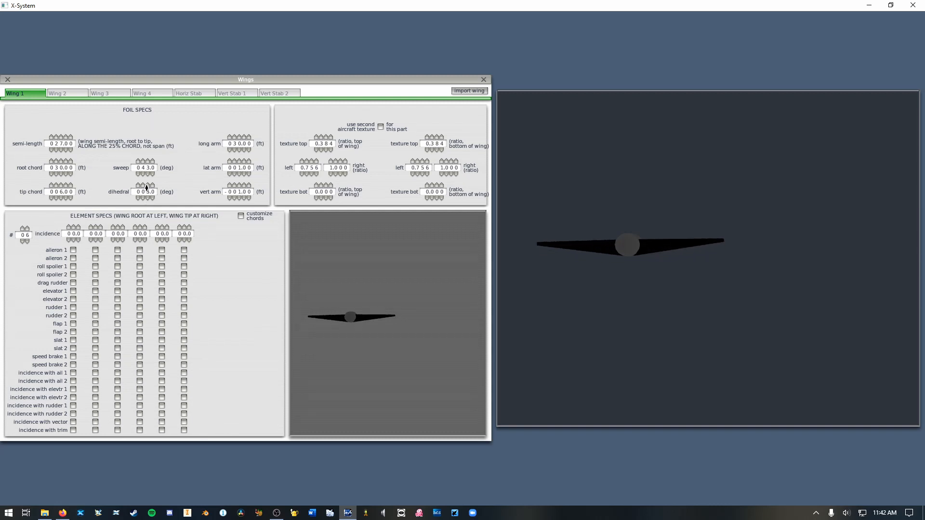
pyautogui.click(146, 185)
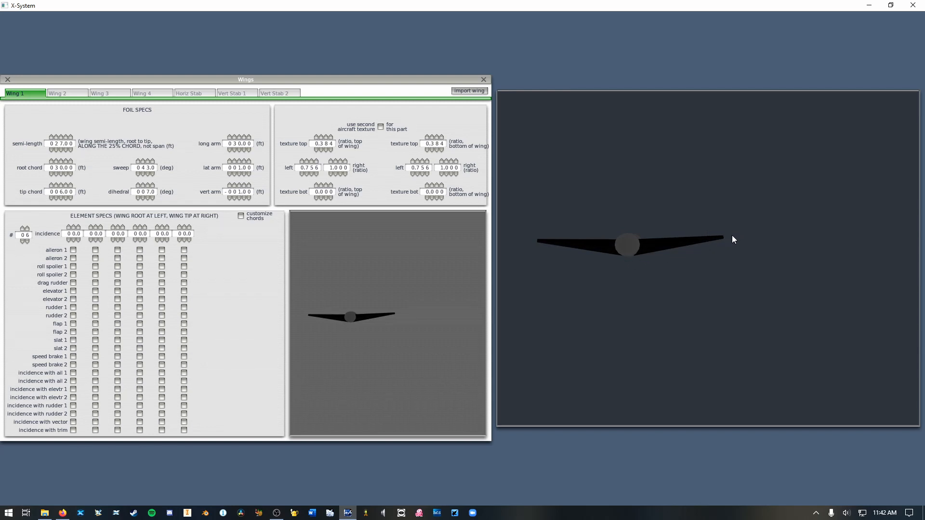
# - Reduce Wing 1's dihedral and try it at 6 degrees
pyautogui.click(147, 198)
pyautogui.click(148, 198)
pyautogui.click(148, 198)
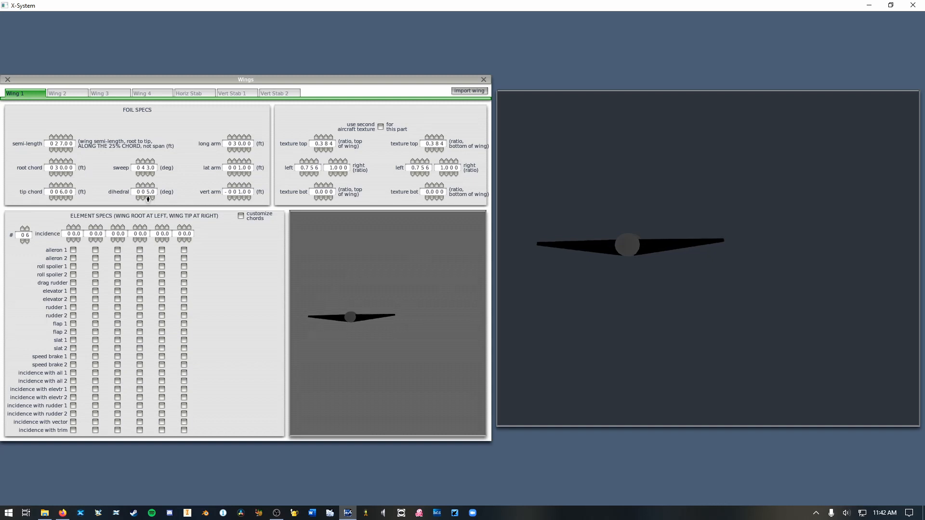
pyautogui.click(148, 198)
pyautogui.click(148, 198)
pyautogui.click(148, 186)
pyautogui.click(148, 185)
pyautogui.click(148, 185)
pyautogui.click(149, 185)
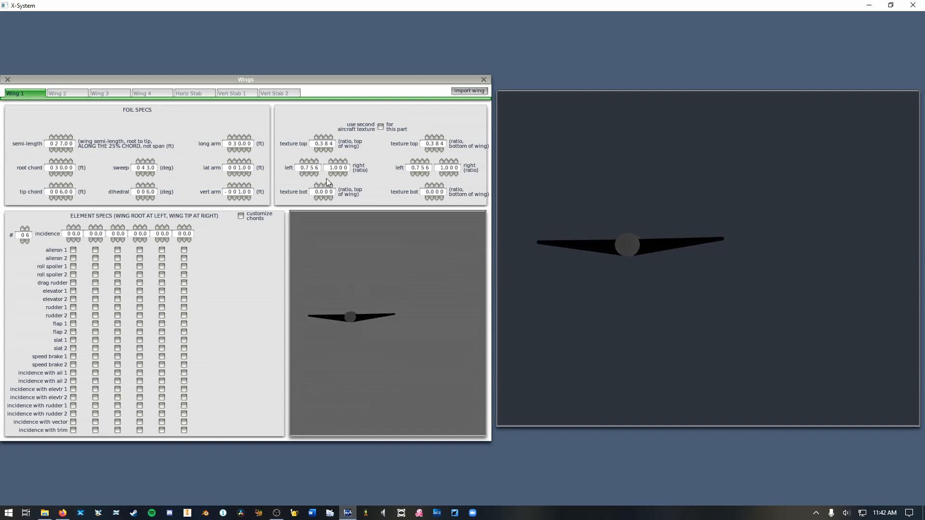
# - Set Wing 1's dihedral to -2 degrees so the wings angle downward
pyautogui.click(148, 198)
pyautogui.click(147, 197)
pyautogui.click(148, 198)
pyautogui.click(148, 198)
pyautogui.click(148, 197)
pyautogui.click(148, 197)
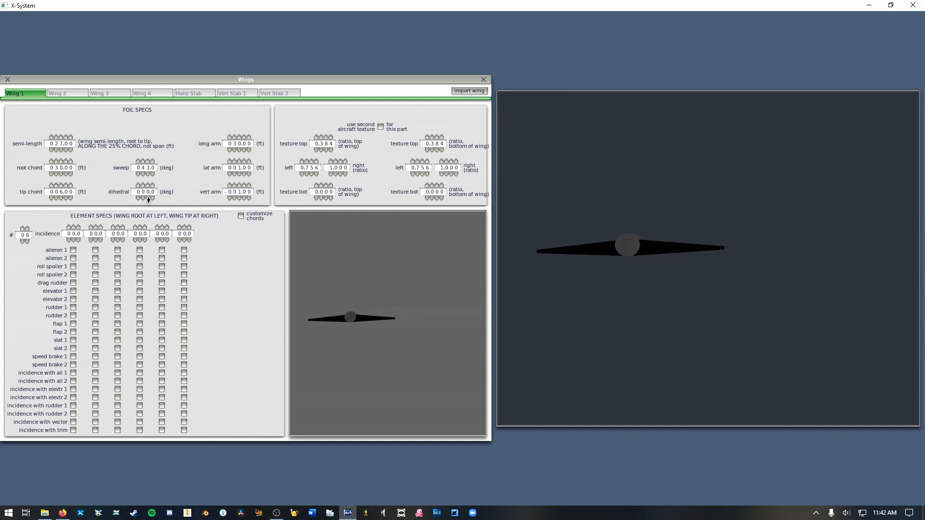
pyautogui.click(148, 198)
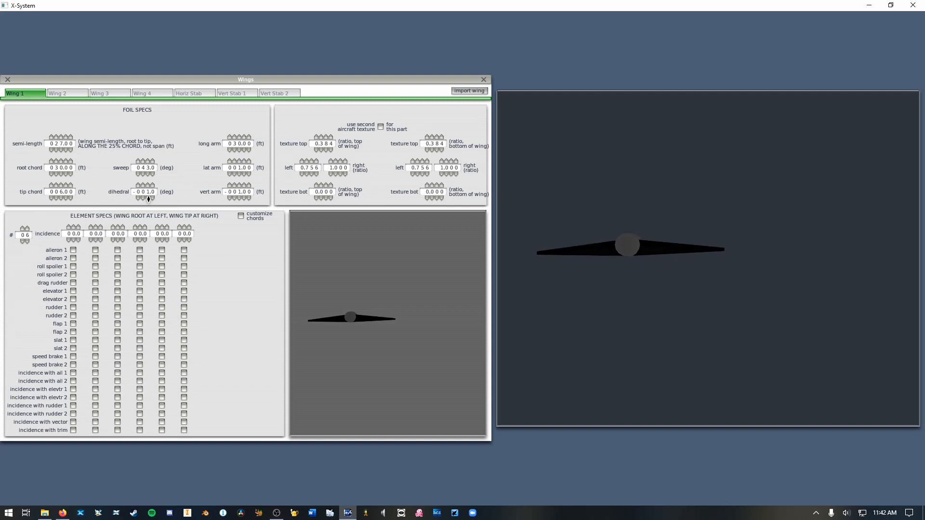
pyautogui.click(148, 198)
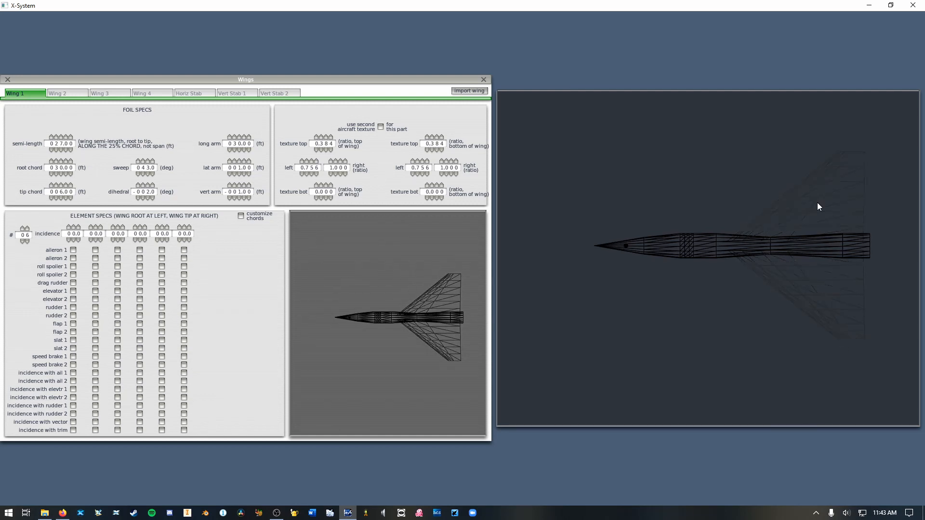
# - Set the number of elements along Wing 1 to 10
pyautogui.click(28, 228)
pyautogui.click(28, 228)
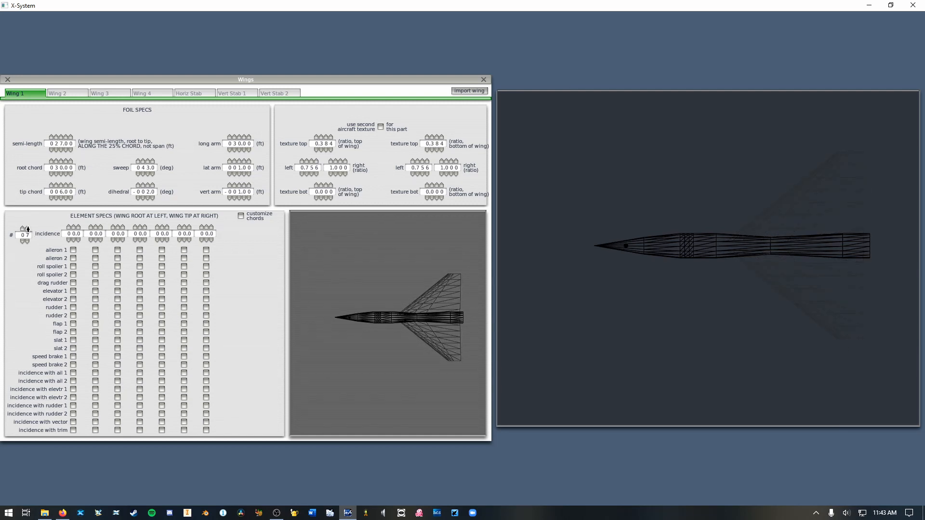
pyautogui.click(27, 229)
pyautogui.click(28, 228)
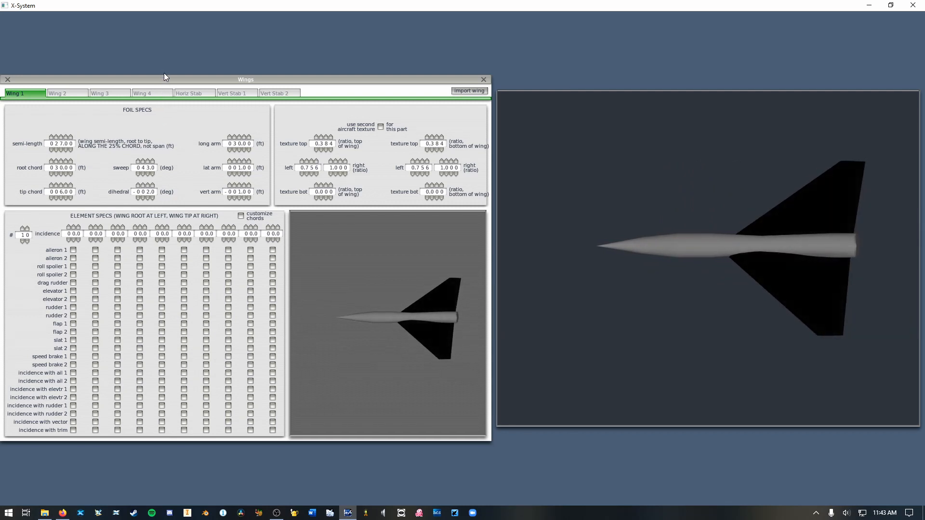
# - Set Wing 1's root chord to 16 ft
pyautogui.click(194, 92)
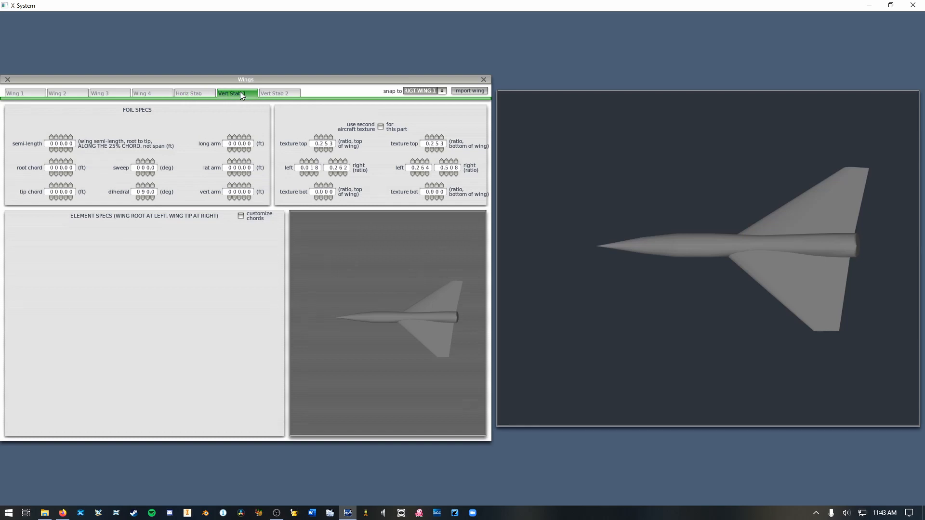
pyautogui.click(29, 93)
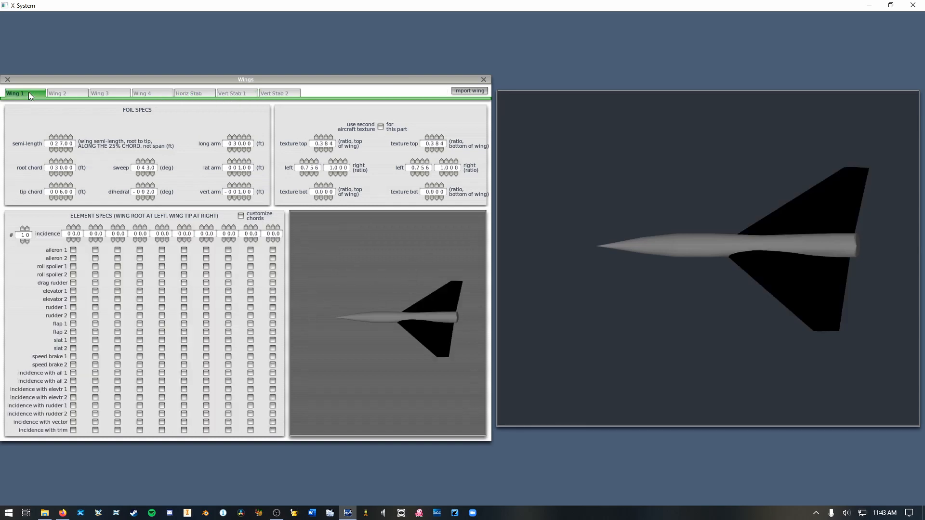
pyautogui.click(54, 175)
pyautogui.click(55, 174)
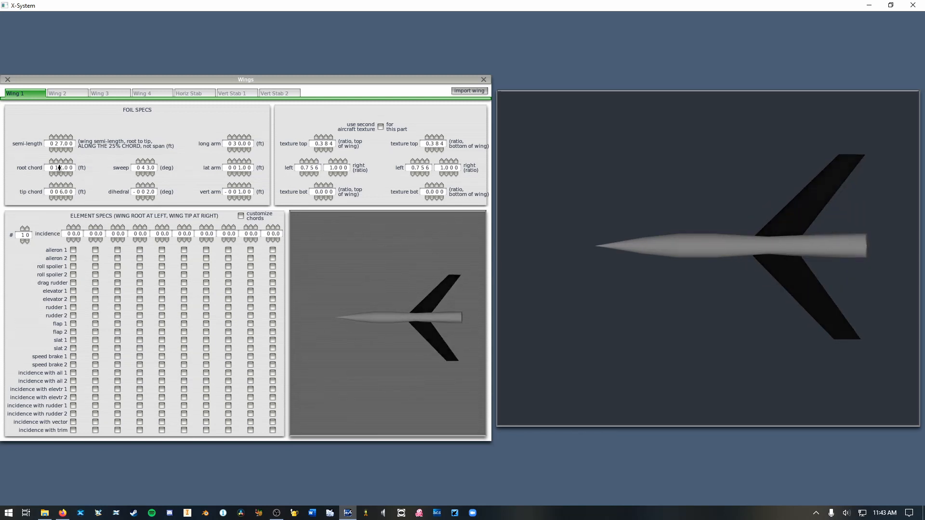
pyautogui.click(62, 174)
pyautogui.click(62, 174)
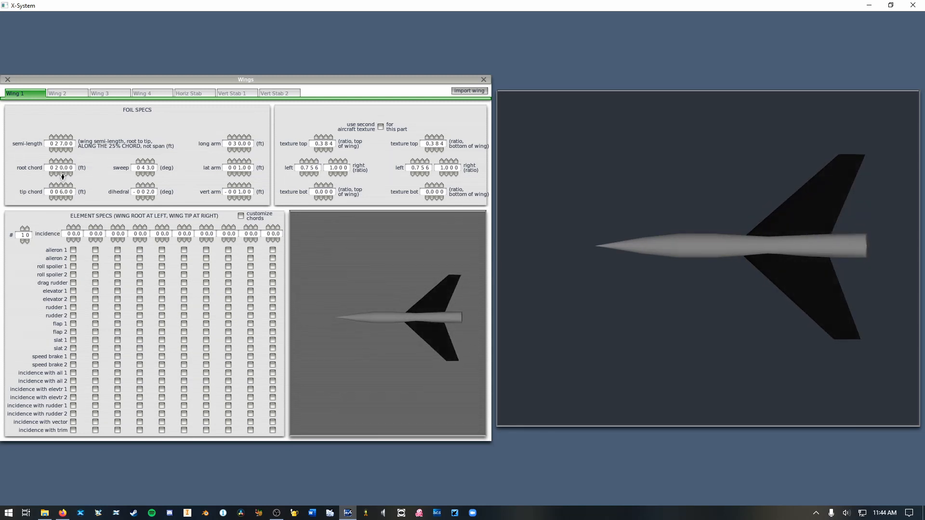
pyautogui.click(63, 176)
pyautogui.click(62, 177)
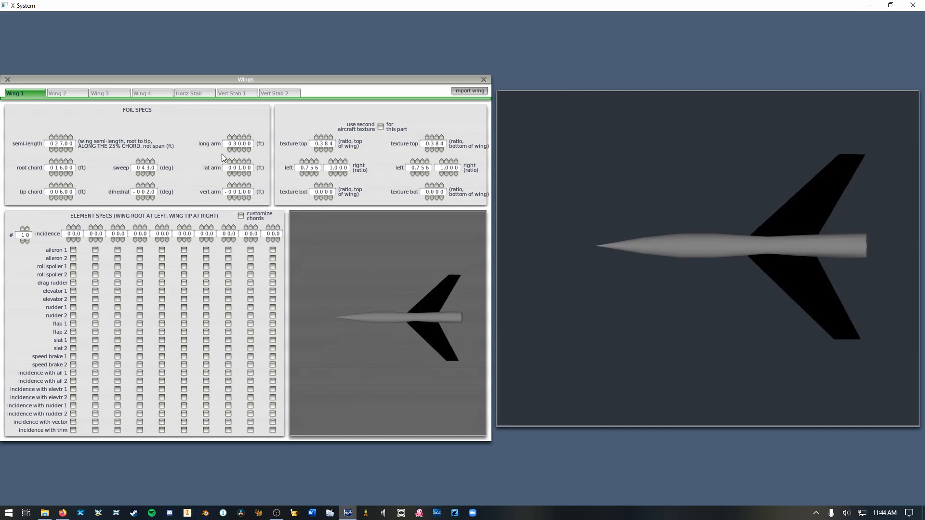
# - Move Wing 1 forward along the fuselage by setting its long arm to 23 ft
pyautogui.click(240, 150)
pyautogui.click(240, 151)
pyautogui.click(240, 150)
pyautogui.click(241, 150)
pyautogui.click(240, 150)
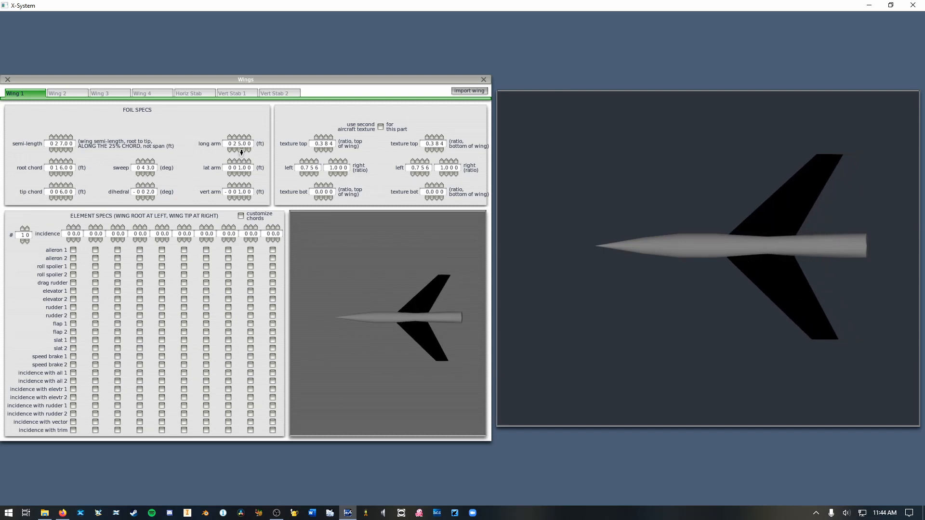
pyautogui.click(240, 151)
pyautogui.click(240, 150)
pyautogui.press('Down')
pyautogui.press('space')
pyautogui.press('space')
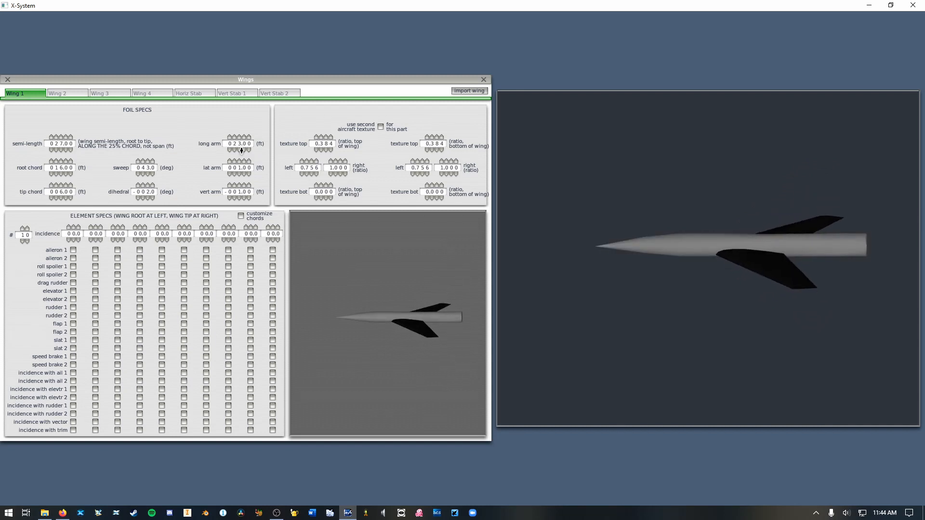
pyautogui.press('Up')
pyautogui.press('Up')
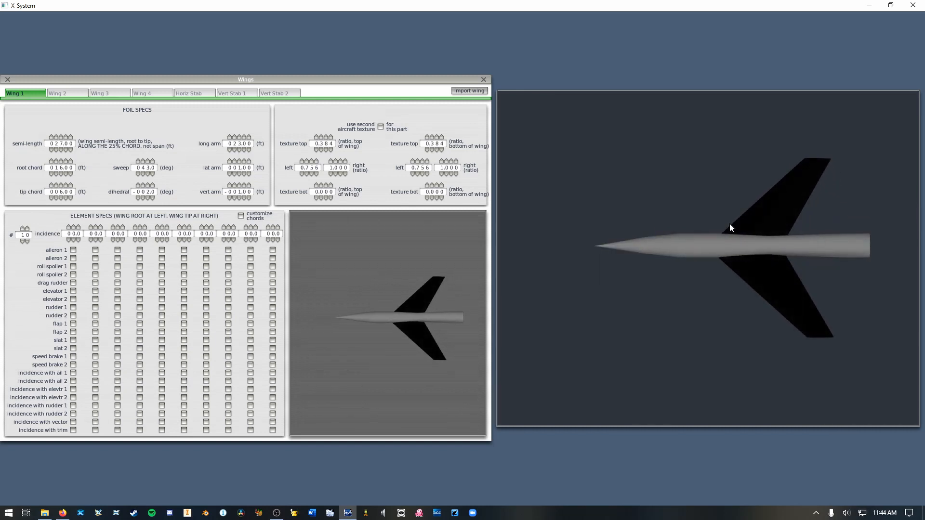
# - Give the horizontal stabilizer a semi-length of 10 ft and a root chord of 5 ft
pyautogui.click(188, 93)
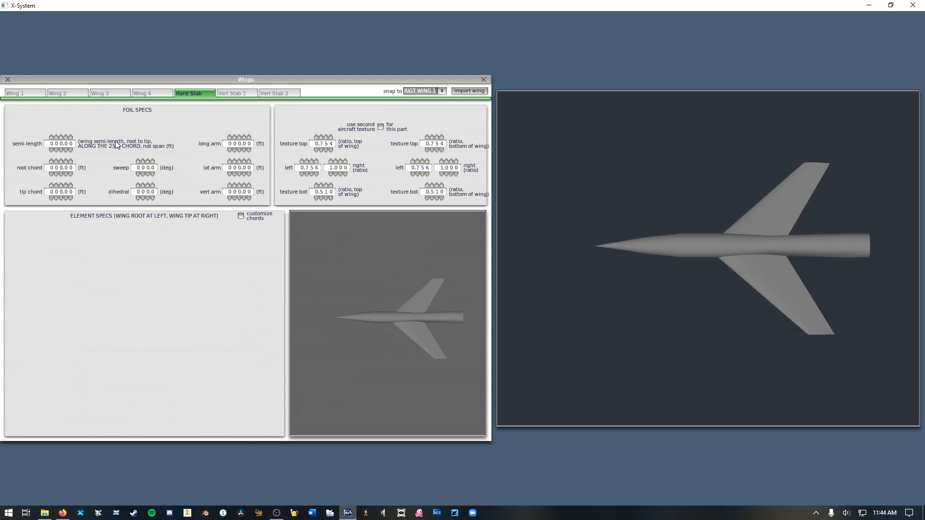
pyautogui.click(28, 93)
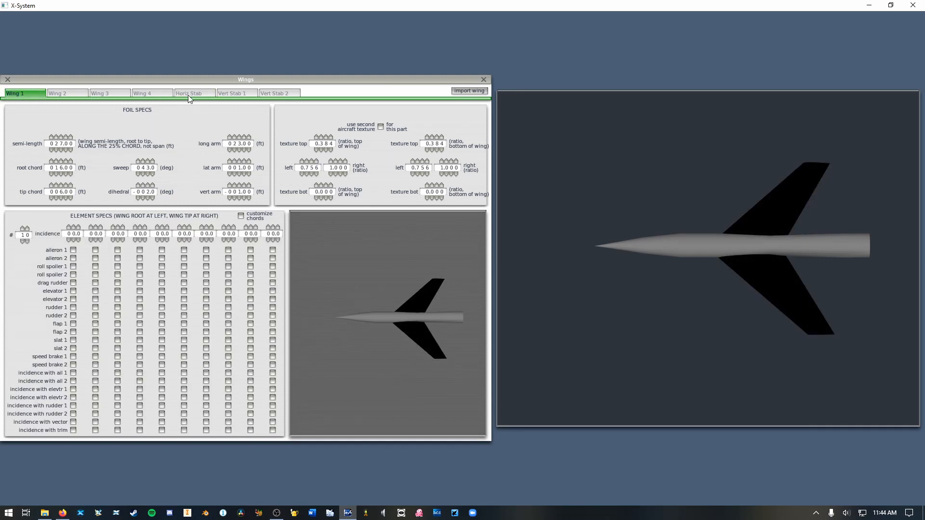
pyautogui.click(179, 95)
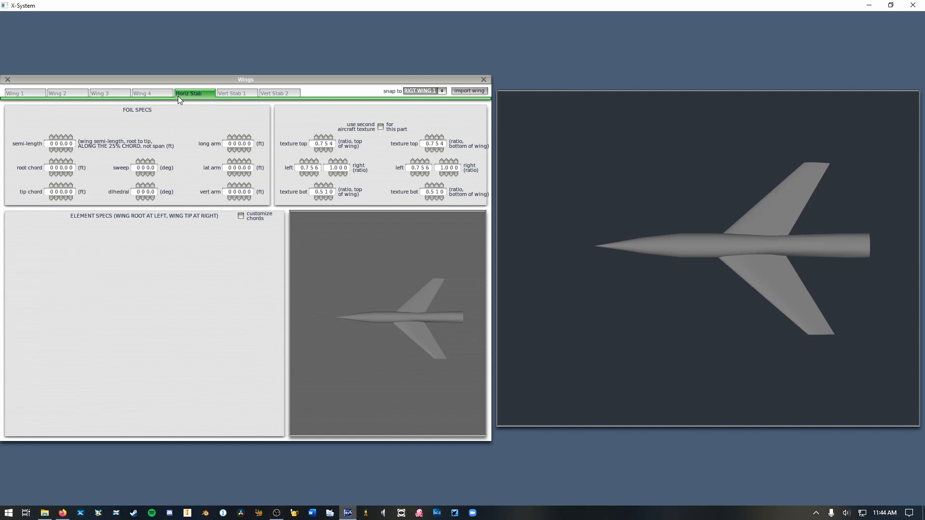
pyautogui.click(58, 138)
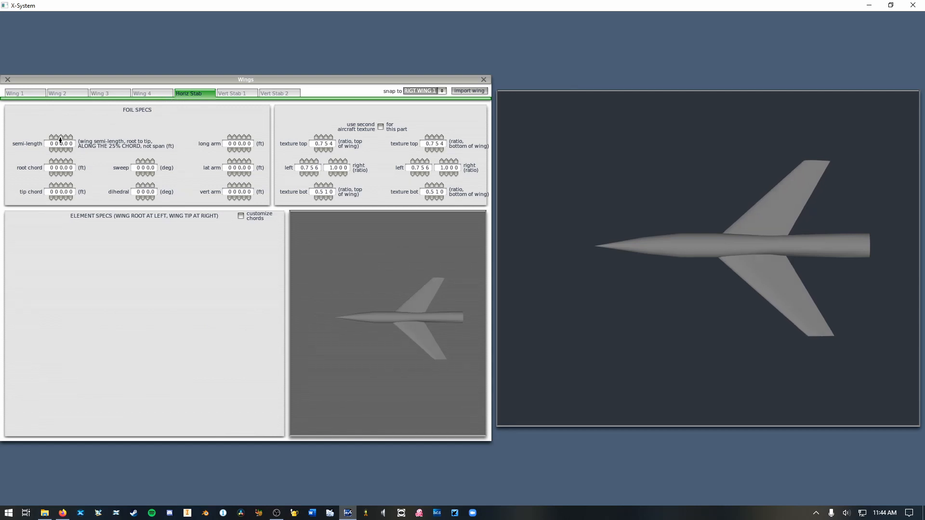
pyautogui.click(61, 162)
pyautogui.click(60, 162)
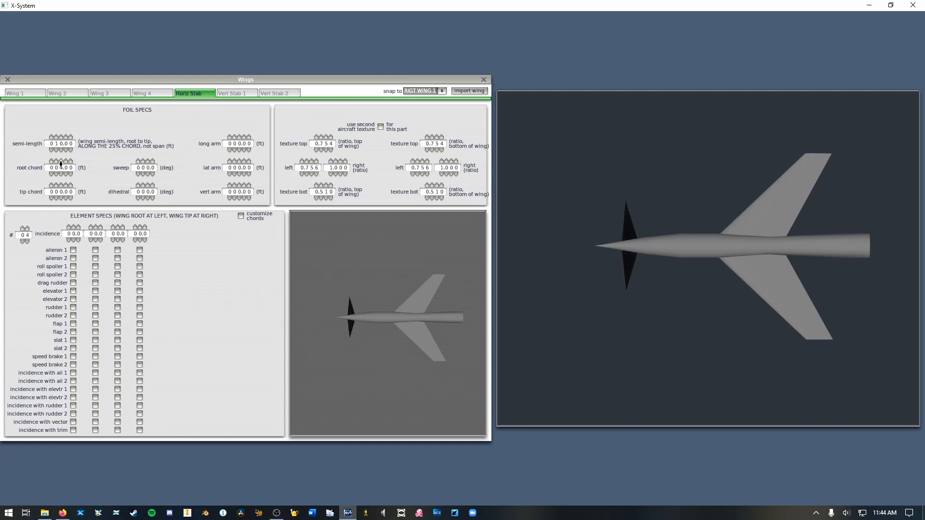
pyautogui.click(61, 162)
pyautogui.click(61, 163)
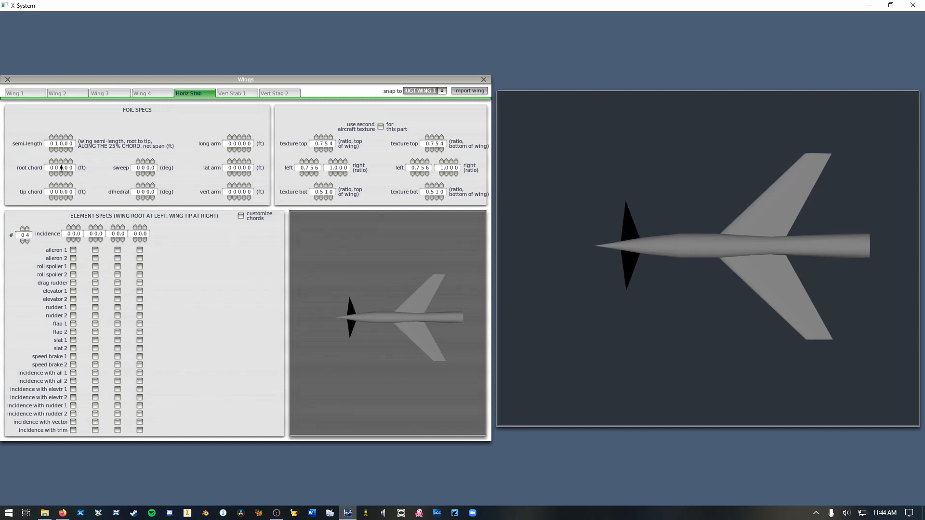
# - Set the horizontal stabilizer's tip chord to 2 ft and its sweep to 40 degrees
pyautogui.click(61, 189)
pyautogui.click(61, 190)
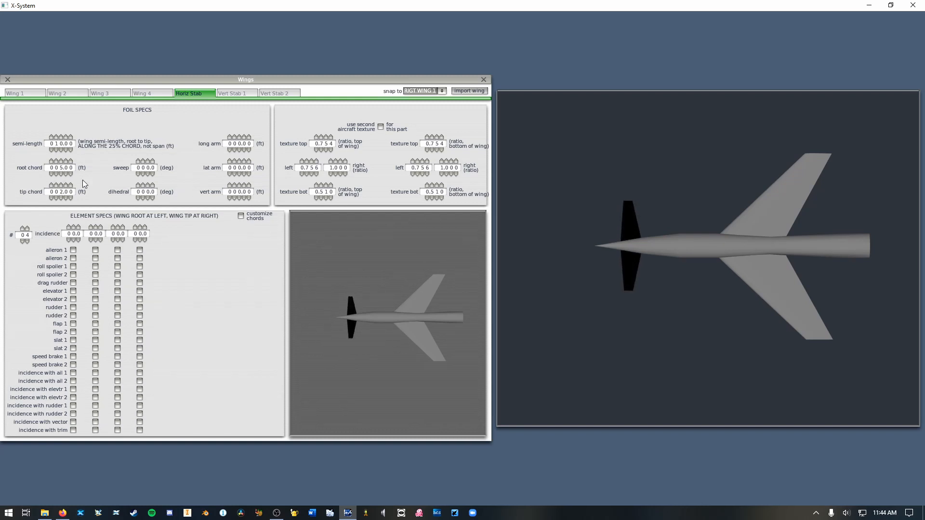
pyautogui.click(144, 162)
pyautogui.click(143, 162)
pyautogui.click(144, 162)
pyautogui.click(144, 162)
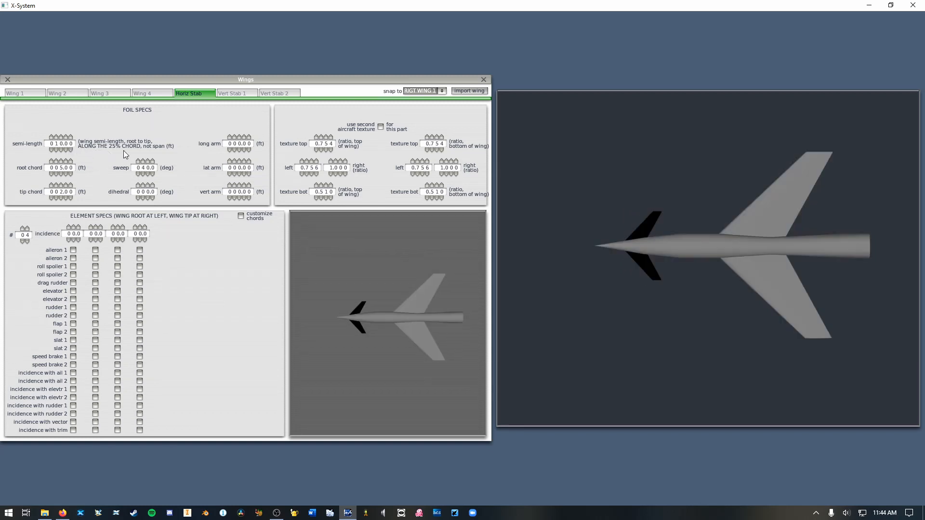
# - Set the horizontal stabilizer's long arm to 10 ft
pyautogui.press('Up')
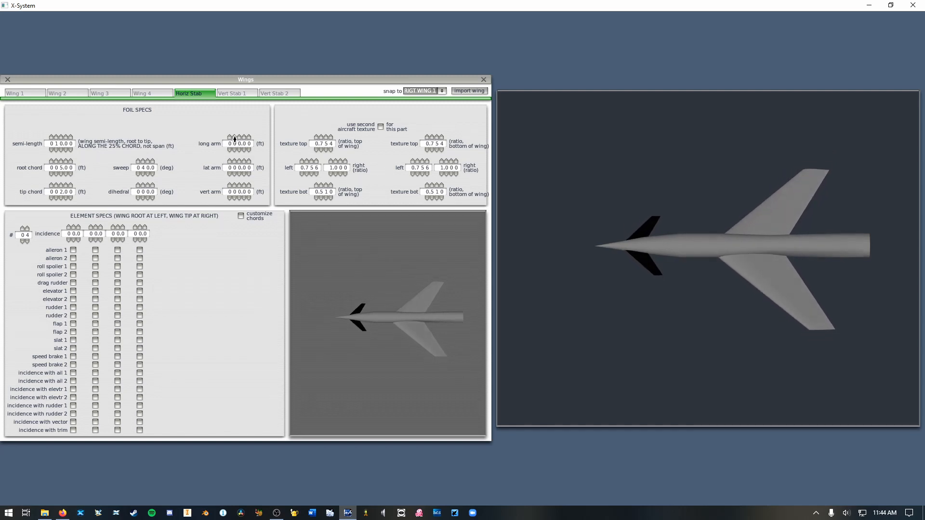
pyautogui.press('Down')
pyautogui.press('Down')
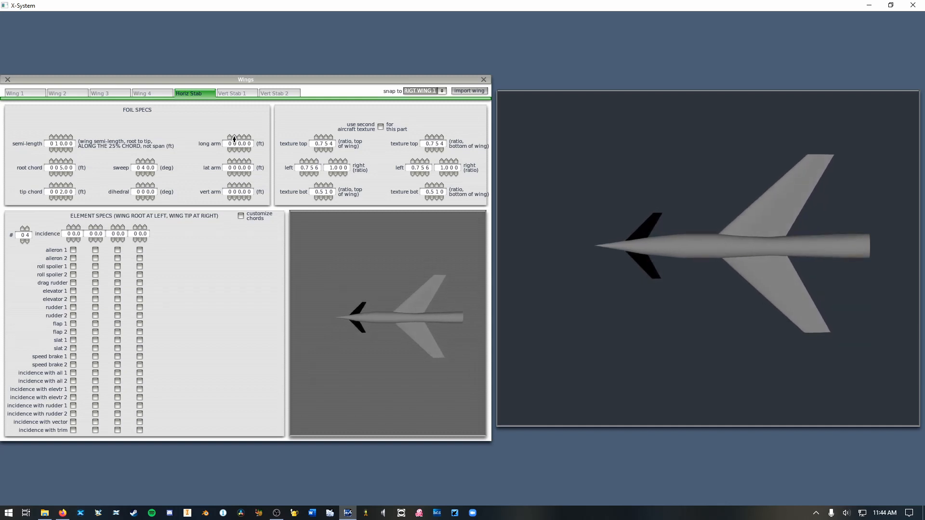
pyautogui.click(235, 138)
pyautogui.press('Up')
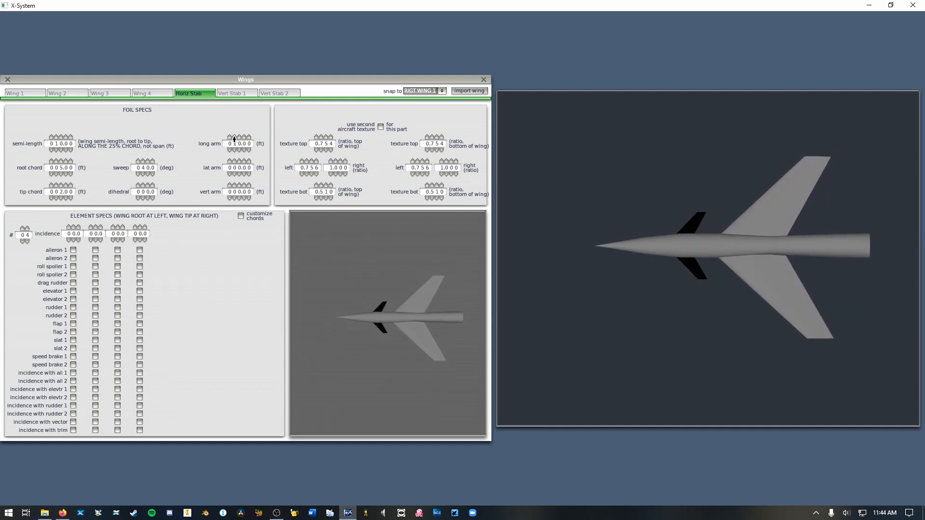
pyautogui.press('Down')
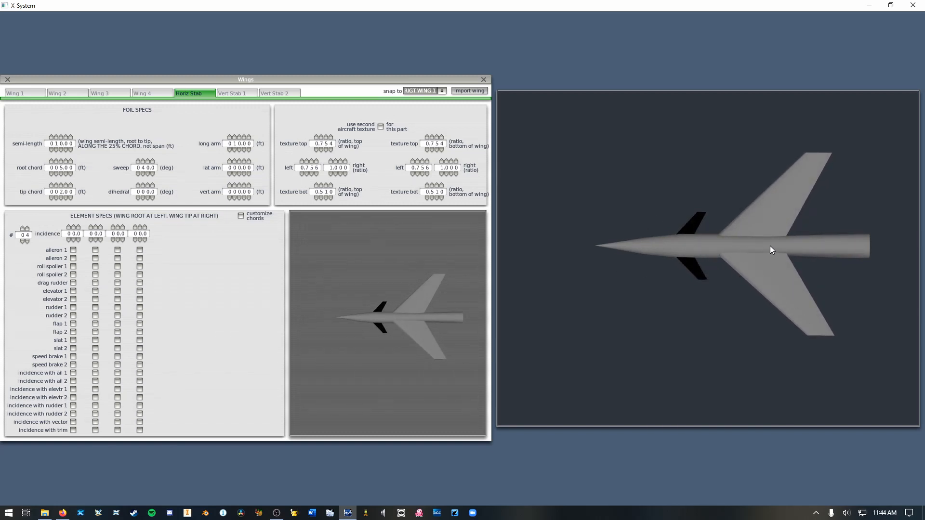
# - Examine the horizontal stabilizer's placement relative to the fuselage and Wing 1 from above and from the side
pyautogui.moveTo(790, 248); pyautogui.dragTo(847, 254)
pyautogui.moveTo(694, 273); pyautogui.dragTo(699, 249)
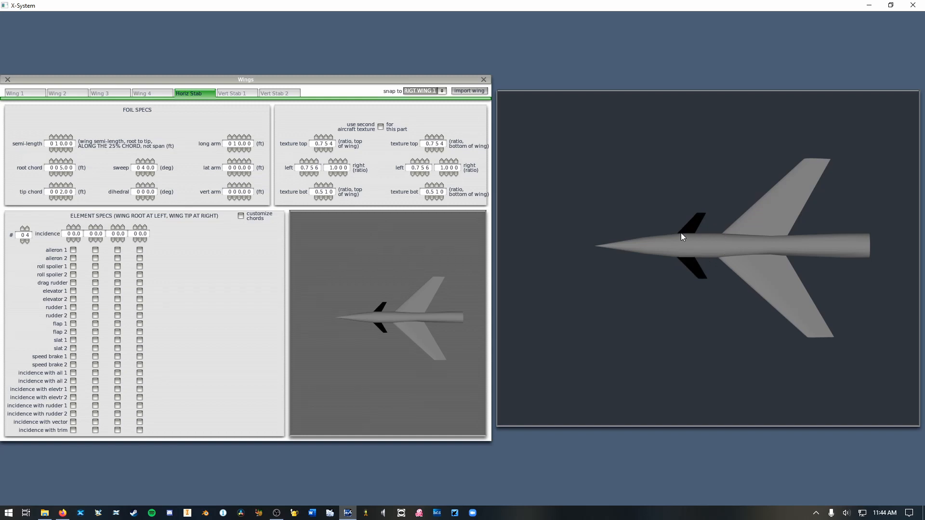
pyautogui.moveTo(695, 256); pyautogui.dragTo(692, 247)
pyautogui.press('Down')
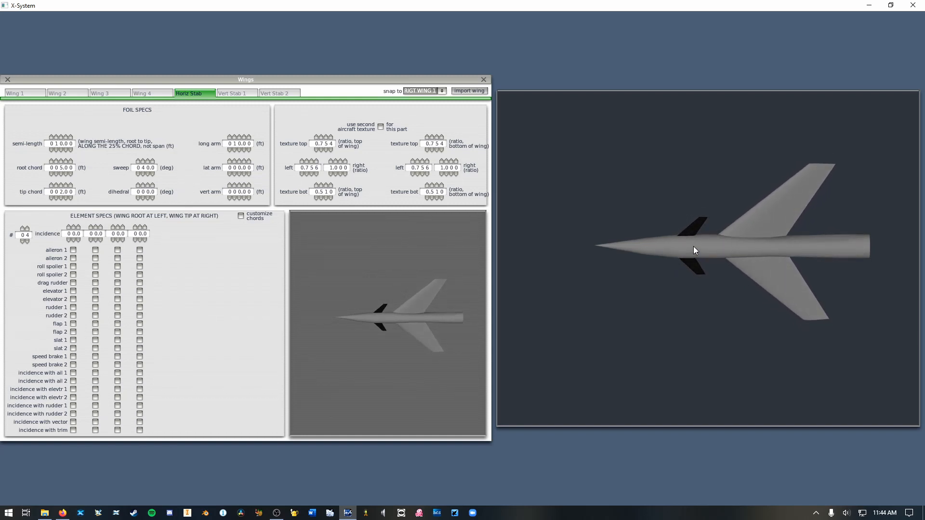
pyautogui.press('Up')
pyautogui.press('Up')
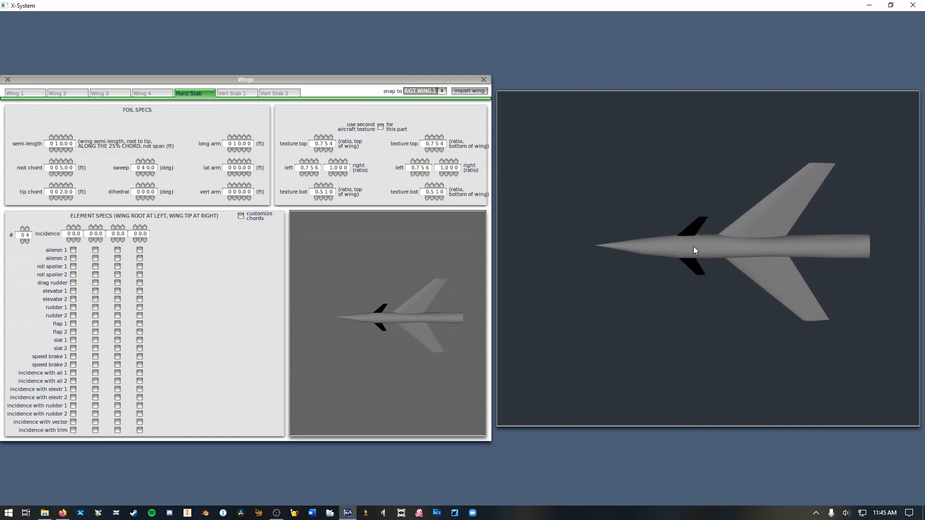
pyautogui.press('Down')
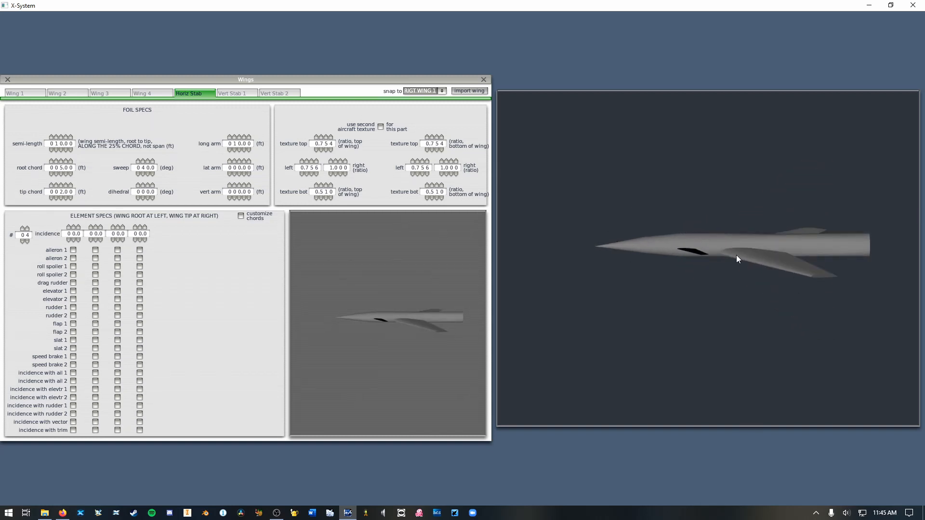
# - Move the horizontal stabilizer back to the tail by setting its long arm to 47 ft
pyautogui.press('Up')
pyautogui.press('Up')
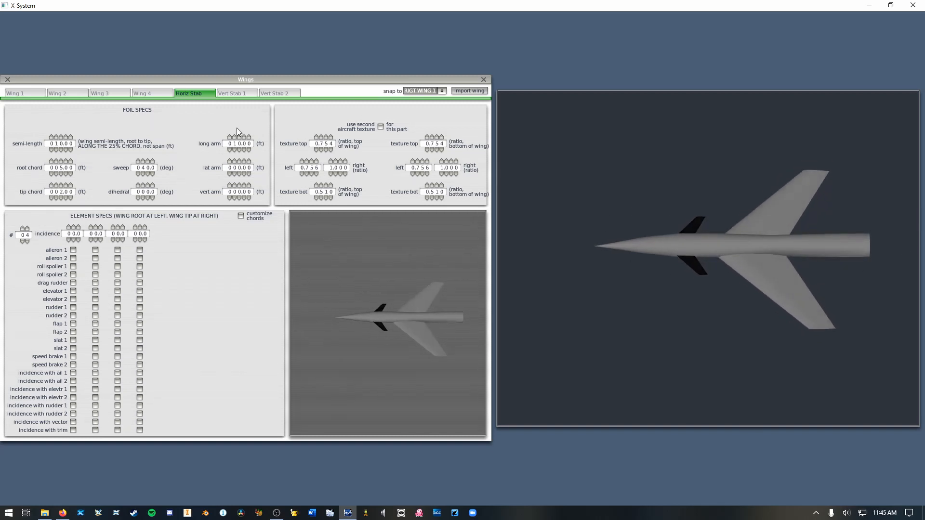
pyautogui.click(233, 138)
pyautogui.click(233, 138)
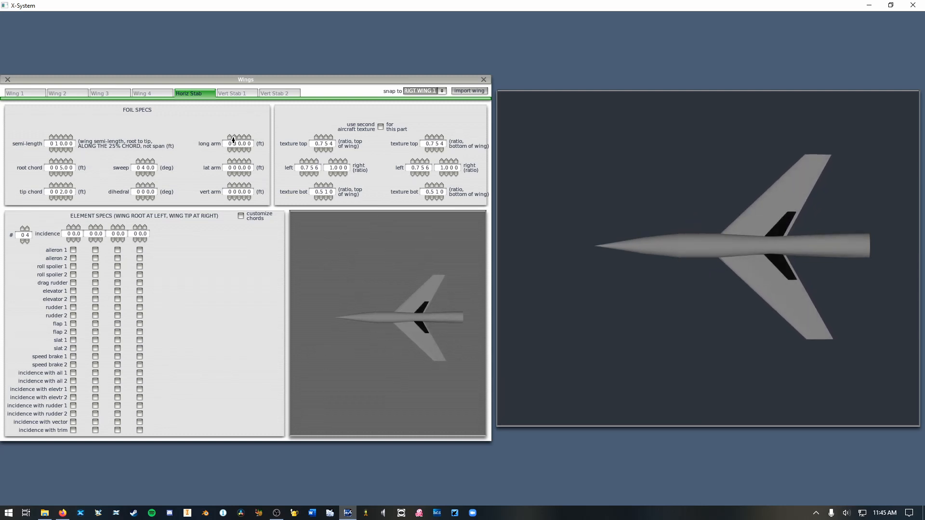
pyautogui.click(233, 137)
pyautogui.click(240, 138)
pyautogui.click(239, 137)
pyautogui.click(240, 138)
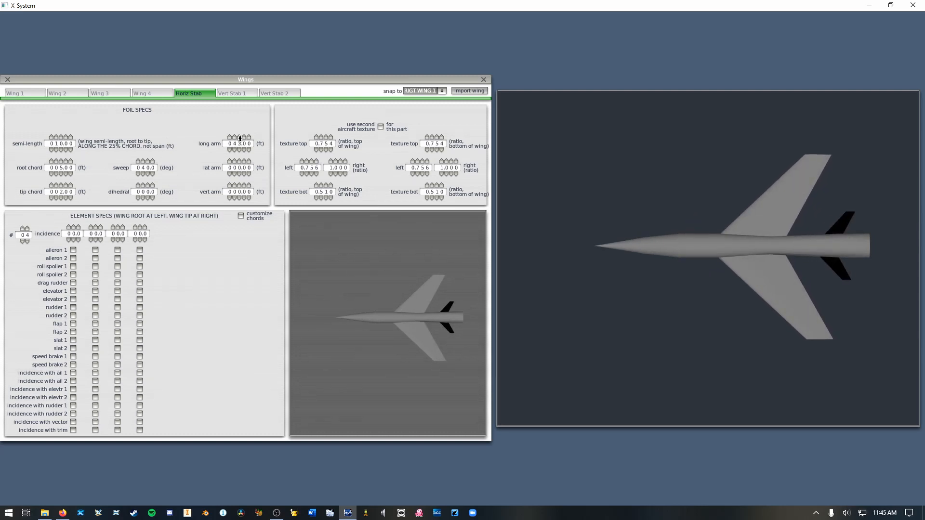
pyautogui.click(240, 137)
pyautogui.click(239, 138)
pyautogui.click(240, 138)
pyautogui.click(240, 138)
# - In wireframe view, set the horizontal stabilizer's lateral arm to 2 ft and its long arm to 49 ft
pyautogui.press('space')
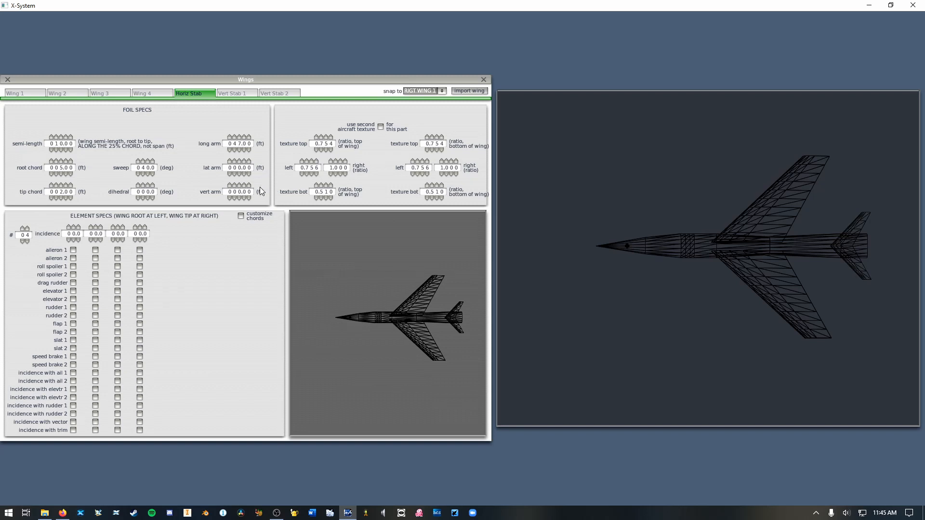
pyautogui.click(239, 161)
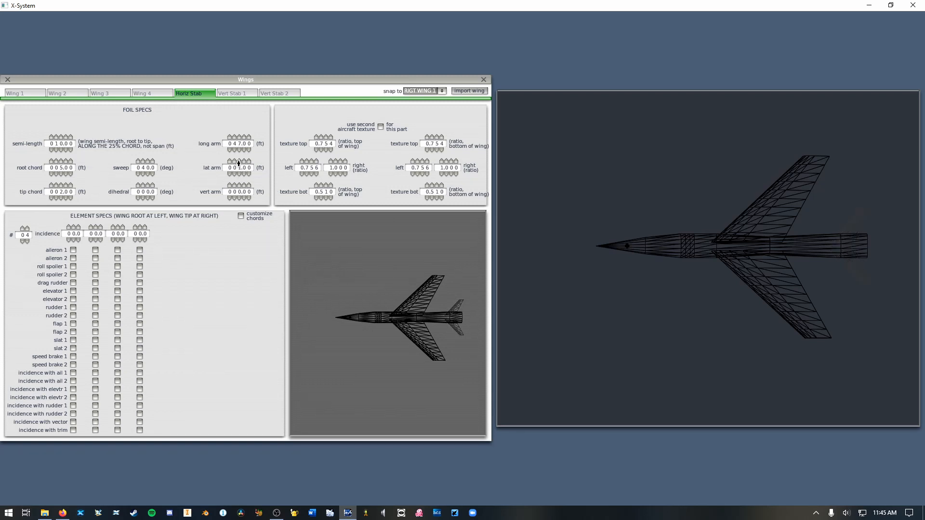
pyautogui.click(238, 162)
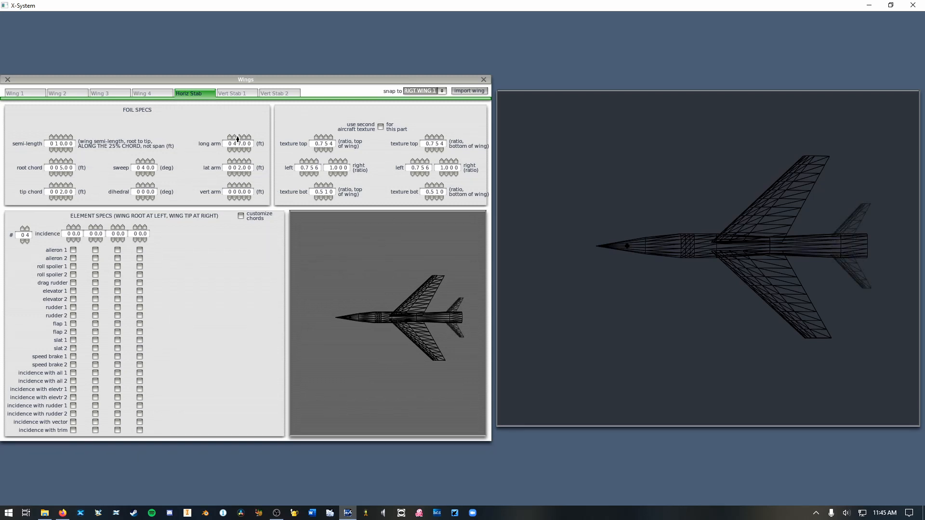
pyautogui.click(239, 137)
pyautogui.click(238, 137)
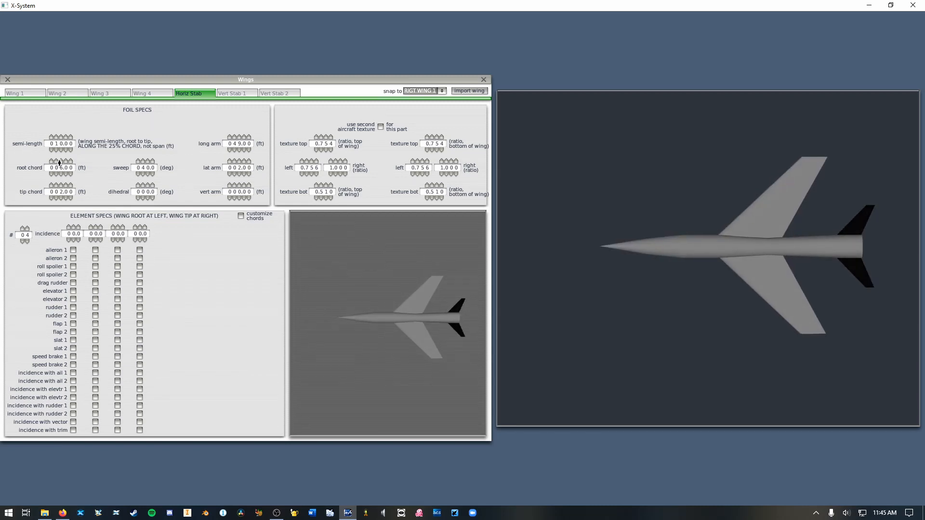
# - Set the horizontal stabilizer's root chord to 6 ft, sweep to 30 degrees and tip chord to 3 ft
pyautogui.click(143, 174)
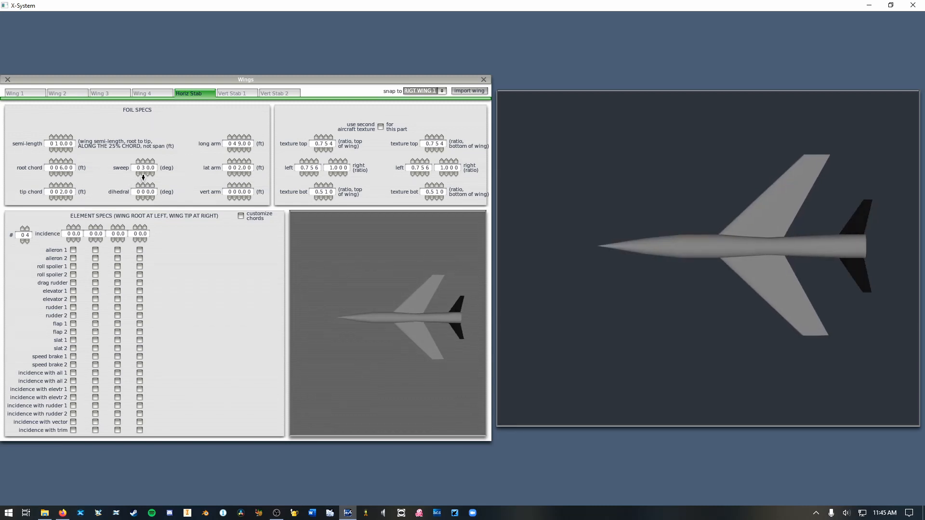
pyautogui.click(60, 189)
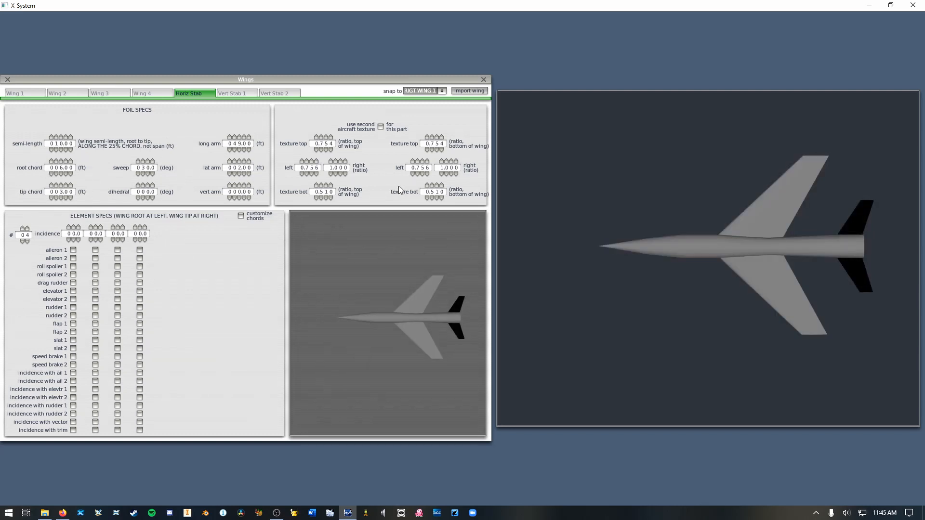
# - Examine the tail-mounted horizontal stabilizer and Wing 1 from above, below, the side and the front
pyautogui.press('Right')
pyautogui.press('Up')
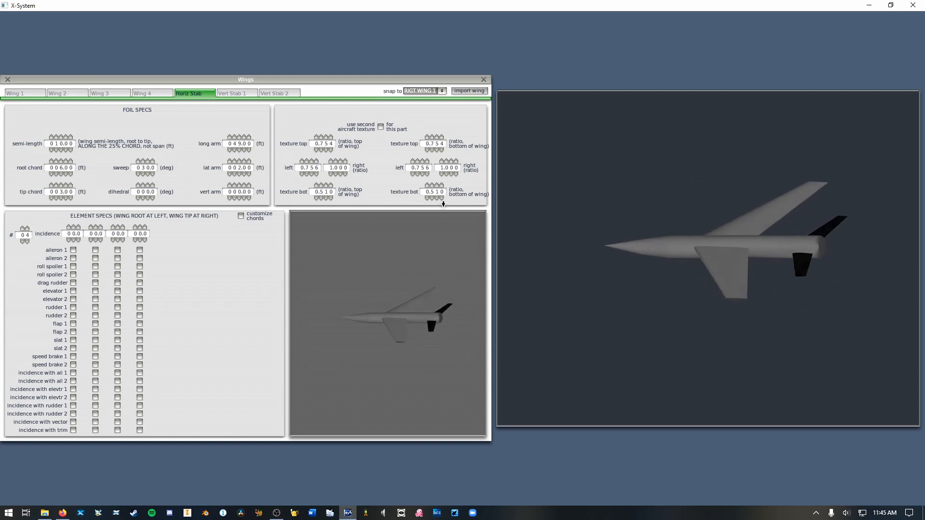
pyautogui.press('Right')
pyautogui.press('Left')
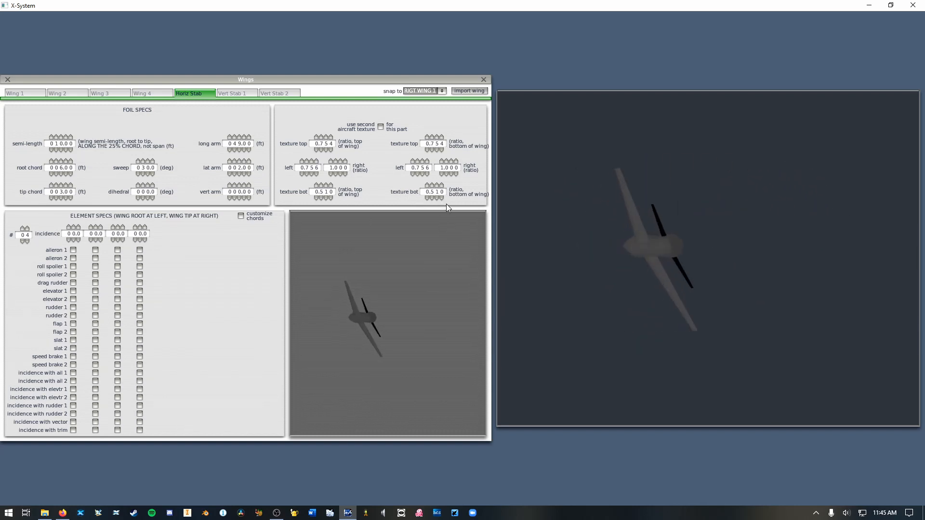
pyautogui.press('Down')
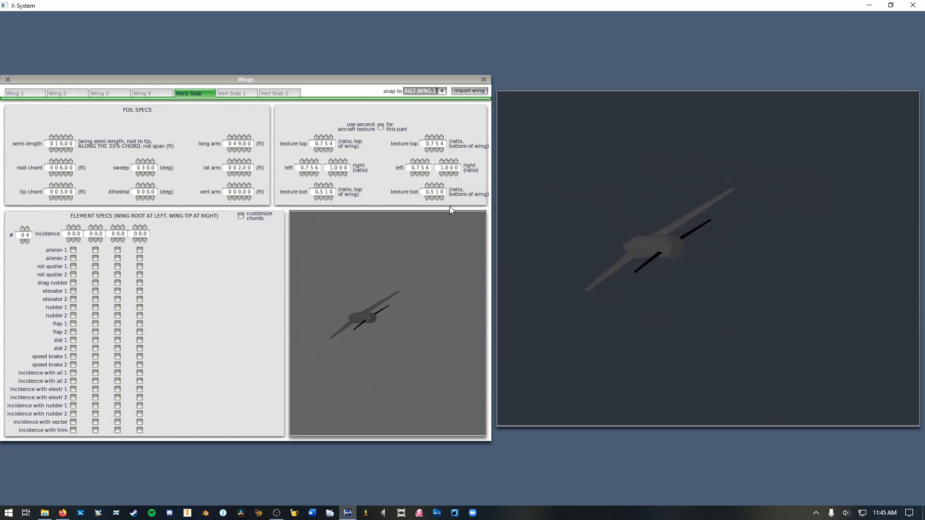
pyautogui.press('=')
pyautogui.press('Right')
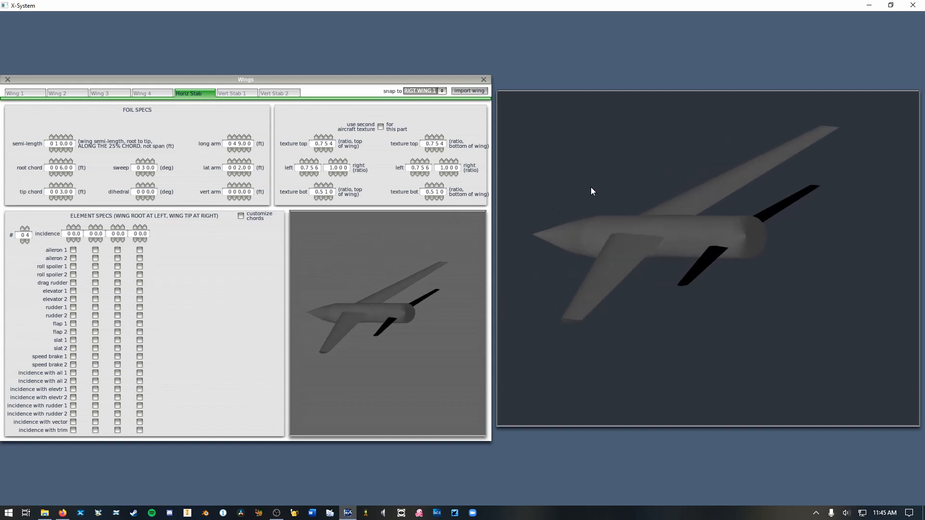
pyautogui.moveTo(752, 254); pyautogui.dragTo(887, 243)
pyautogui.press('d')
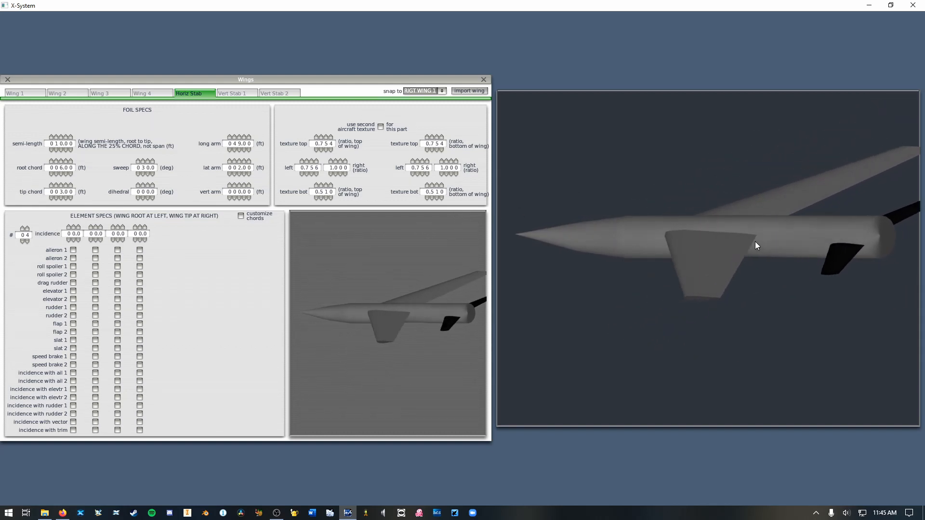
pyautogui.press('w')
pyautogui.press('s')
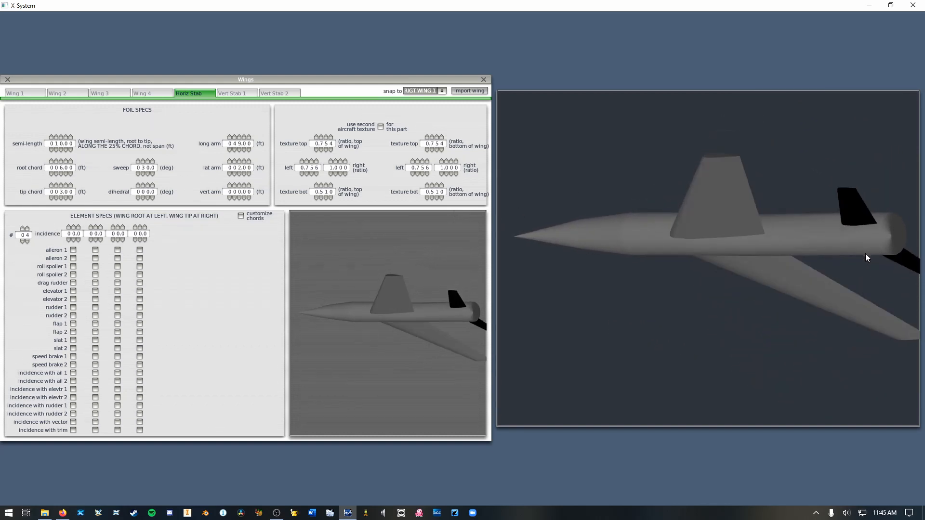
pyautogui.press('w')
pyautogui.press('s')
pyautogui.press('d')
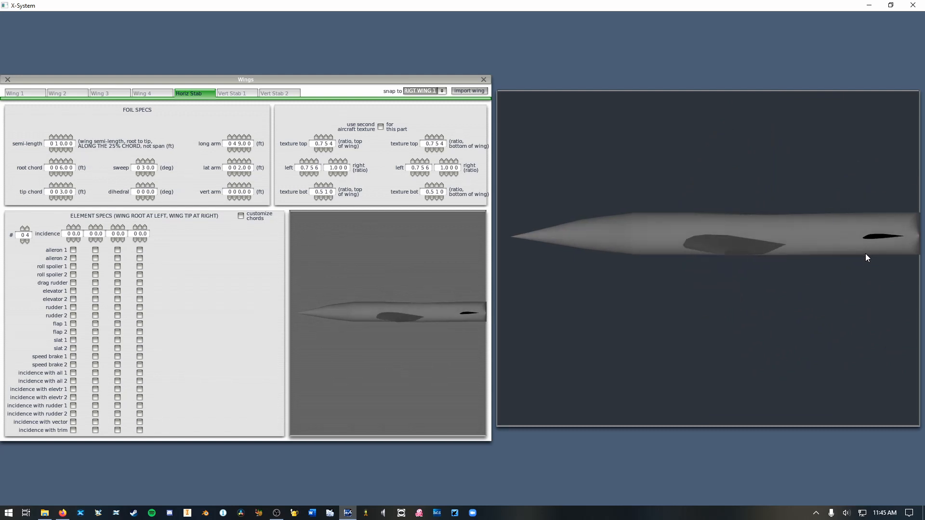
pyautogui.press('a')
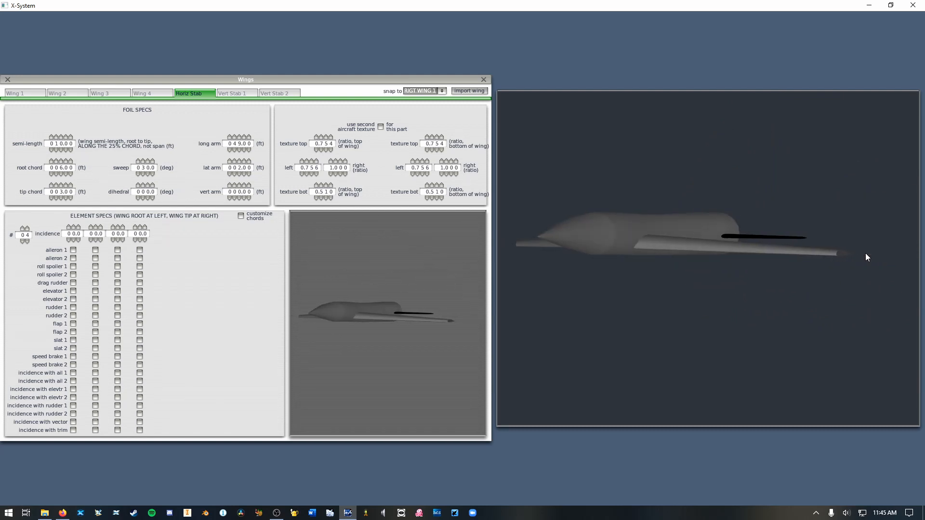
pyautogui.press('w')
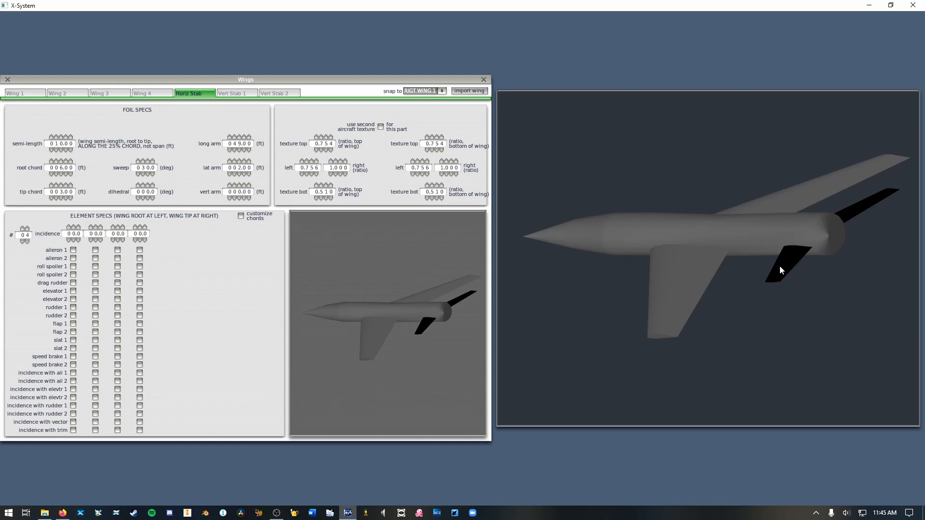
pyautogui.press('space')
pyautogui.press('Up')
pyautogui.press('space')
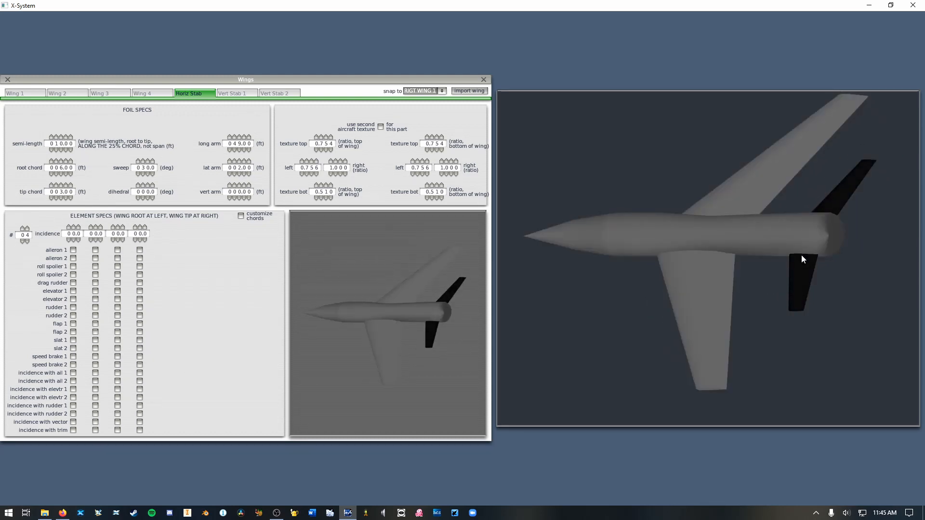
# - Display the aircraft as a wireframe and set the horizontal stabilizer's number of elements to 6
pyautogui.press('space')
pyautogui.press('Up')
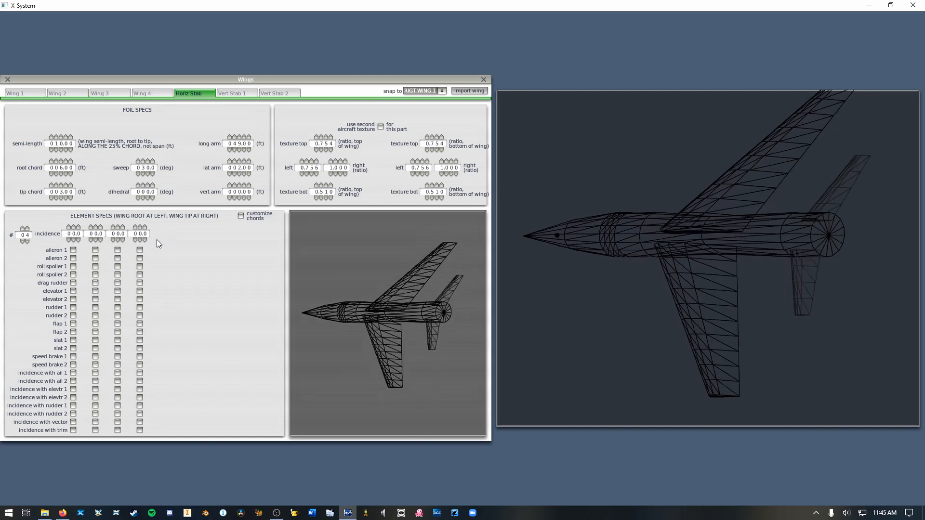
pyautogui.press('Right')
pyautogui.press('Left')
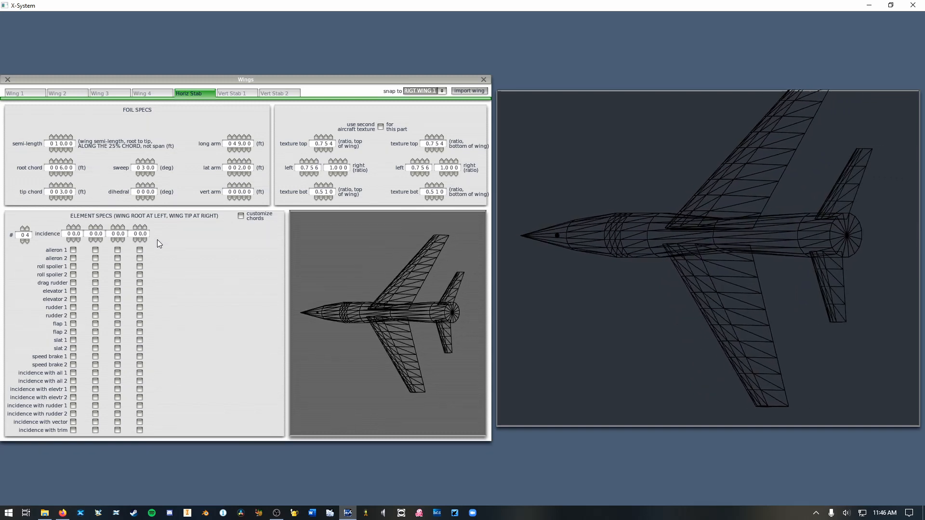
pyautogui.click(27, 229)
pyautogui.click(28, 228)
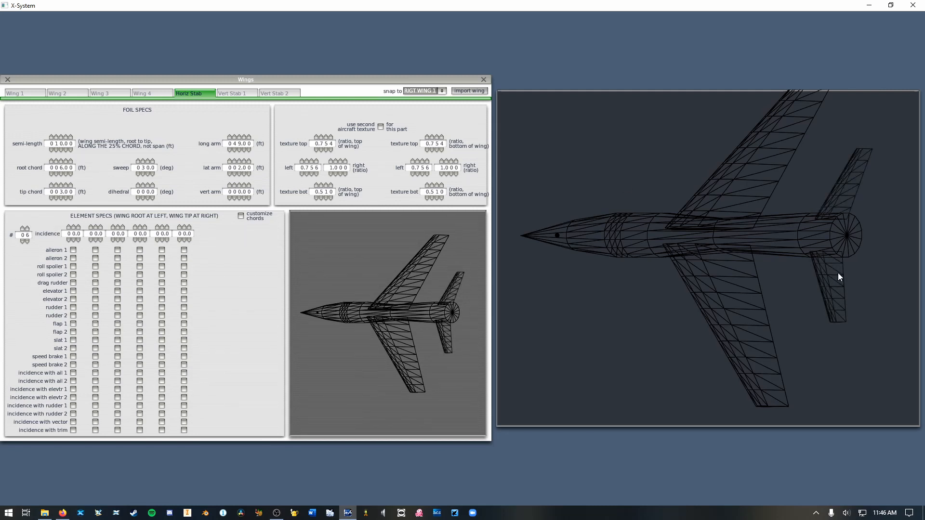
# - Inspect the horizontal stabilizer's elements and its junction with the rear fuselage in wireframe and shaded views
pyautogui.moveTo(842, 262); pyautogui.dragTo(716, 265)
pyautogui.press('d')
pyautogui.press('=')
pyautogui.press('a')
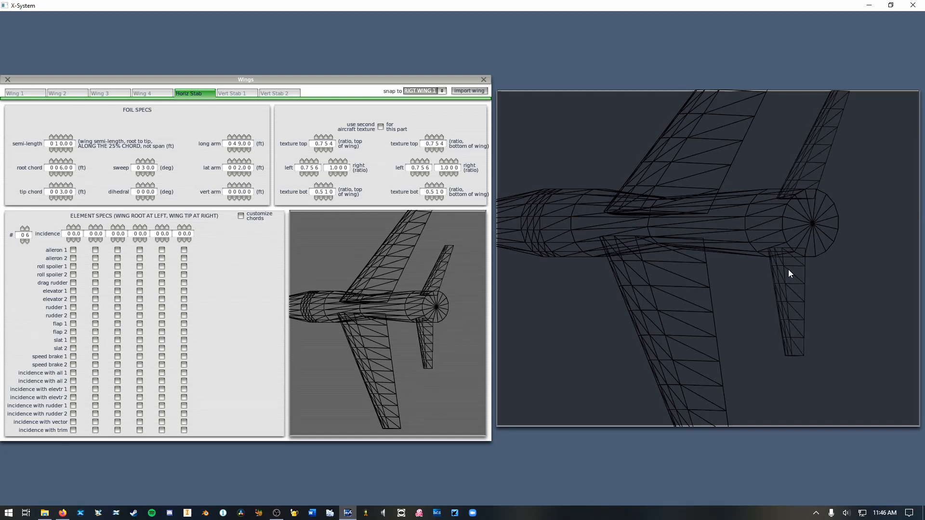
pyautogui.press('space')
pyautogui.press('space')
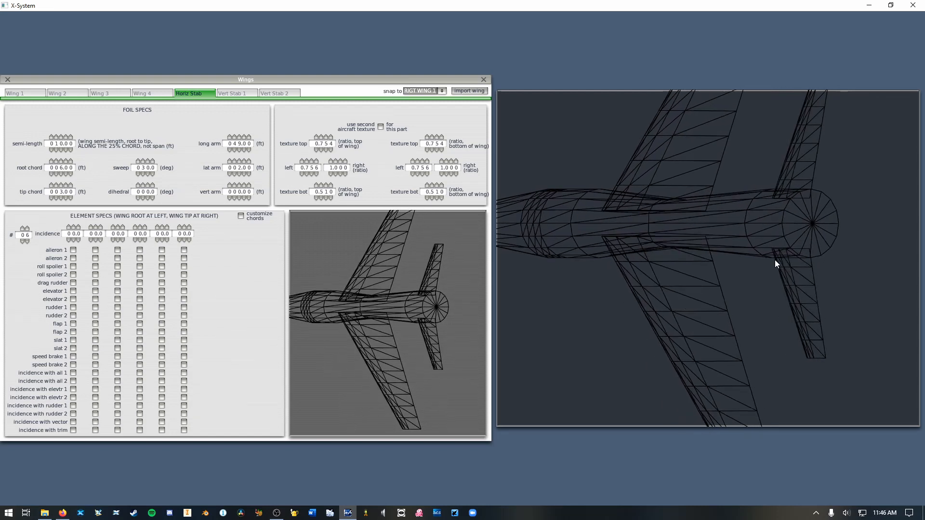
pyautogui.press('space')
pyautogui.press('Down')
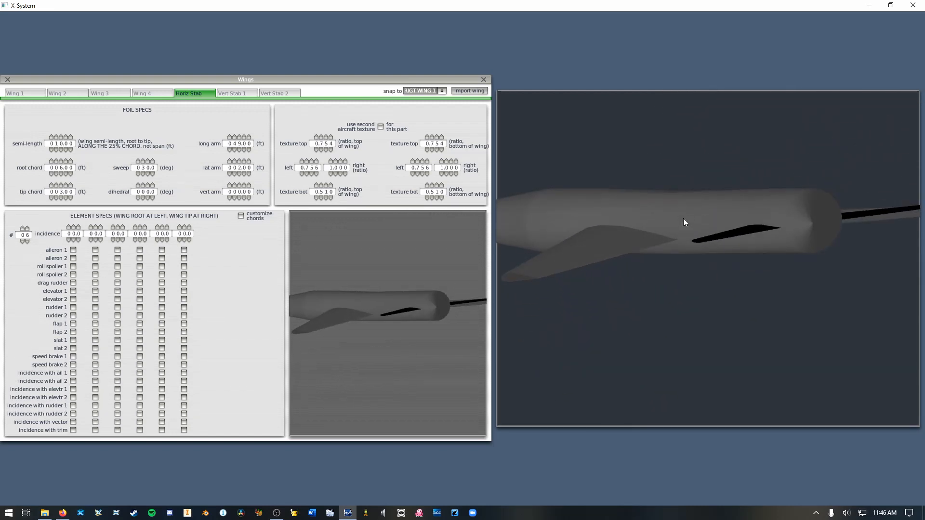
pyautogui.press('Right')
pyautogui.press('Up')
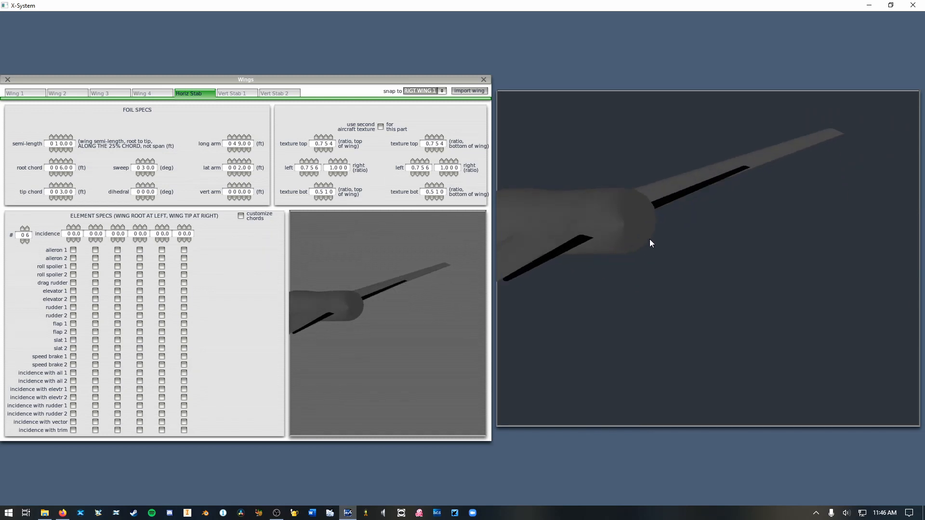
pyautogui.press('Left')
pyautogui.press('Left')
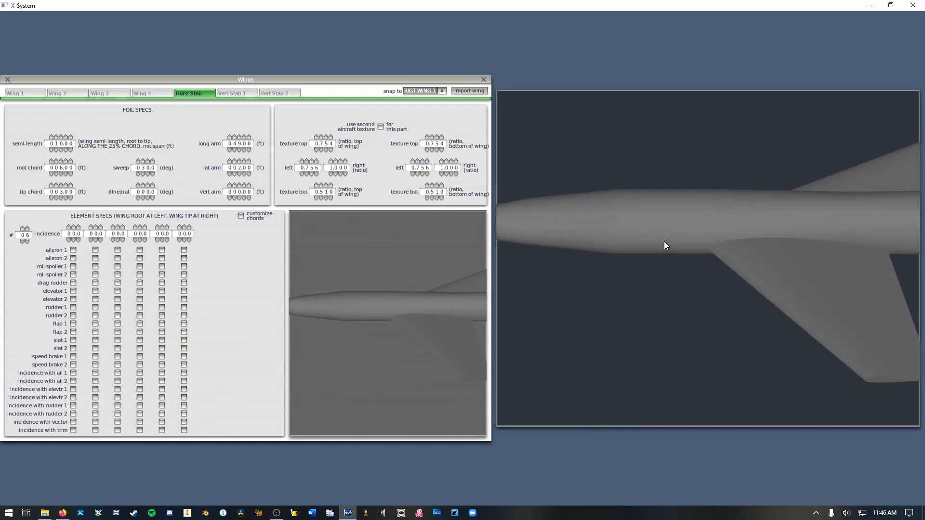
pyautogui.press('Right')
pyautogui.press('Left')
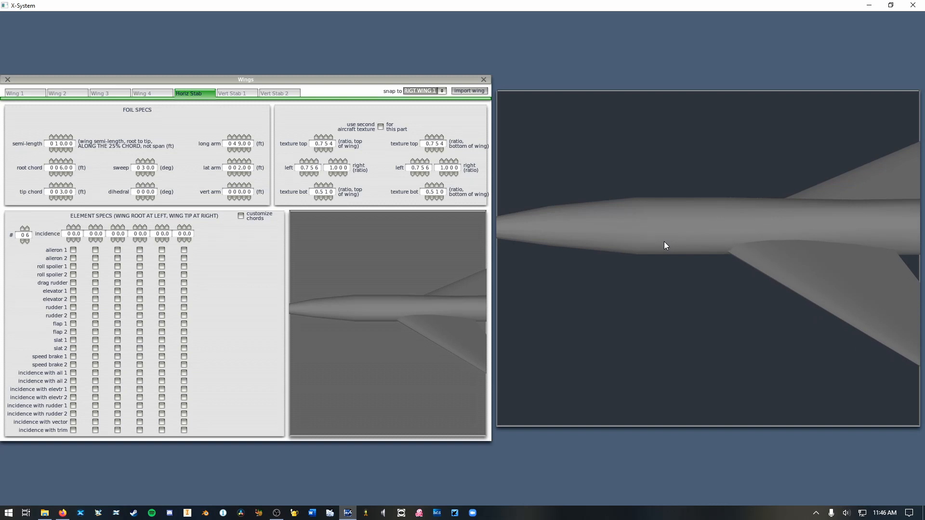
pyautogui.press('-')
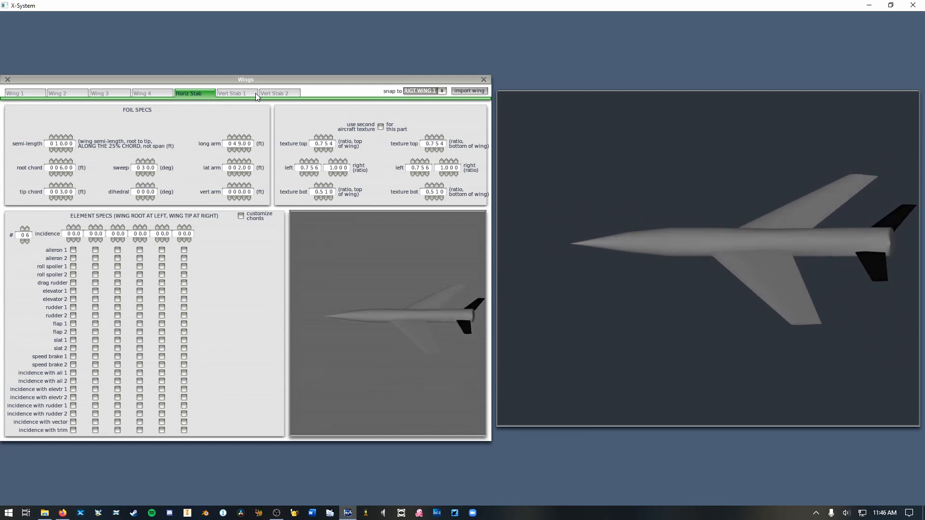
# - Give Vertical Stabilizer 1 a semi-length of 10 ft, a root chord of 10 ft and a tip chord of 4 ft
pyautogui.click(250, 94)
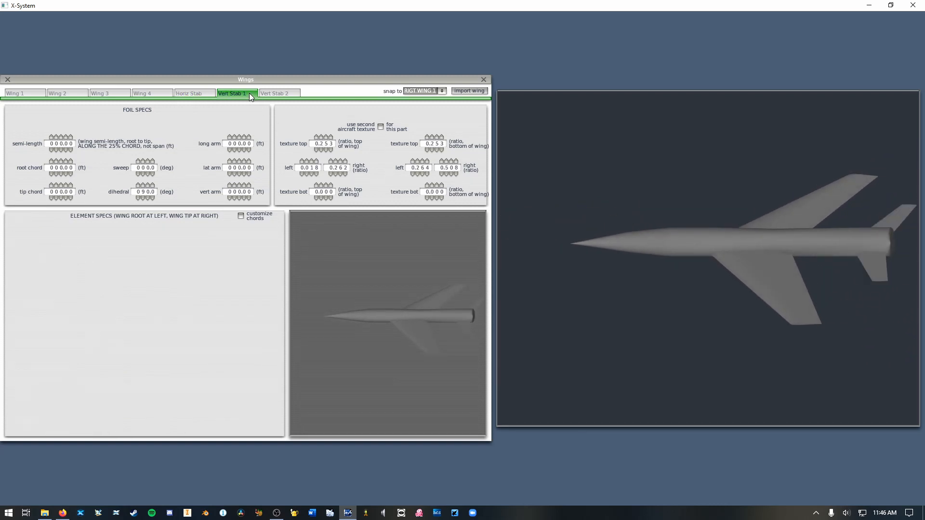
pyautogui.click(55, 138)
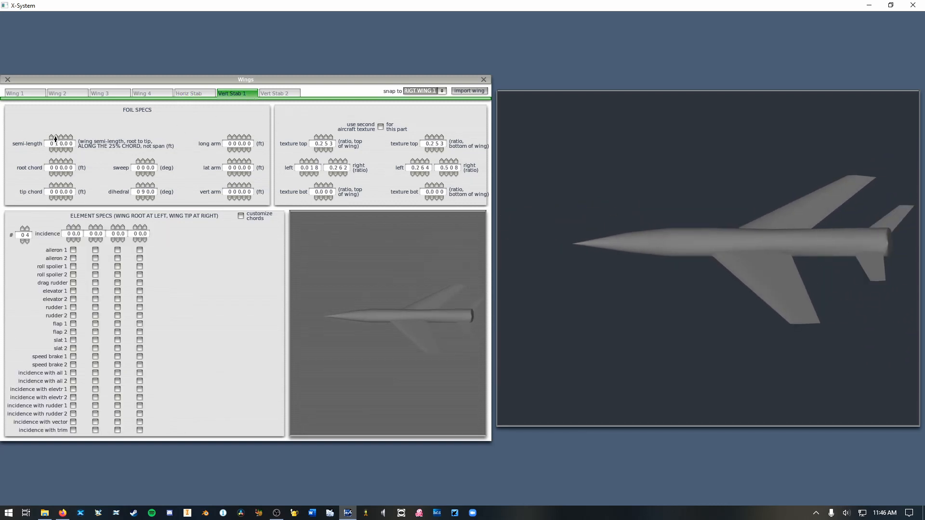
pyautogui.click(57, 162)
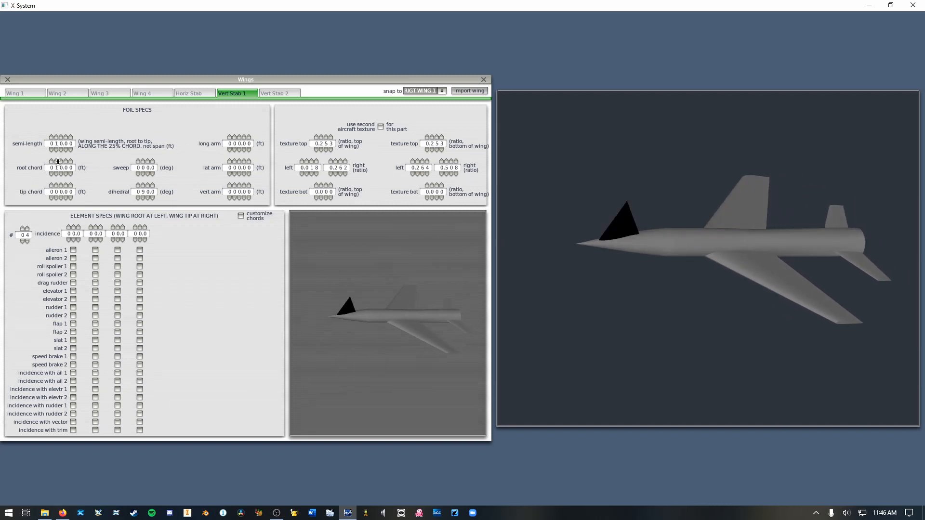
pyautogui.doubleClick(60, 186)
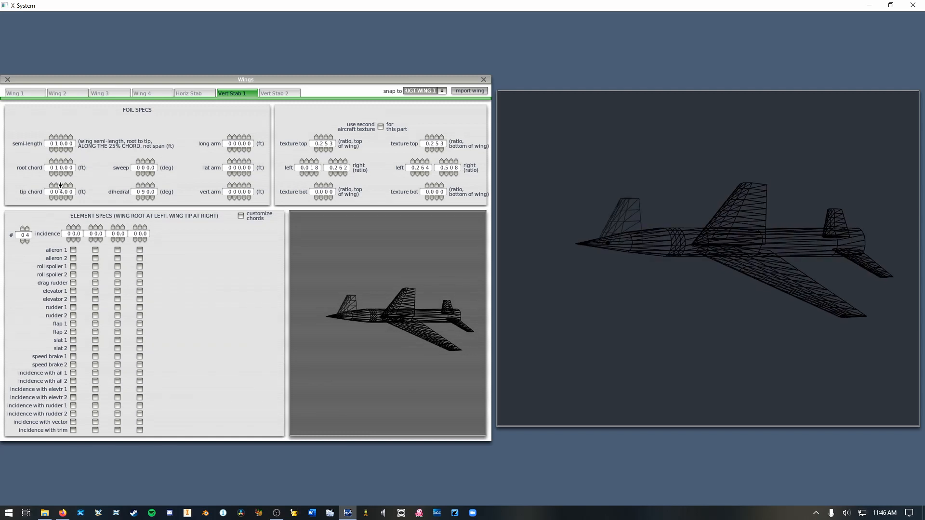
# - Set Vertical Stabilizer 1's sweep to 30 degrees and its long arm to 40 ft
pyautogui.doubleClick(143, 162)
pyautogui.doubleClick(235, 138)
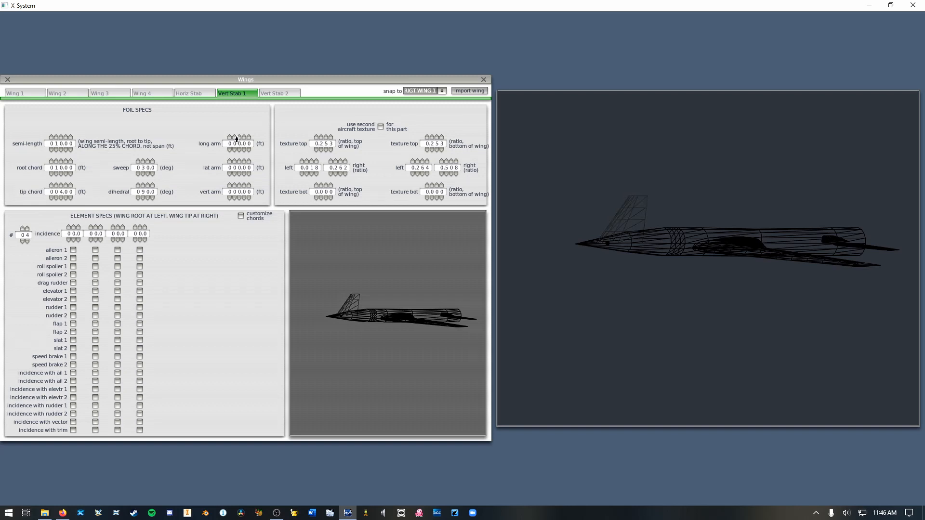
pyautogui.doubleClick(235, 138)
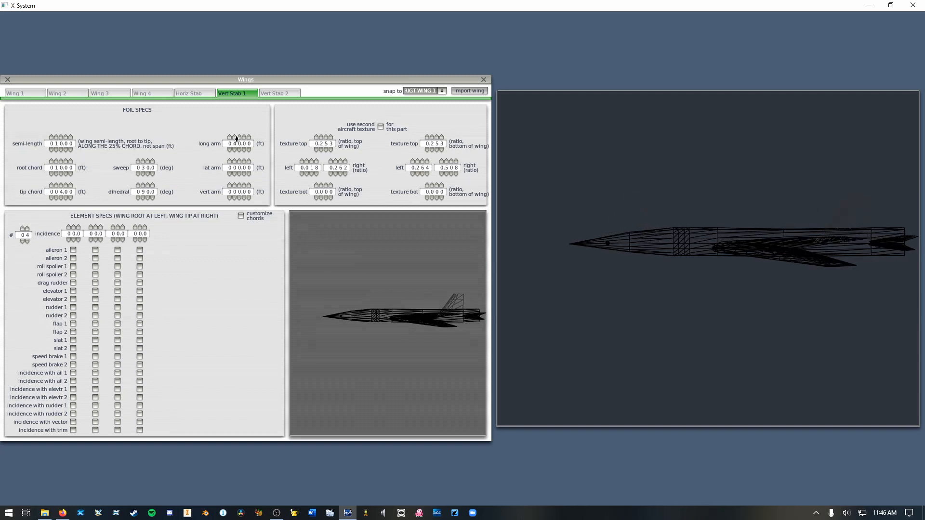
# - Position Vertical Stabilizer 1 at a long arm of 45 ft and a vert arm of 2 ft, with 6 elements
pyautogui.click(240, 139)
pyautogui.tripleClick(240, 138)
pyautogui.click(240, 138)
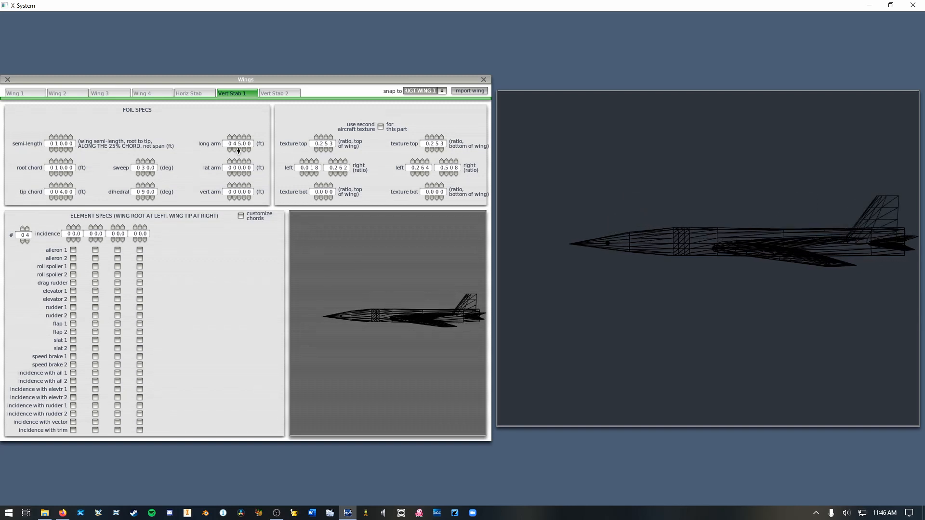
pyautogui.click(239, 185)
pyautogui.click(240, 185)
pyautogui.click(239, 185)
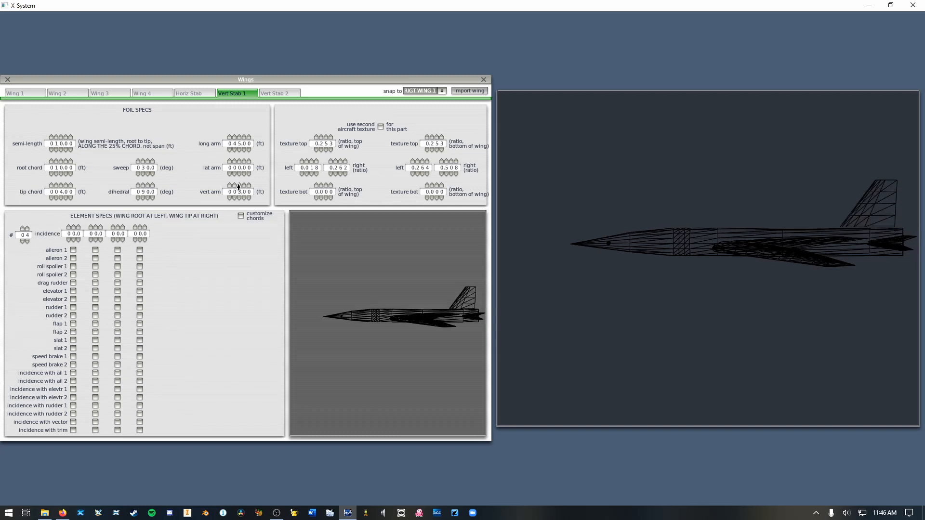
pyautogui.click(239, 197)
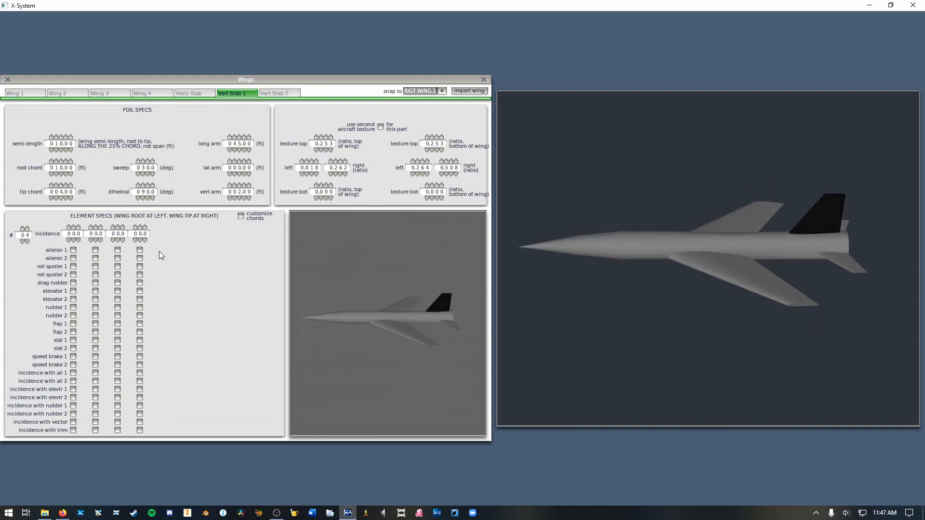
pyautogui.click(27, 229)
pyautogui.click(27, 229)
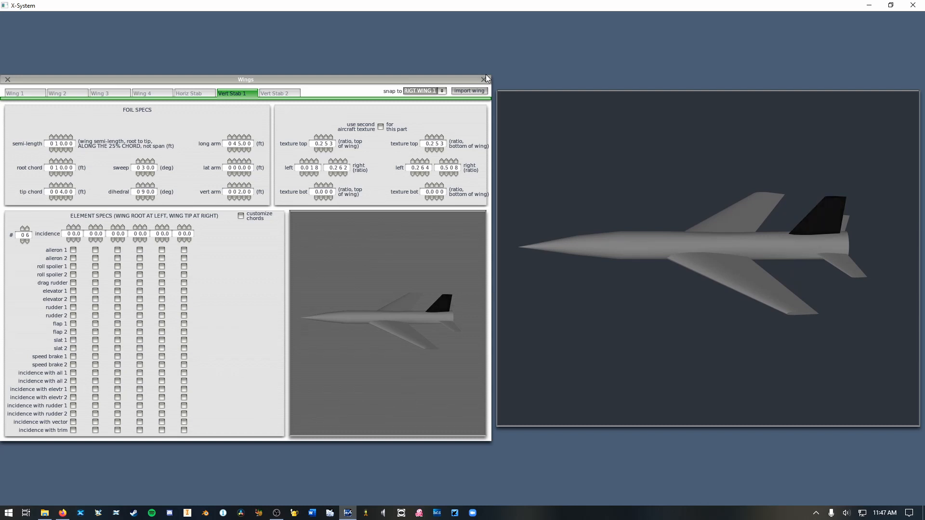
# - Compare the specs of Vertical Stabilizer 2 with Vertical Stabilizer 1, view the aircraft from the side, and close the wing specs
pyautogui.click(266, 94)
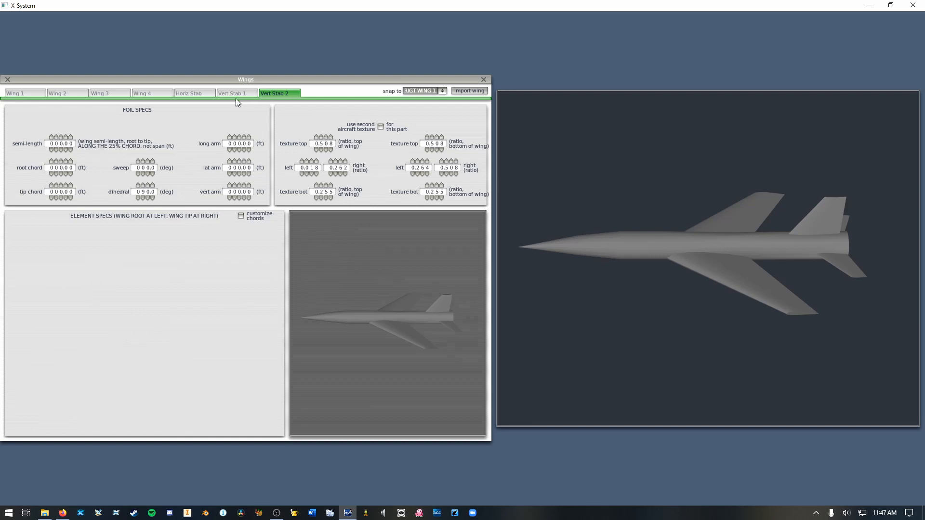
pyautogui.click(236, 96)
pyautogui.click(268, 93)
pyautogui.click(248, 93)
pyautogui.click(271, 92)
pyautogui.click(250, 93)
pyautogui.click(279, 93)
pyautogui.moveTo(874, 188); pyautogui.dragTo(785, 255)
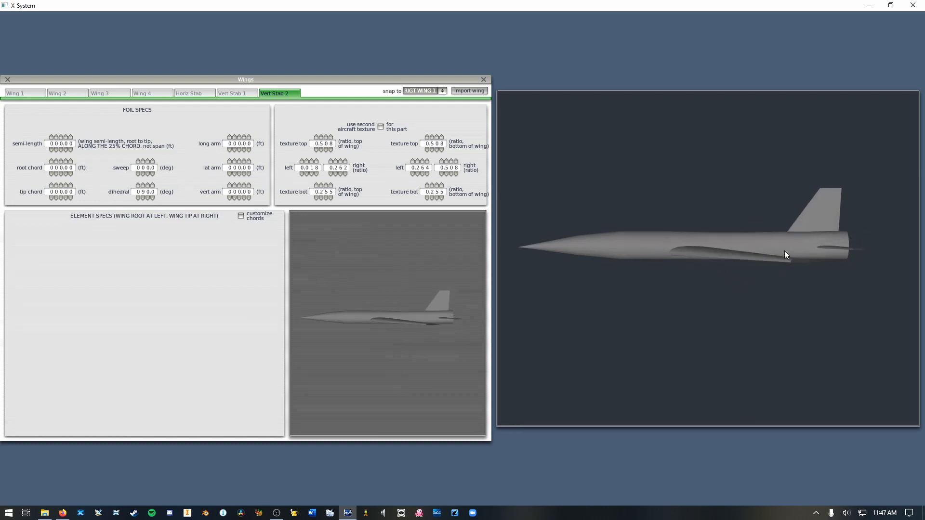
pyautogui.click(484, 79)
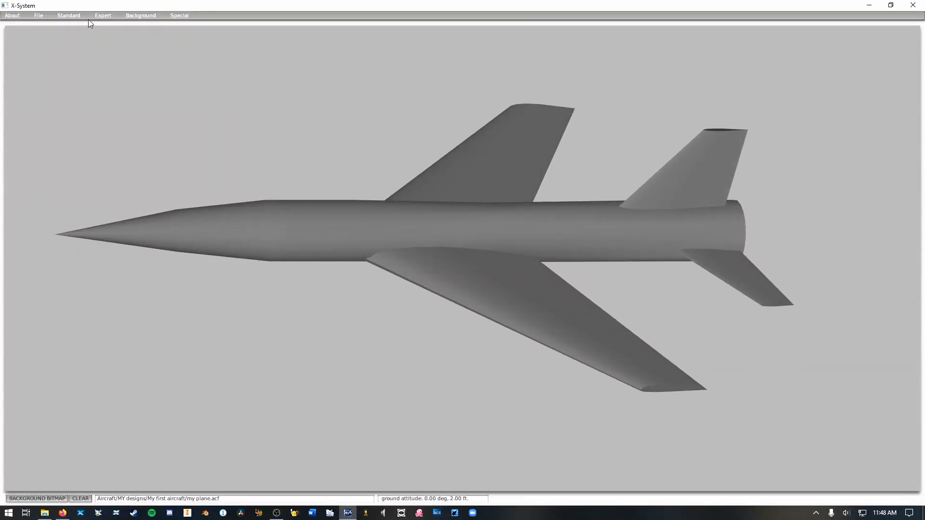
pyautogui.click(74, 16)
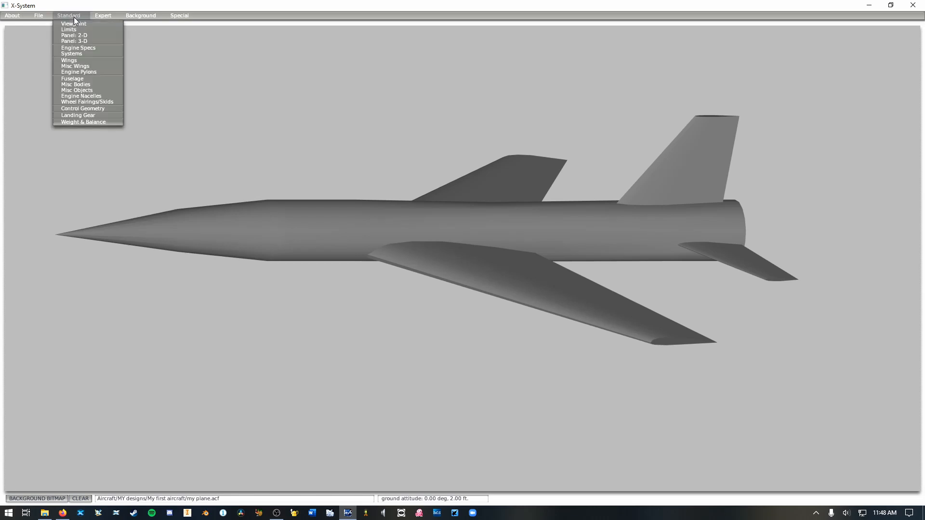
pyautogui.click(77, 61)
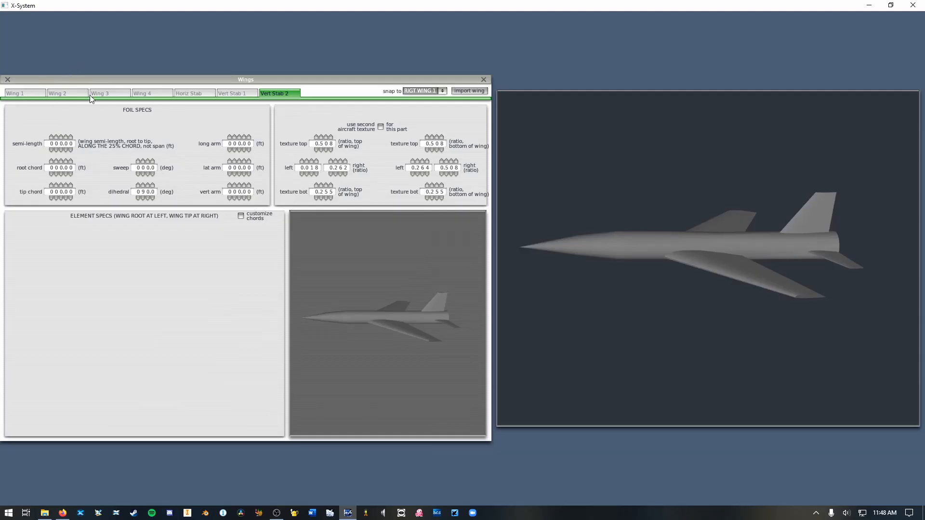
pyautogui.click(8, 79)
# - Create the first miscellaneous wing with a semi-length of 10 ft and a root chord of 10 ft
pyautogui.click(70, 15)
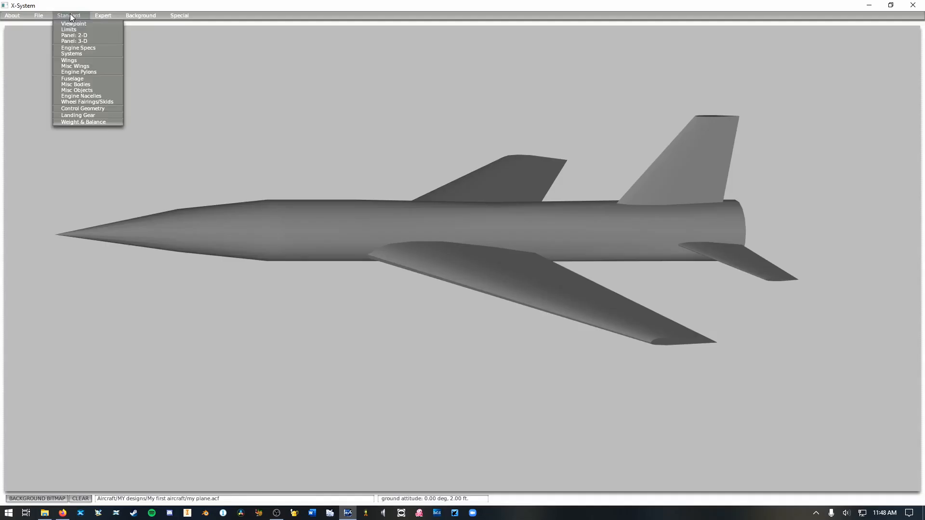
pyautogui.click(81, 68)
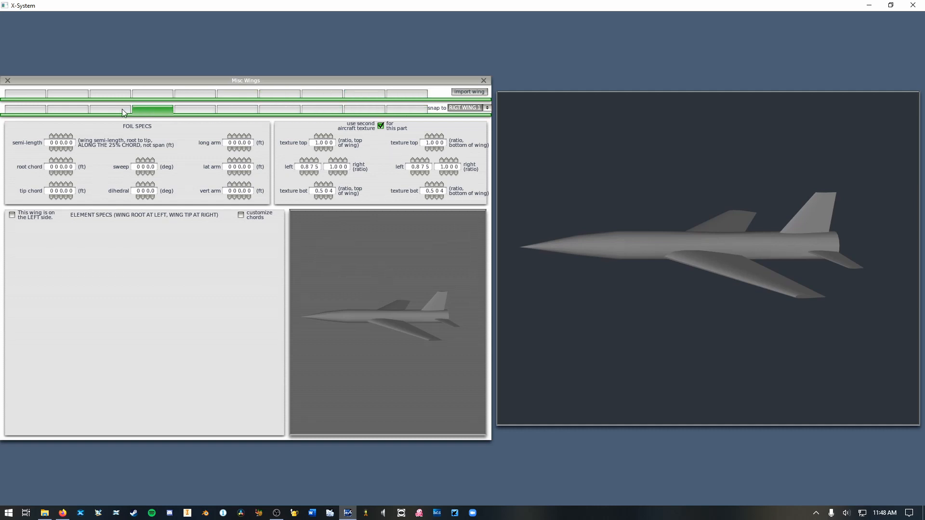
pyautogui.click(31, 95)
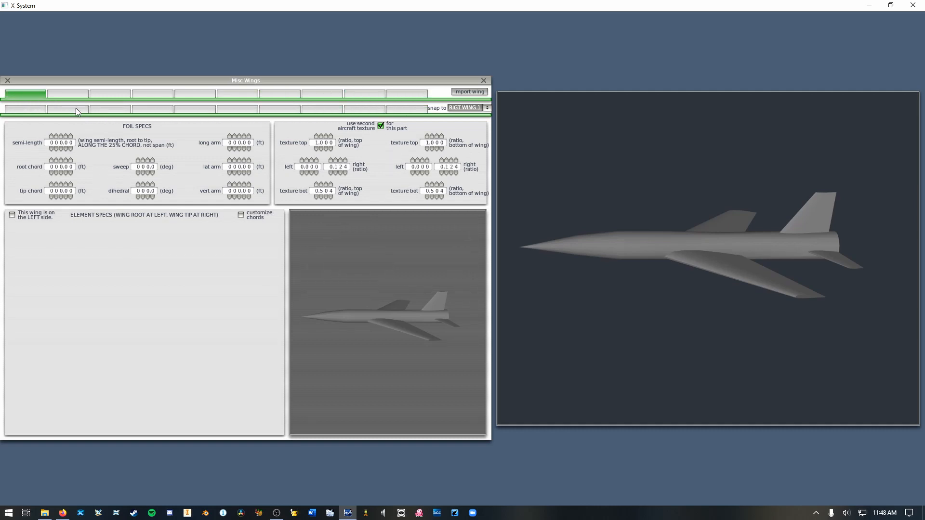
pyautogui.press('Up')
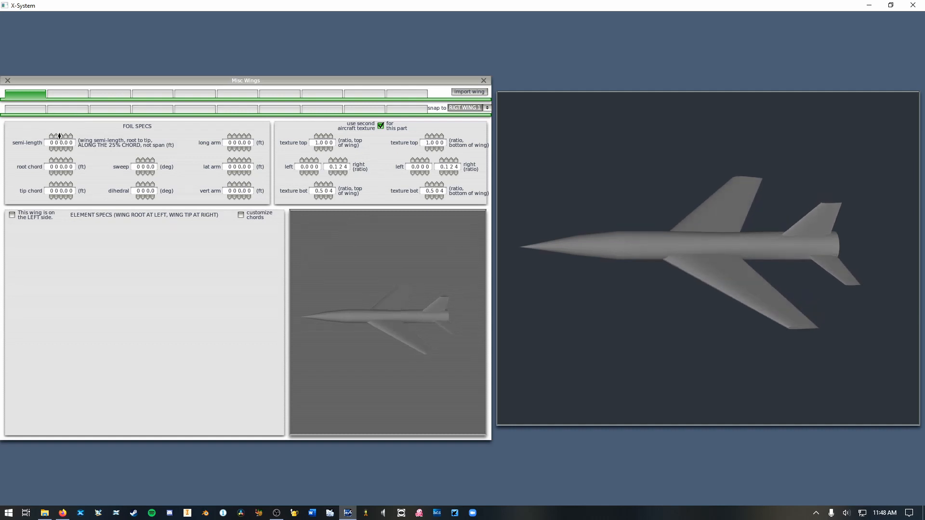
pyautogui.click(58, 136)
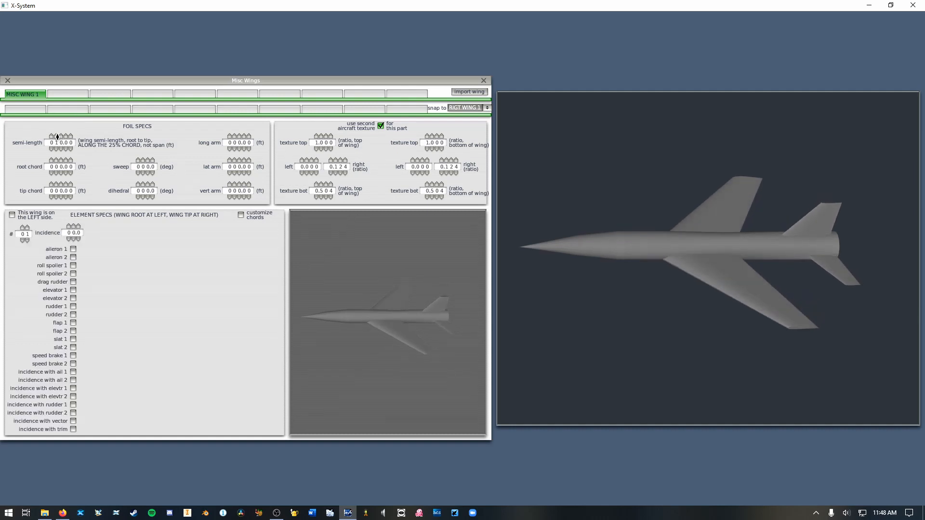
pyautogui.click(57, 160)
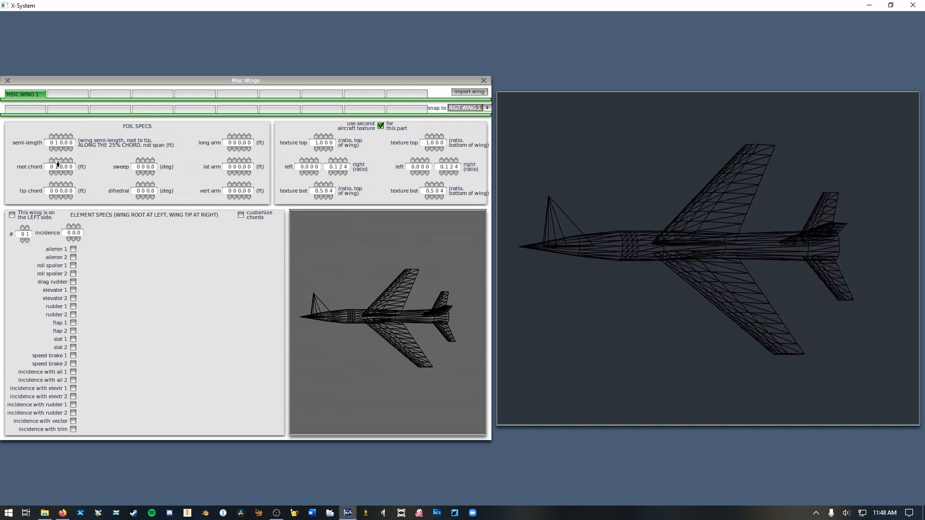
# - Try 5 elements on Misc Wing 1 and return its number of elements to 1
pyautogui.click(75, 97)
pyautogui.click(34, 97)
pyautogui.click(75, 96)
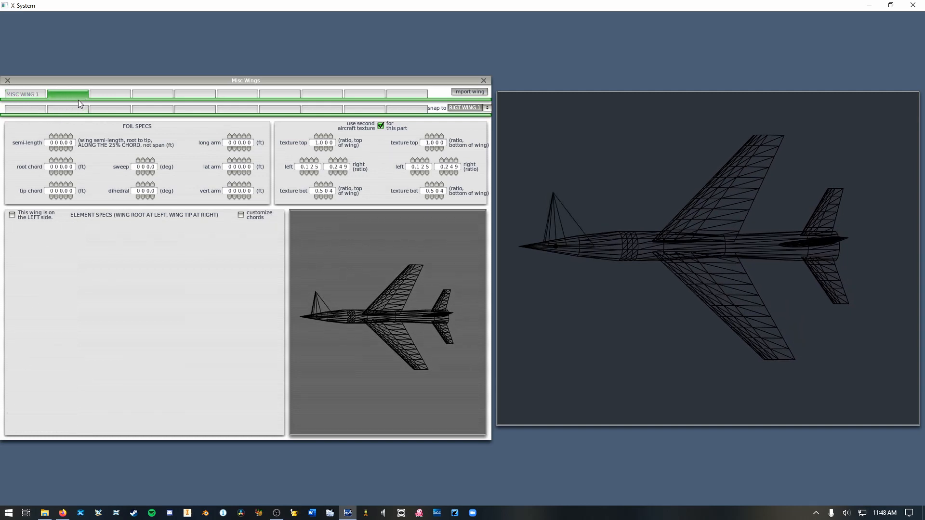
pyautogui.click(19, 94)
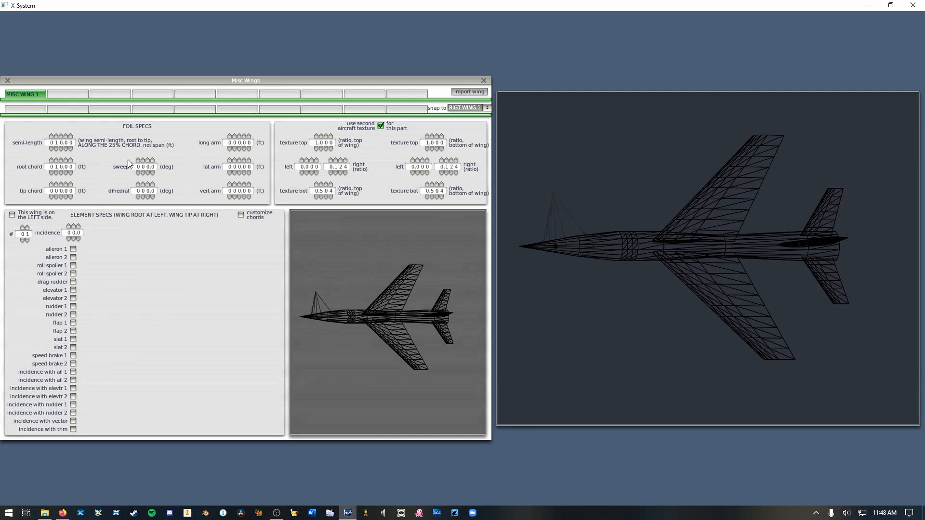
pyautogui.click(25, 228)
pyautogui.click(24, 228)
pyautogui.click(24, 228)
pyautogui.click(25, 228)
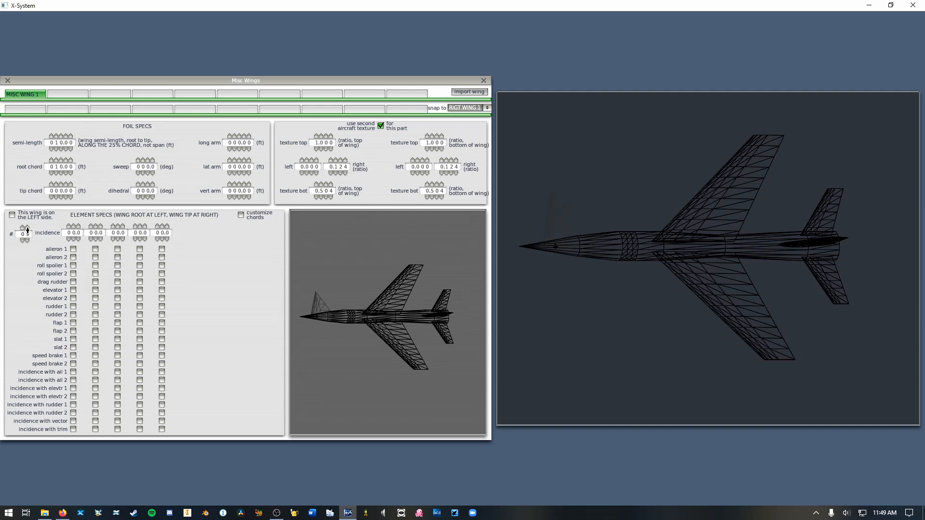
pyautogui.click(25, 241)
pyautogui.click(25, 240)
pyautogui.click(25, 241)
pyautogui.click(24, 241)
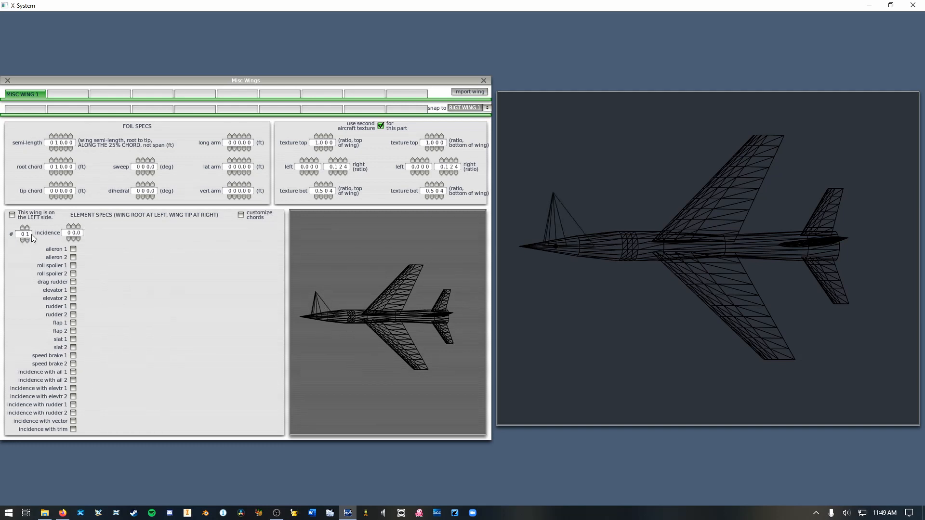
# - Remove Misc Wing 1 by reducing its semi-length to 0 ft, and close the miscellaneous wing specs
pyautogui.click(67, 94)
pyautogui.click(110, 94)
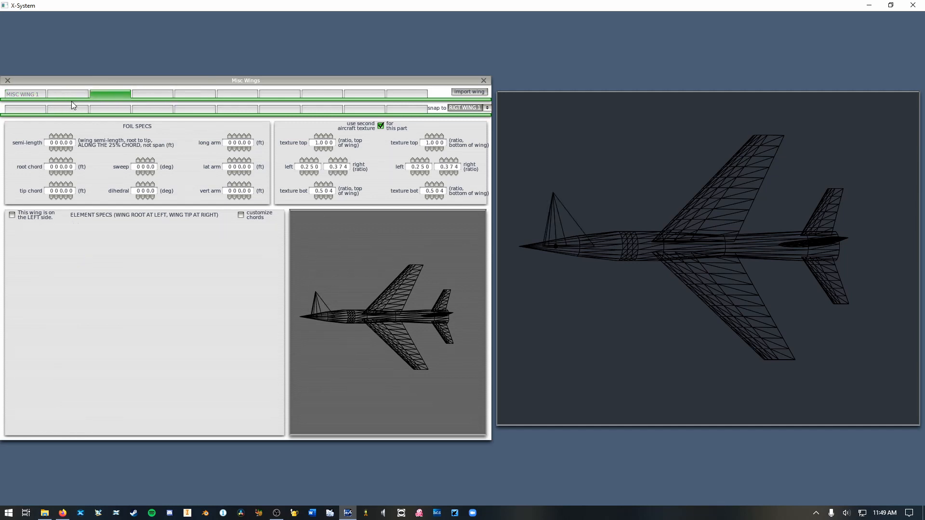
pyautogui.click(22, 94)
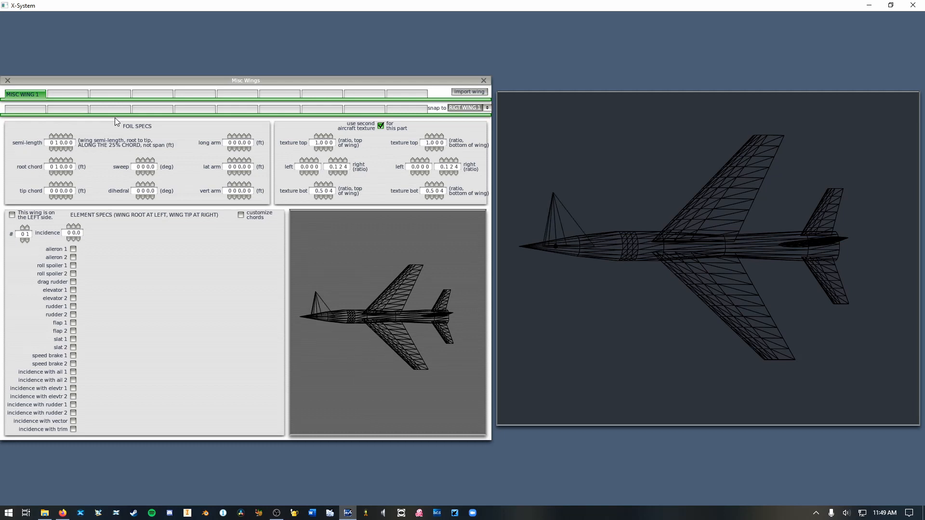
pyautogui.click(60, 148)
pyautogui.click(60, 149)
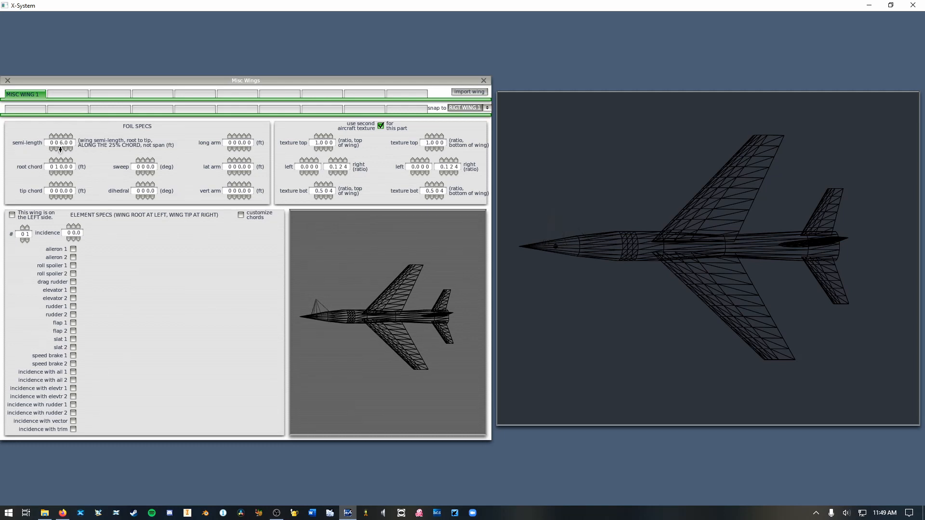
pyautogui.click(61, 149)
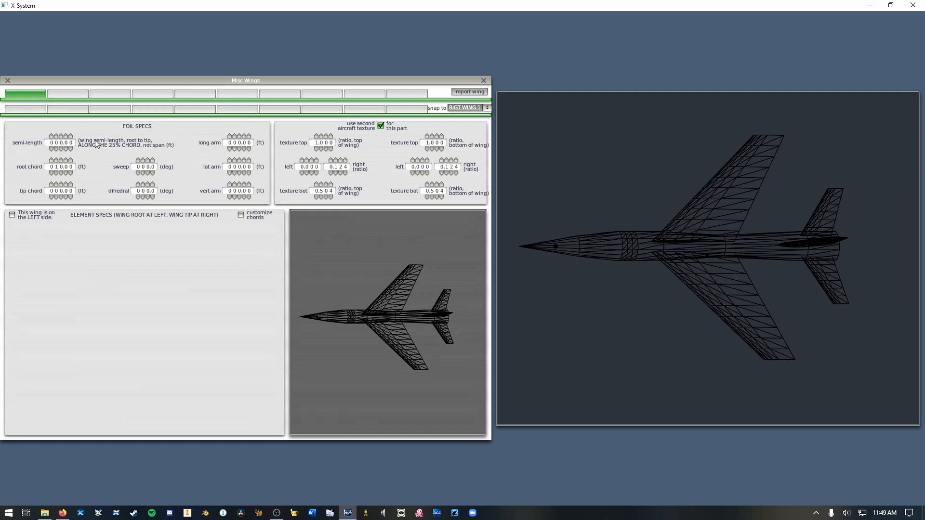
pyautogui.click(483, 80)
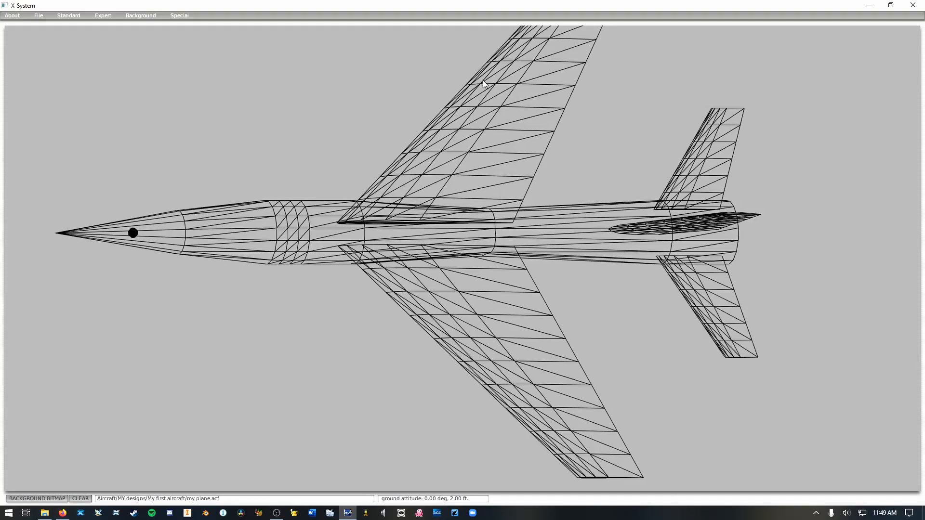
# - Examine the shaded aircraft from the side, rear and above, checking its wings and tail surfaces
pyautogui.press('Down')
pyautogui.press('Left')
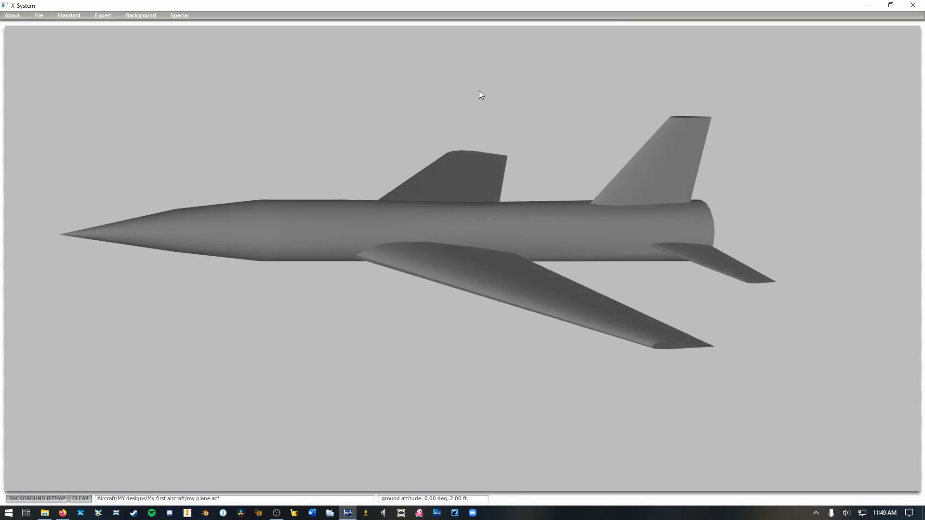
pyautogui.press('Right')
pyautogui.press('Down')
pyautogui.press('Right')
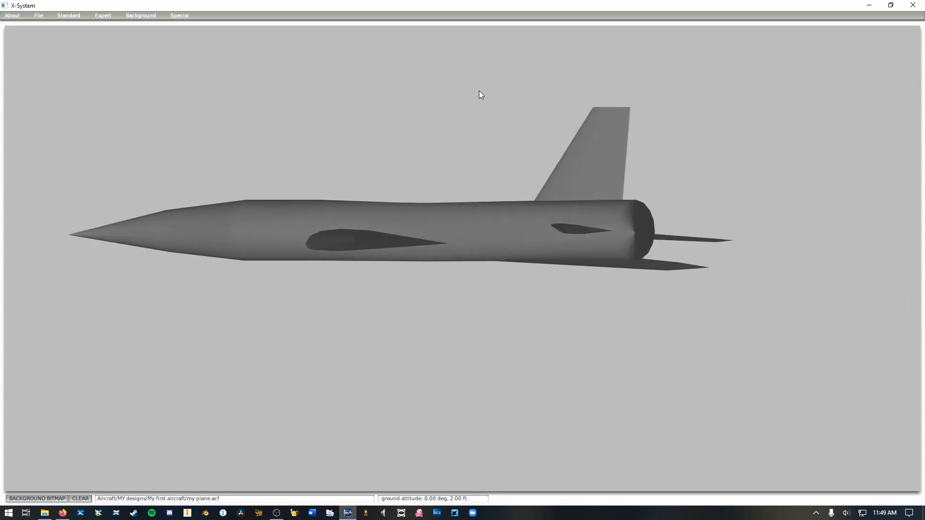
pyautogui.press('Up')
pyautogui.press('Up')
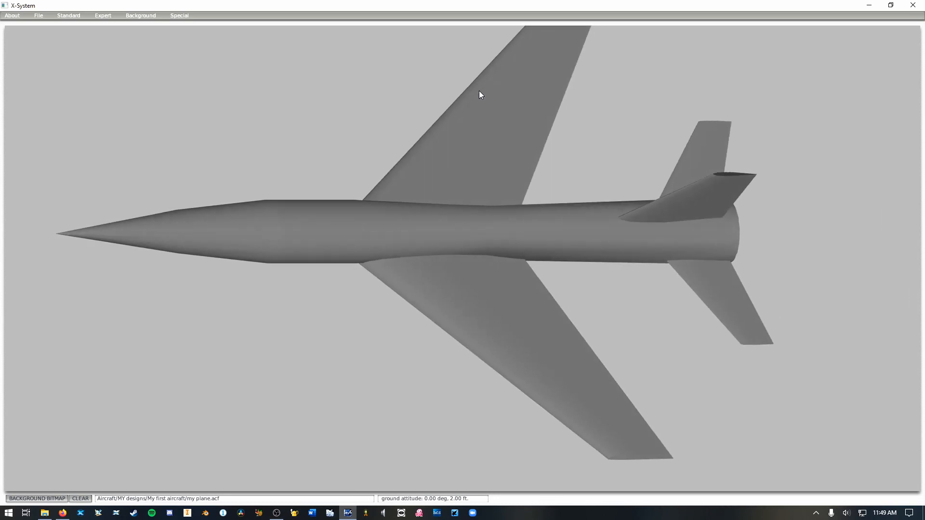
pyautogui.press('Down')
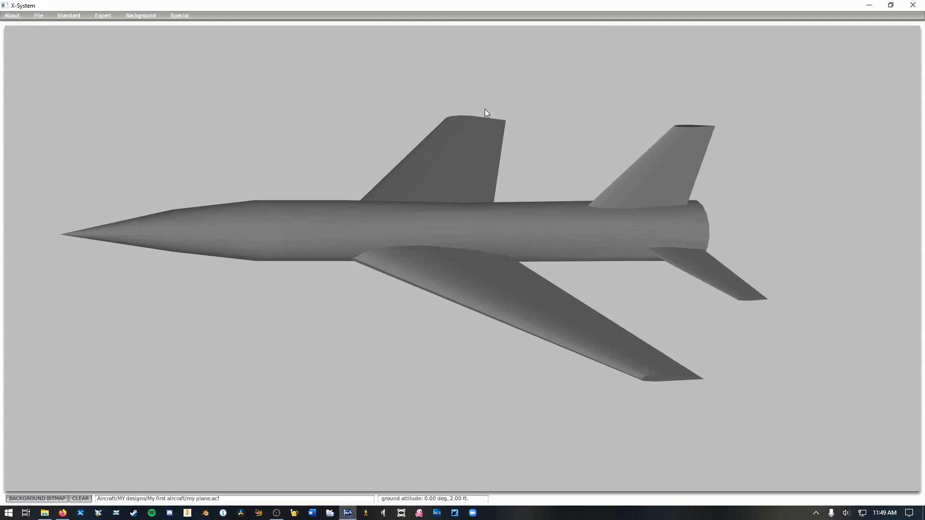
pyautogui.press('Right')
pyautogui.press('Down')
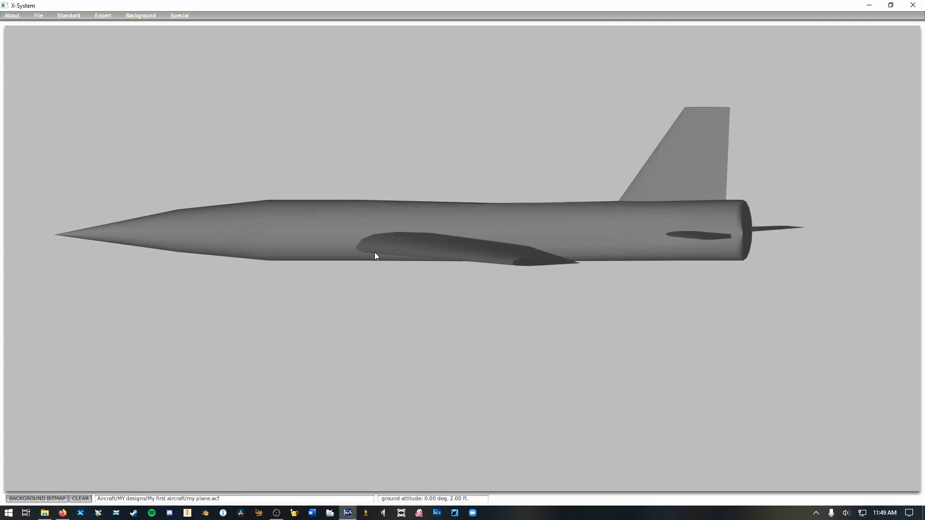
pyautogui.press('Down')
pyautogui.press('Right')
pyautogui.press('Right')
pyautogui.press('Up')
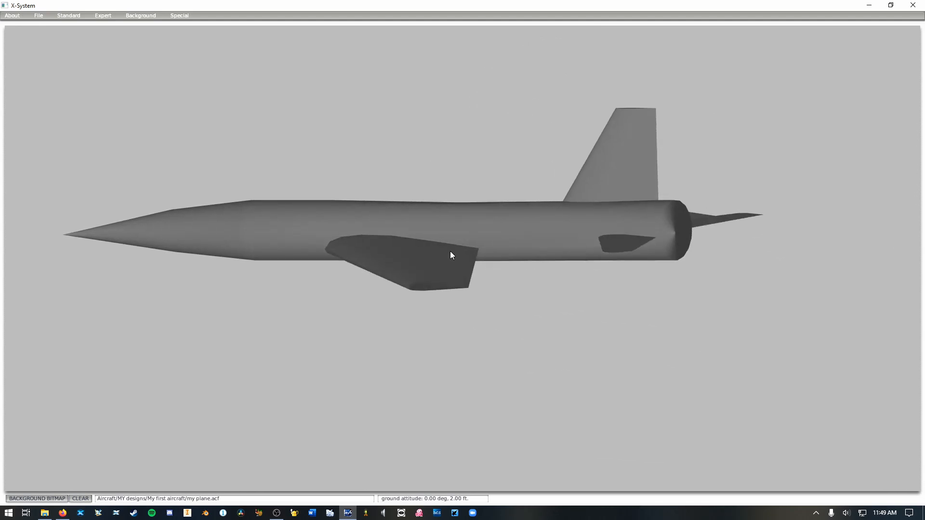
pyautogui.press('Up')
pyautogui.press('Left')
pyautogui.press('Left')
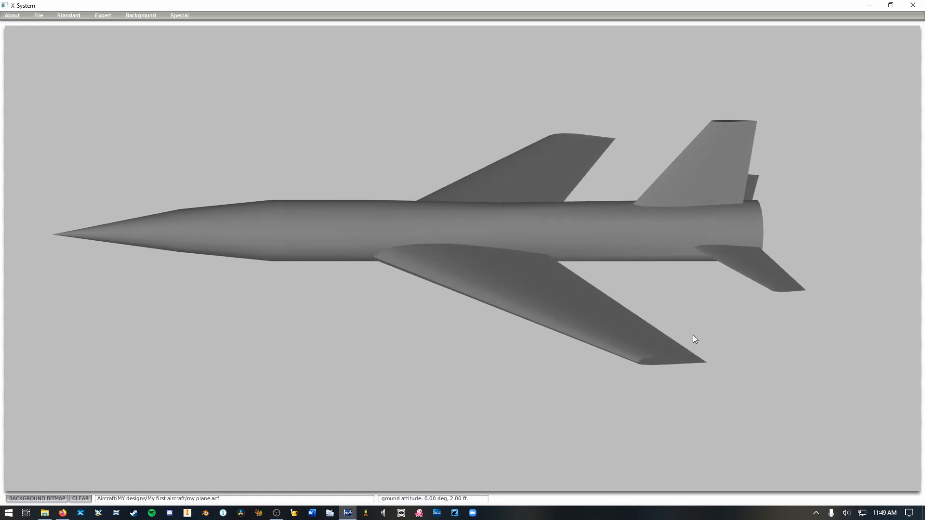
# - Examine the aircraft's wings and stabilizers in wireframe from above and from the side, returning to the shaded display
pyautogui.press('space')
pyautogui.press('Up')
pyautogui.press('Up')
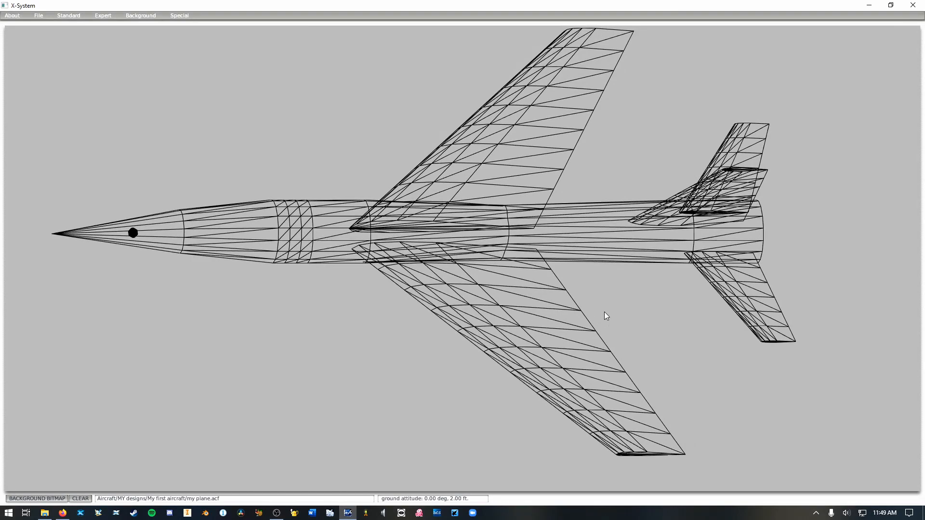
pyautogui.press('Down')
pyautogui.press('Down')
pyautogui.press('Down')
pyautogui.press('Down')
pyautogui.press('Down')
pyautogui.press('Down')
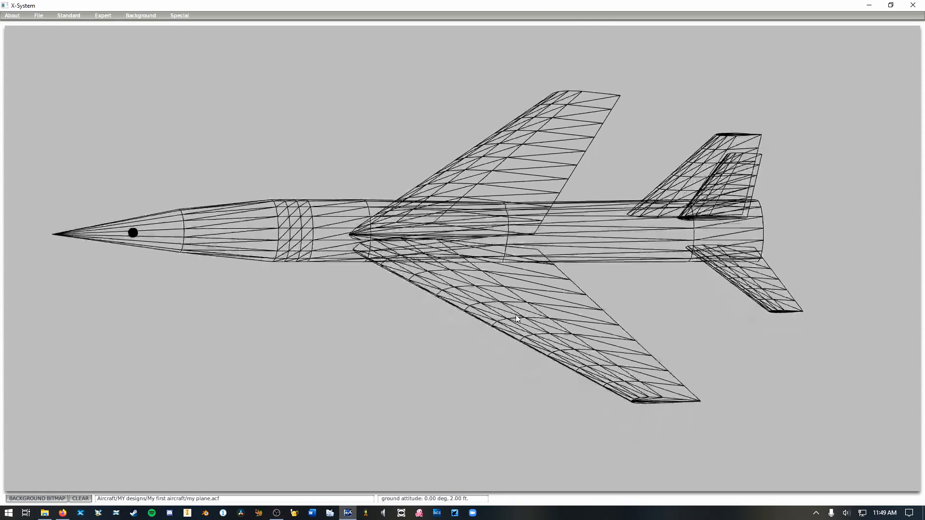
pyautogui.press('Down')
pyautogui.press('Down')
pyautogui.press('Down')
pyautogui.press('Down')
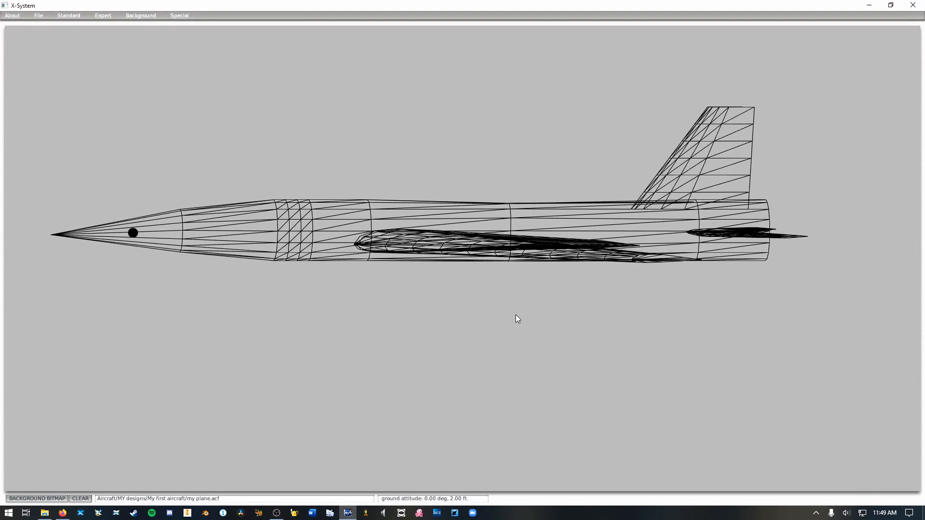
pyautogui.press('Down')
pyautogui.press('Down')
pyautogui.press('Down')
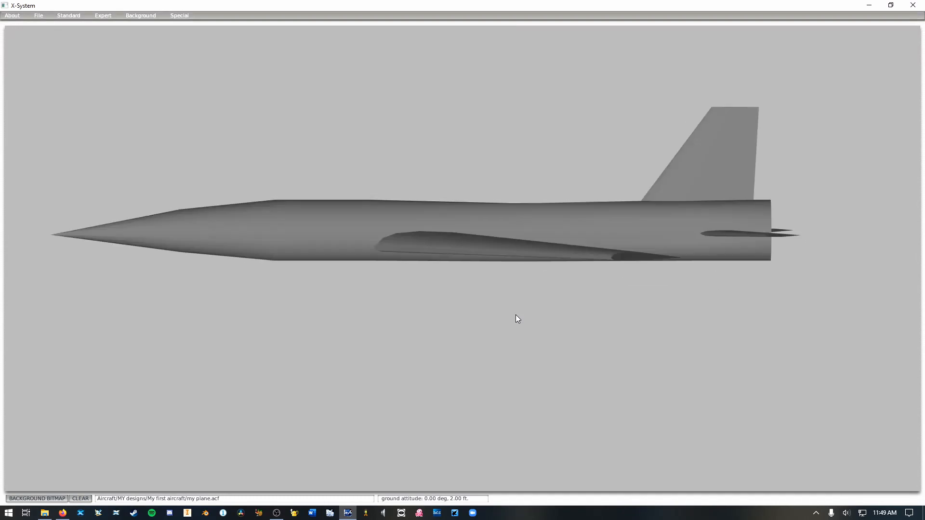
# - Examine the aircraft's side profile in wireframe and shaded display, turning it to check the wings from the front
pyautogui.press('Down')
pyautogui.press('Down')
pyautogui.press('Down')
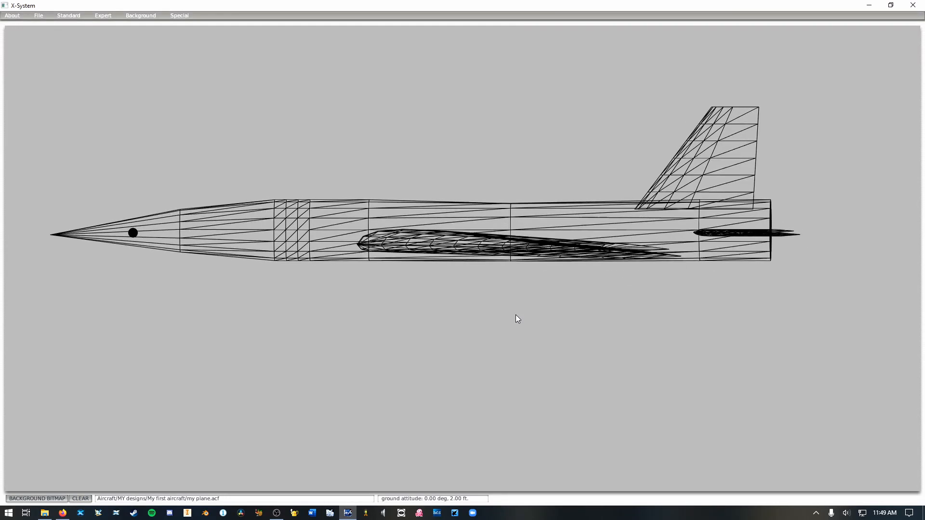
pyautogui.press('Down')
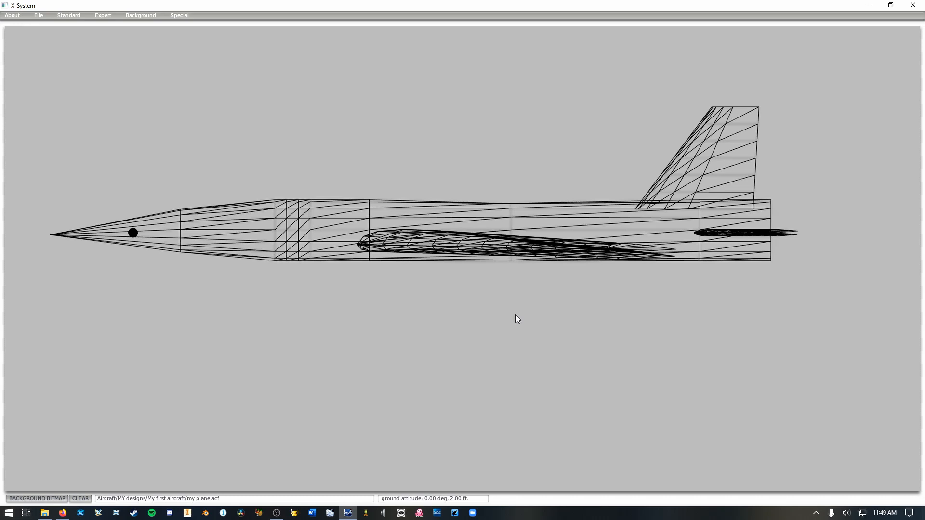
pyautogui.press('Down')
pyautogui.press('Down')
pyautogui.press('Down')
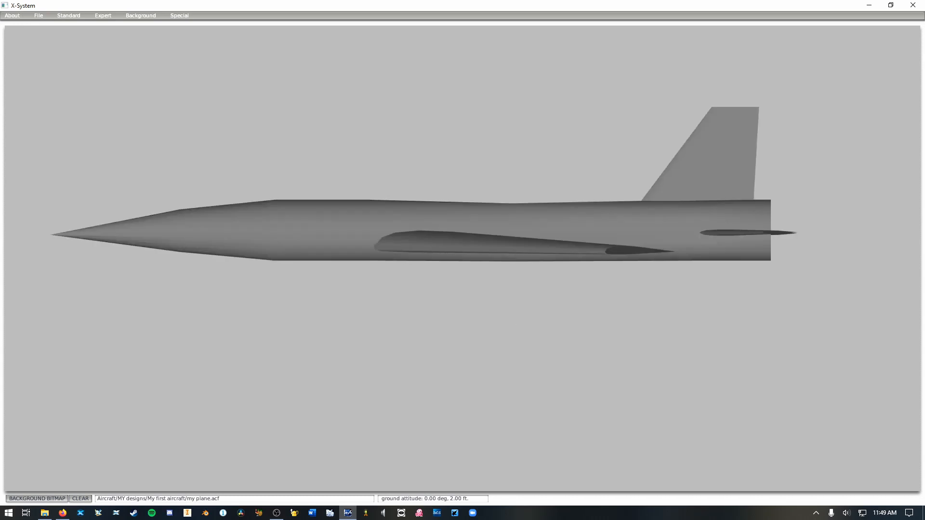
pyautogui.press('Right')
pyautogui.press('Left')
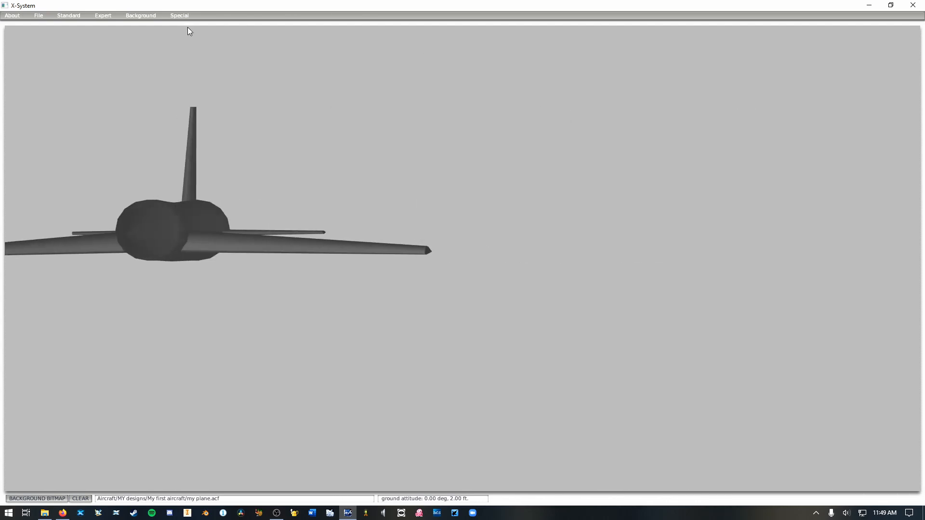
pyautogui.press('Left')
pyautogui.press('Left')
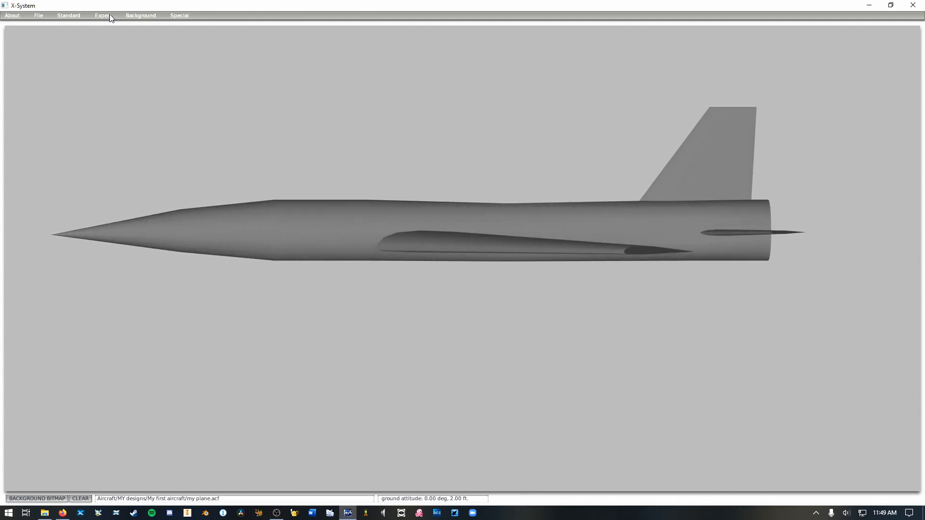
# - Open the expert airfoil settings and look through the propeller, wing, miscellaneous wing and pylon pages
pyautogui.click(109, 18)
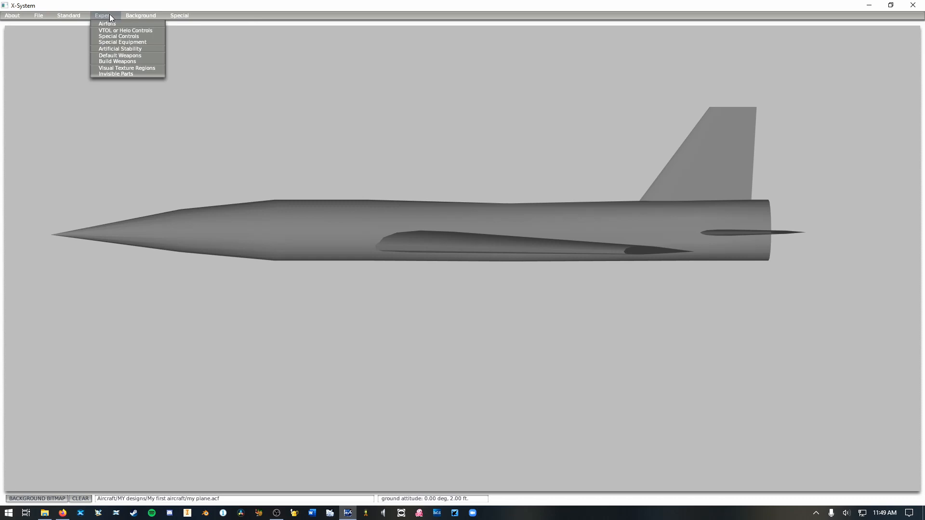
pyautogui.click(107, 25)
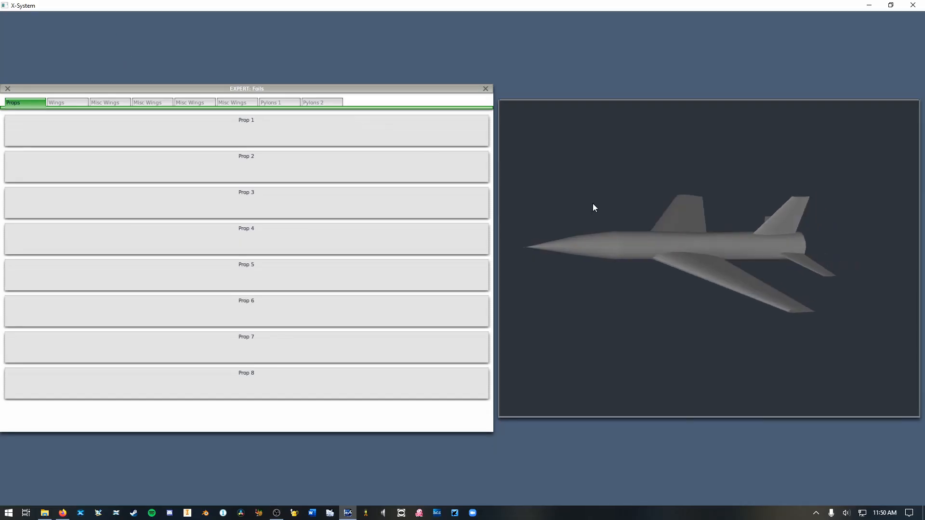
pyautogui.click(65, 103)
pyautogui.click(111, 103)
pyautogui.click(152, 102)
pyautogui.click(195, 102)
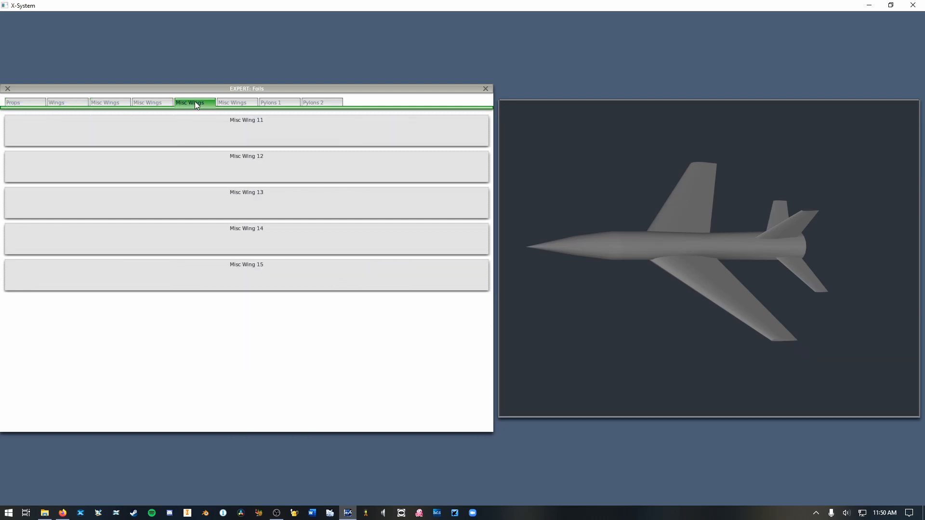
pyautogui.click(264, 101)
pyautogui.click(242, 102)
pyautogui.click(152, 102)
pyautogui.click(110, 102)
pyautogui.click(180, 102)
pyautogui.click(224, 101)
pyautogui.click(289, 100)
pyautogui.click(316, 102)
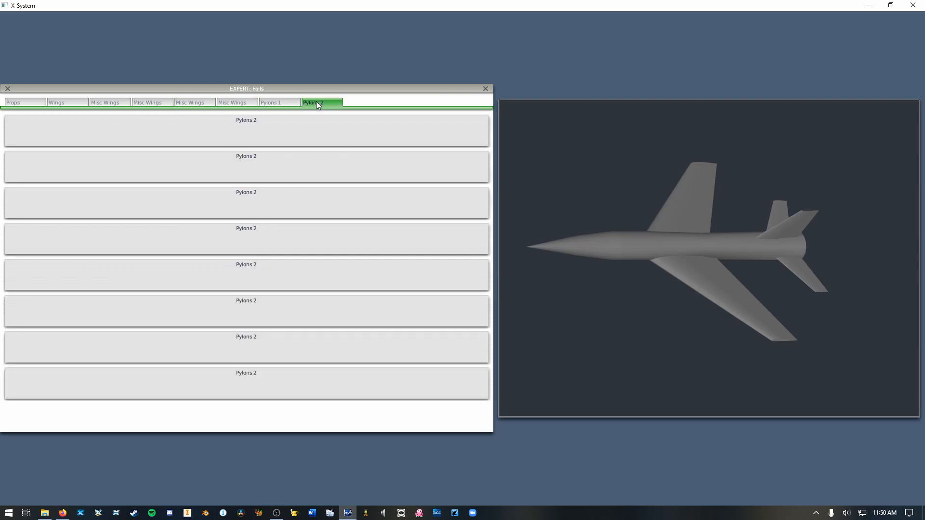
# - Review the first pylon set and Misc Wings 1 to 15, returning to the airfoils of the main wings and stabilizers
pyautogui.click(276, 102)
pyautogui.click(94, 104)
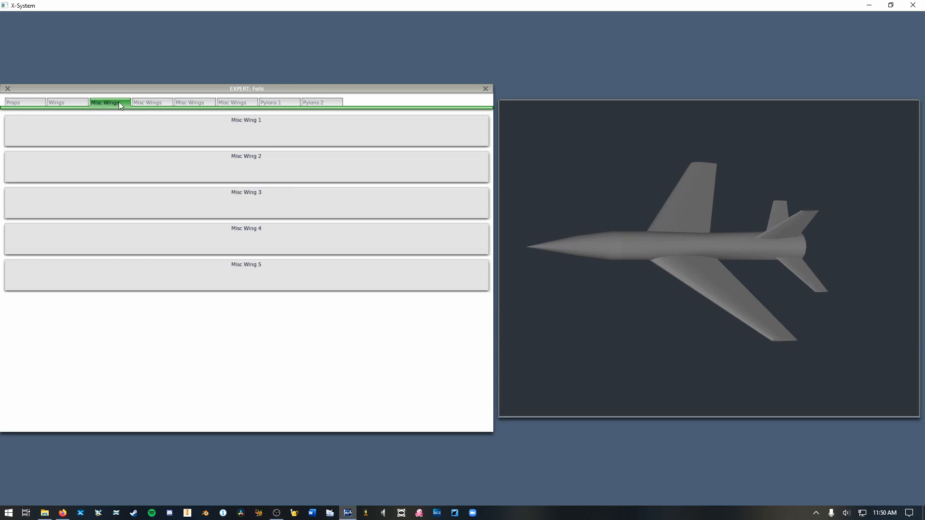
pyautogui.click(152, 102)
pyautogui.click(192, 102)
pyautogui.click(152, 102)
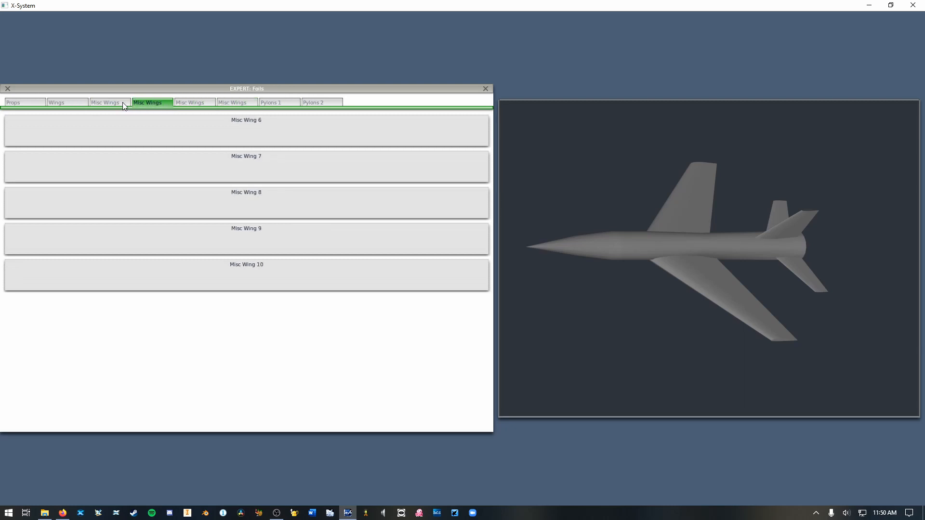
pyautogui.click(118, 104)
pyautogui.click(75, 104)
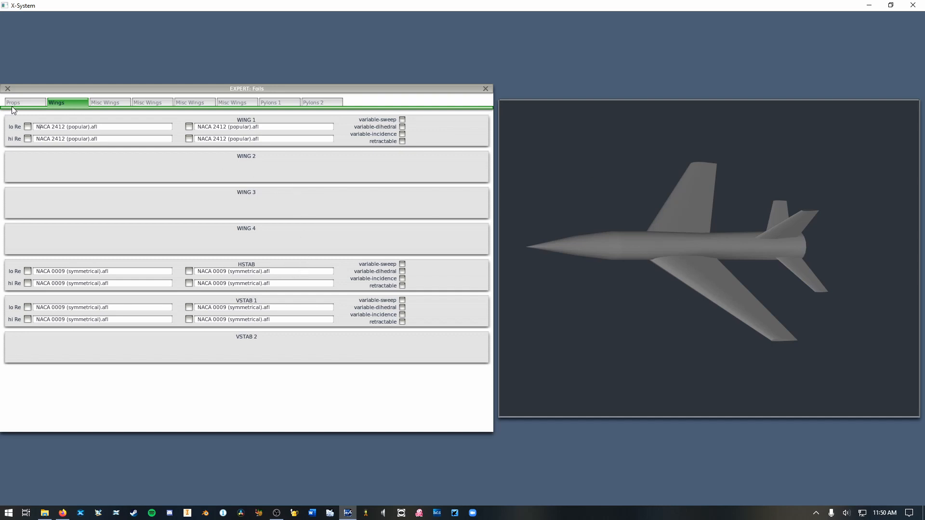
pyautogui.click(27, 128)
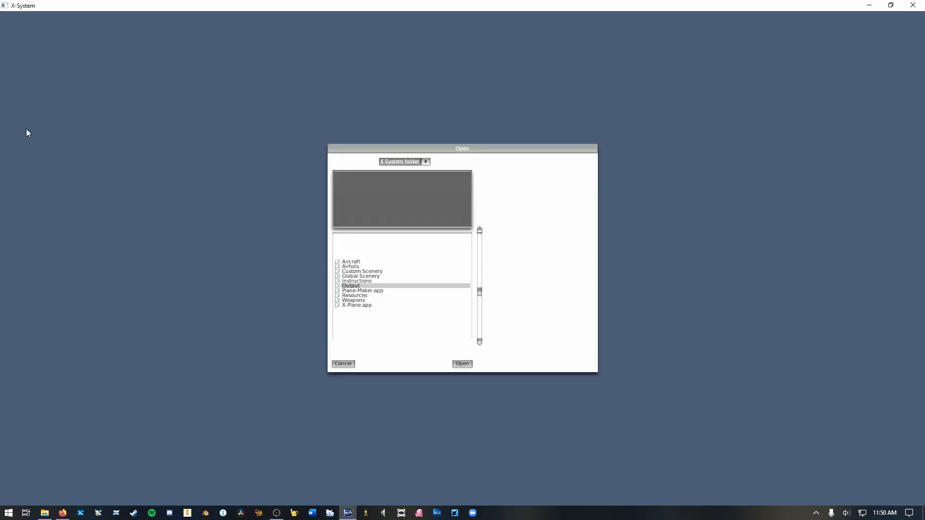
pyautogui.click(342, 364)
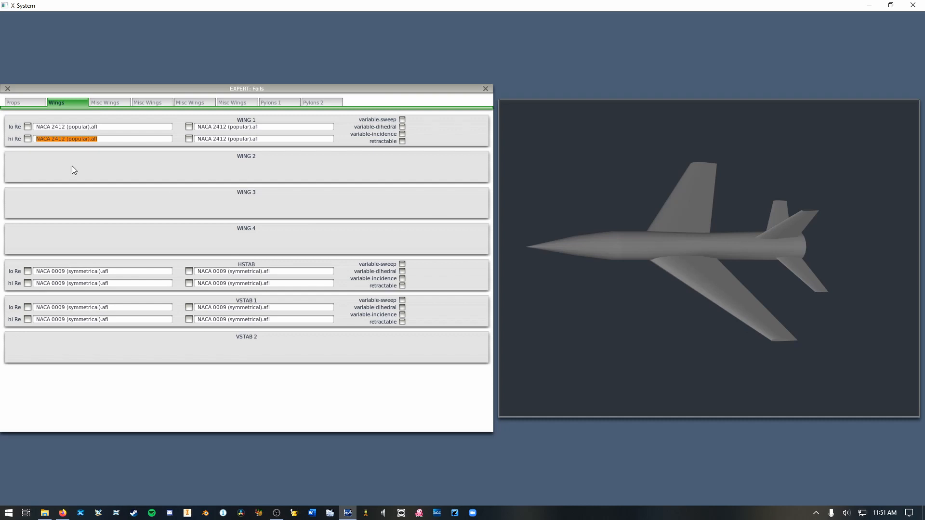
pyautogui.click(27, 126)
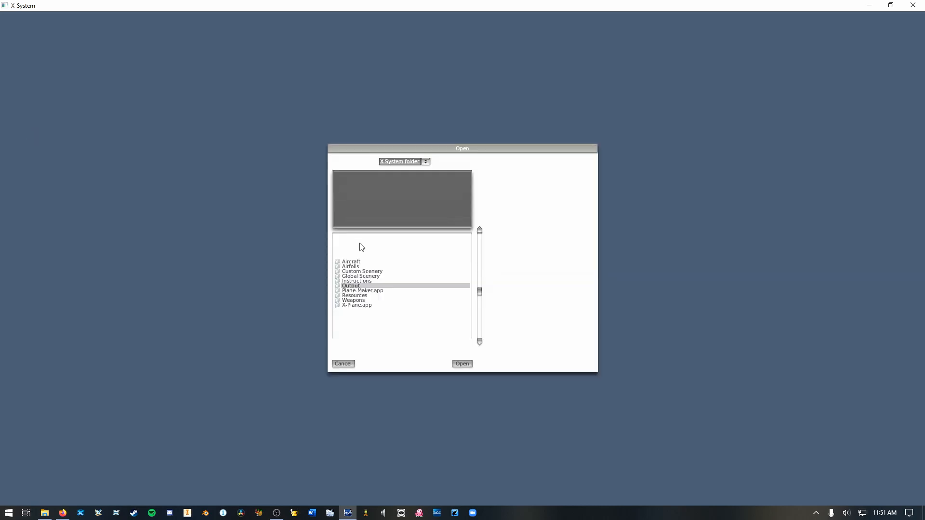
pyautogui.click(344, 364)
# - Set Wing 1's first lo Re airfoil to Flat Plate (very thin).afl from the Airfoils folder
pyautogui.click(28, 127)
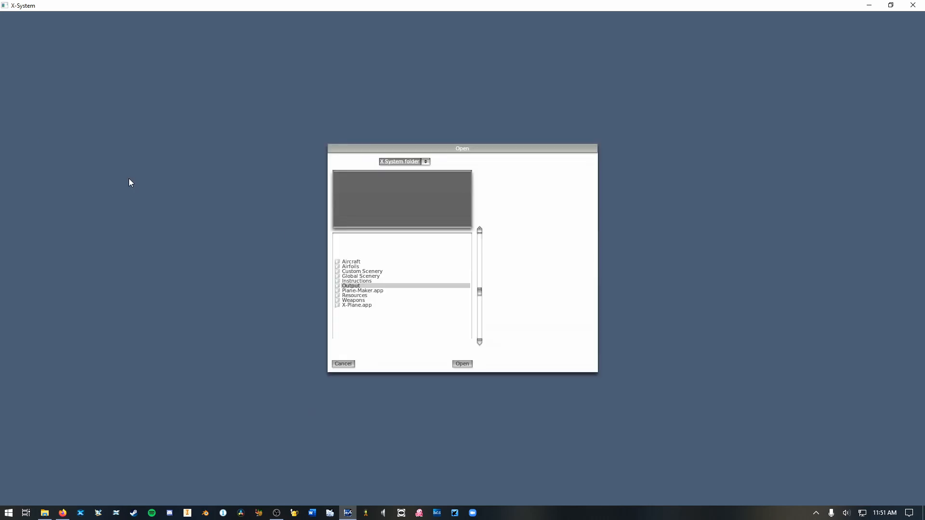
pyautogui.click(359, 267)
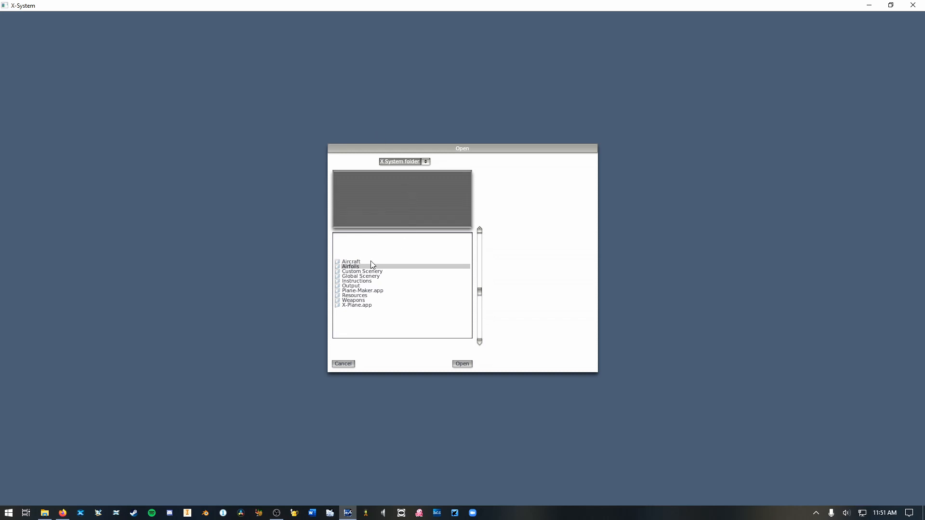
pyautogui.doubleClick(357, 267)
pyautogui.scroll(-2, 392, 263)
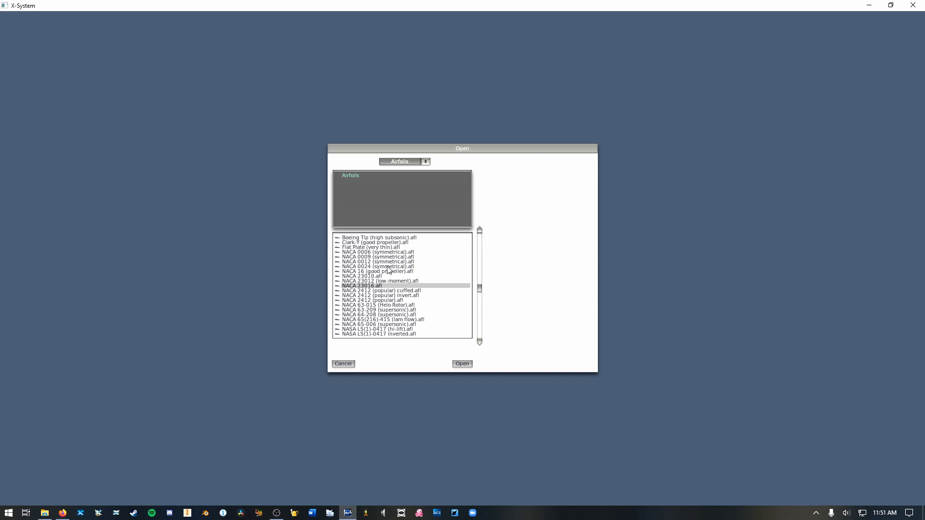
pyautogui.scroll(-2, 373, 260)
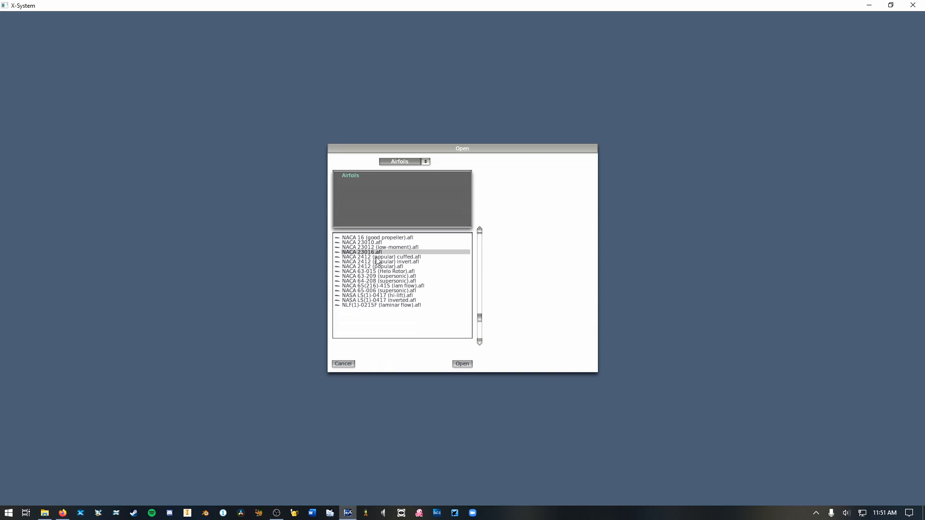
pyautogui.scroll(3, 374, 270)
pyautogui.click(376, 252)
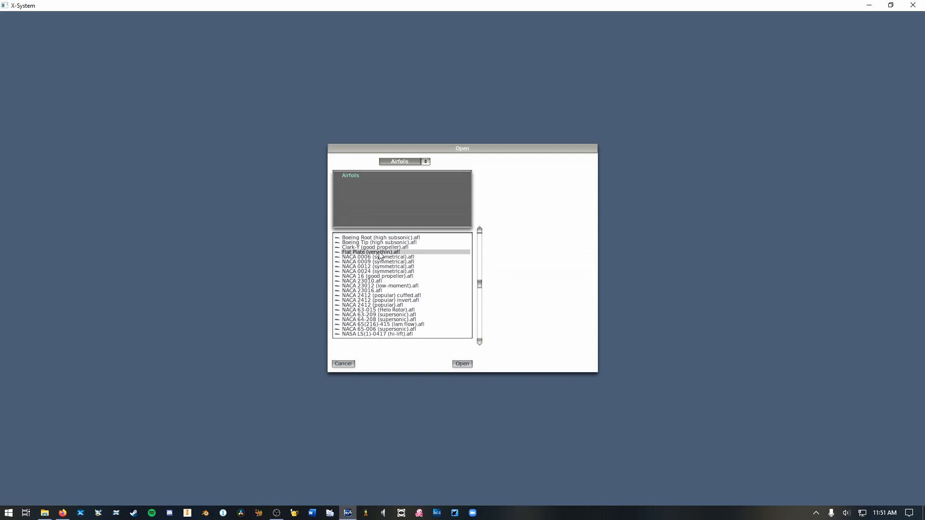
pyautogui.press('Return')
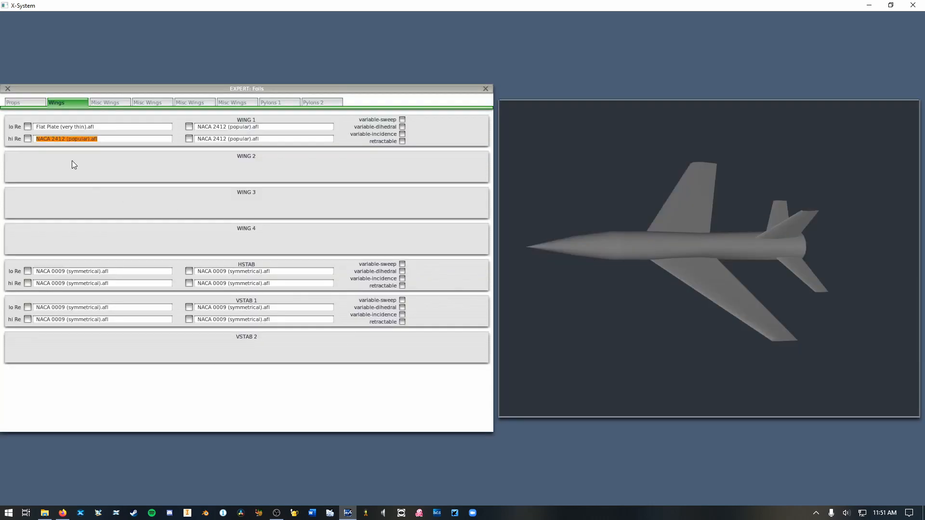
# - Assign Flat Plate (very thin).afl to Wing 1's first hi Re and second lo Re airfoils
pyautogui.click(28, 135)
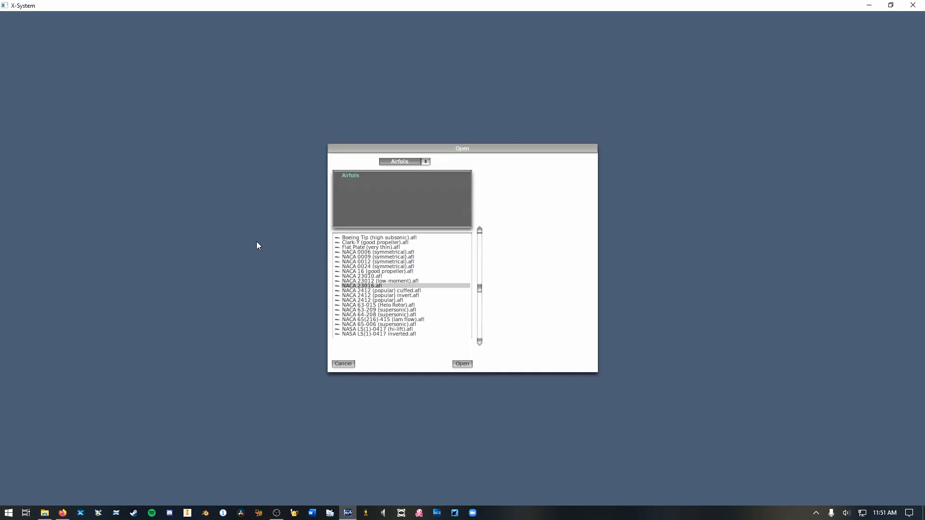
pyautogui.click(360, 247)
pyautogui.press('Return')
pyautogui.click(190, 127)
pyautogui.click(359, 248)
pyautogui.press('Return')
# - Set Wing 1's second hi Re airfoil to NACA 63-209 (supersonic).afl
pyautogui.click(188, 139)
pyautogui.scroll(2, 419, 270)
pyautogui.moveTo(479, 263); pyautogui.dragTo(479, 301)
pyautogui.click(384, 295)
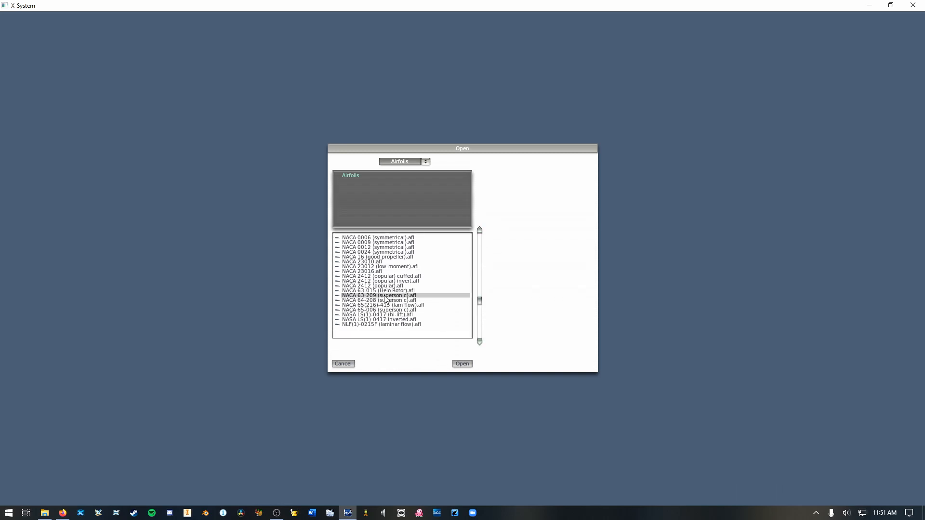
pyautogui.press('Return')
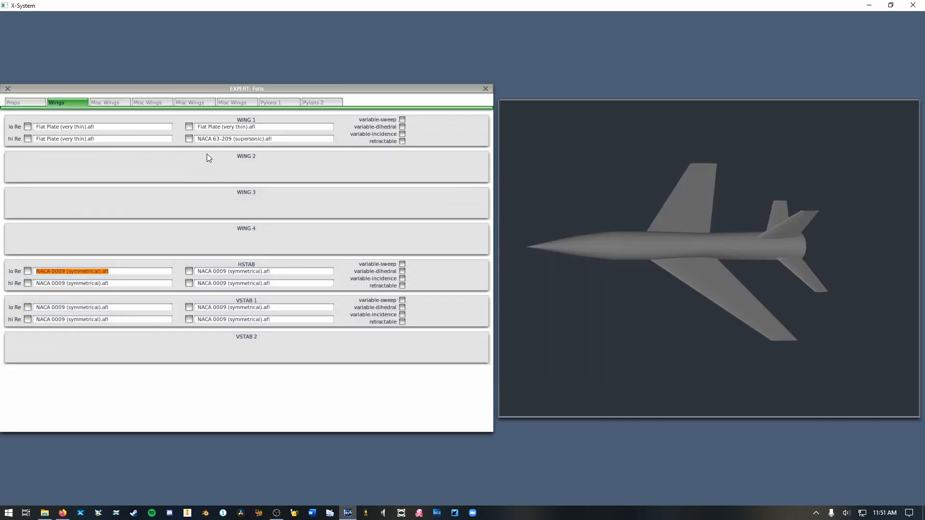
pyautogui.click(189, 137)
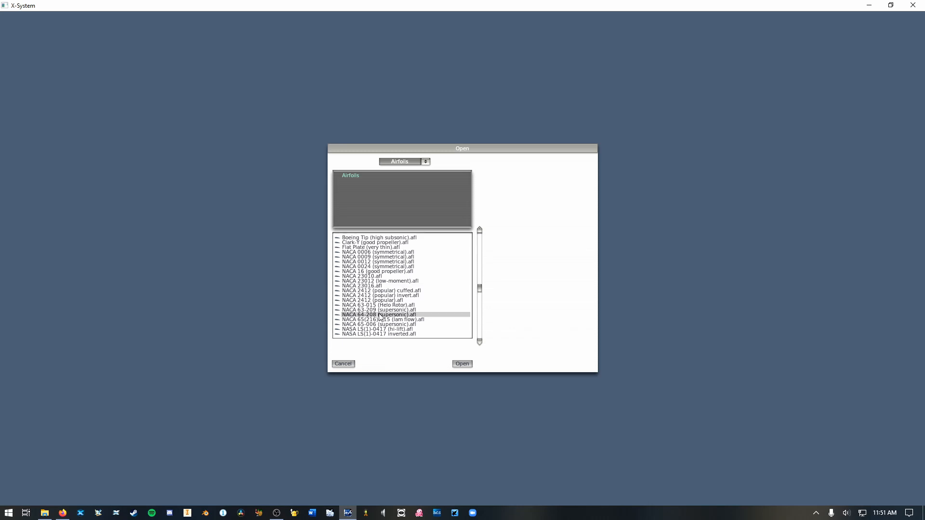
pyautogui.scroll(1, 380, 313)
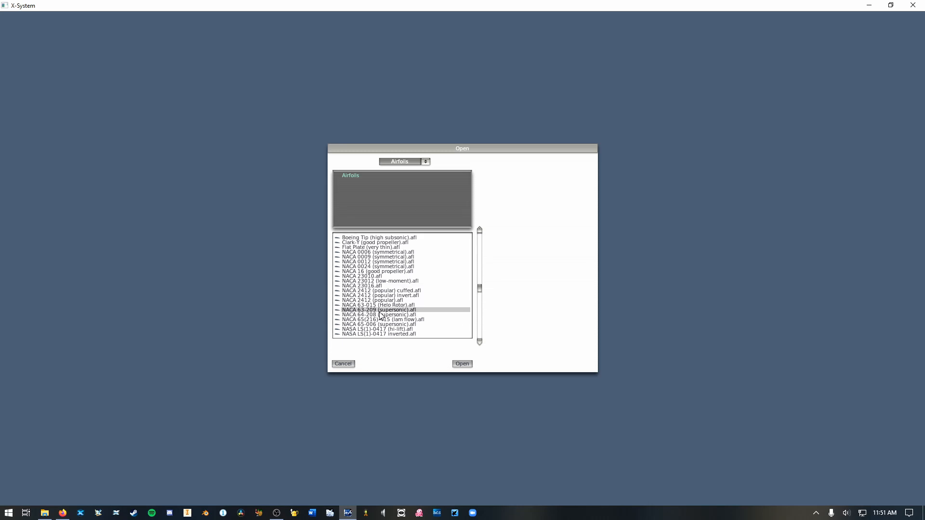
pyautogui.doubleClick(379, 313)
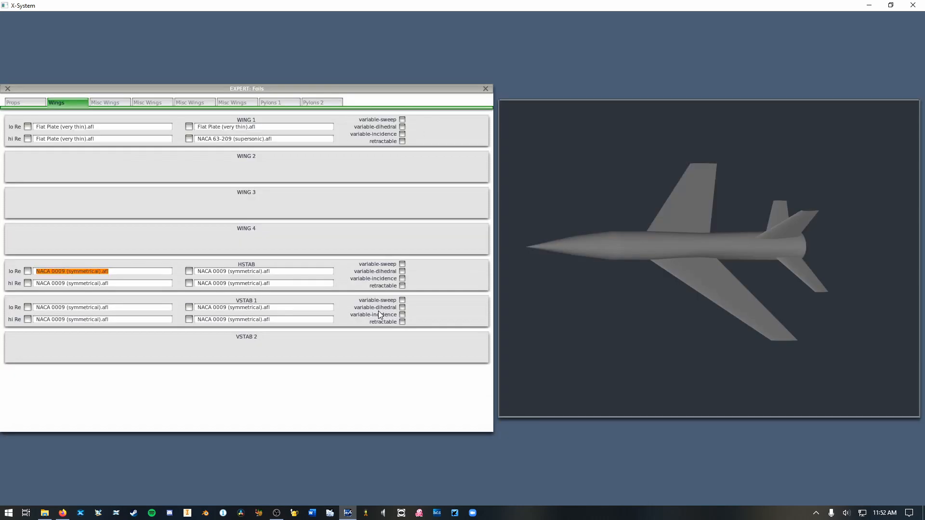
# - Look through the available airfoils and set Wing 1's second hi Re airfoil to Boeing Root (high subsonic).afl
pyautogui.click(190, 138)
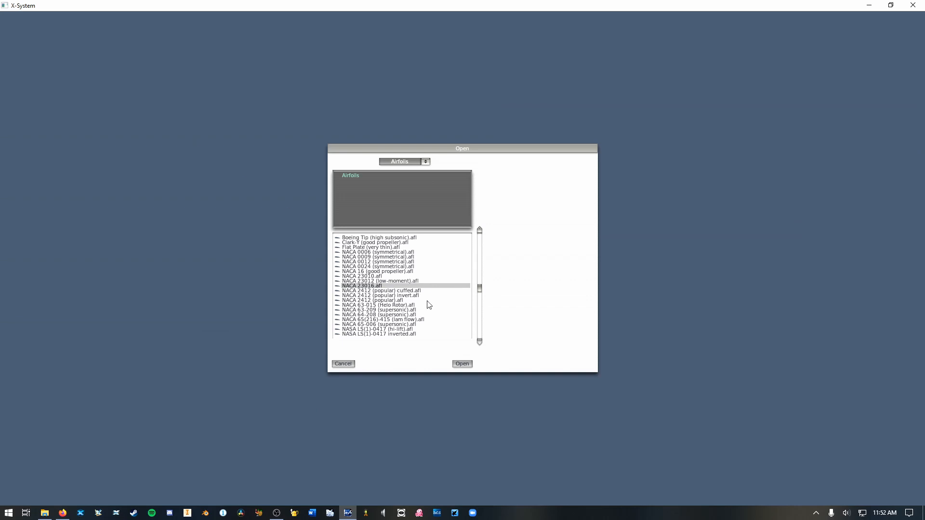
pyautogui.click(391, 309)
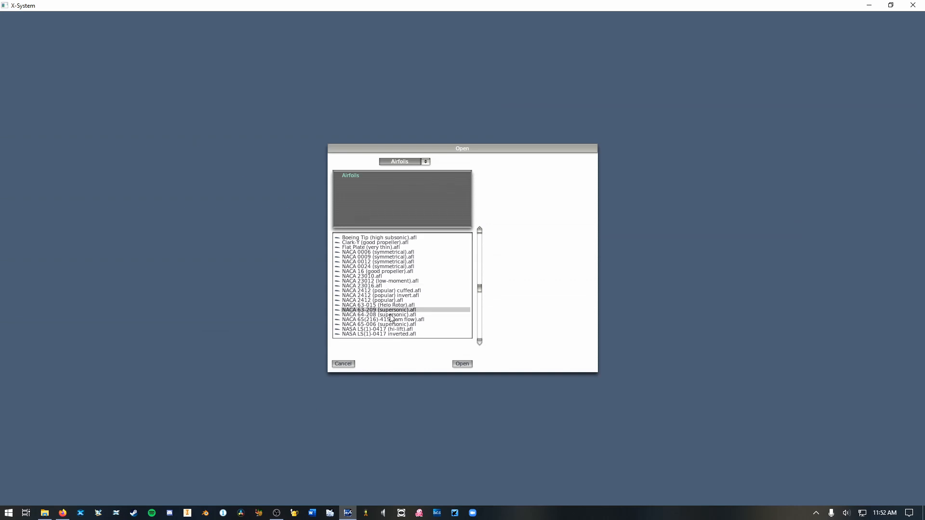
pyautogui.click(390, 315)
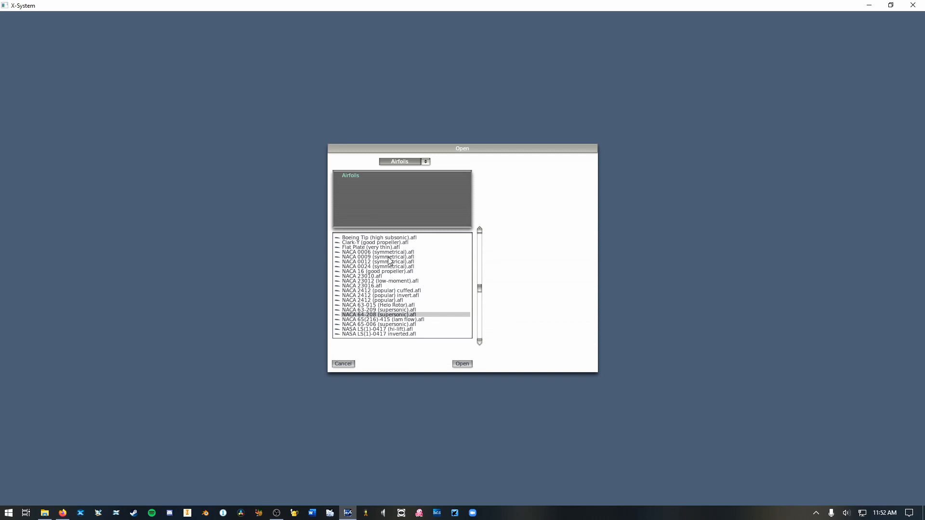
pyautogui.scroll(-4, 390, 285)
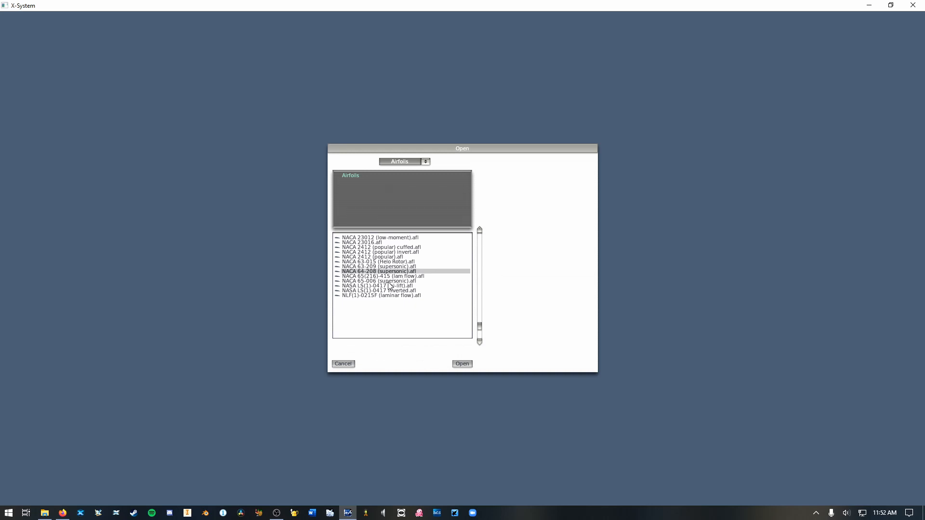
pyautogui.click(389, 286)
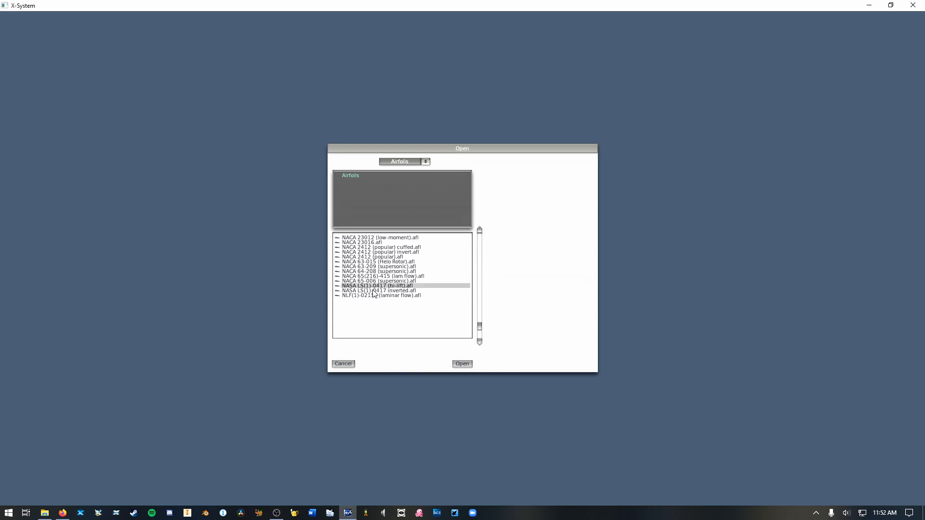
pyautogui.click(373, 291)
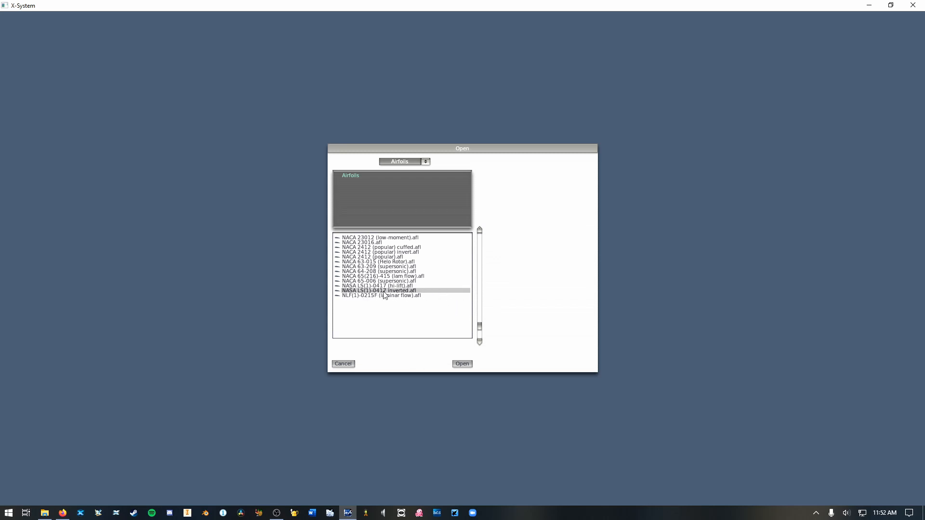
pyautogui.scroll(5, 424, 293)
pyautogui.scroll(2, 424, 293)
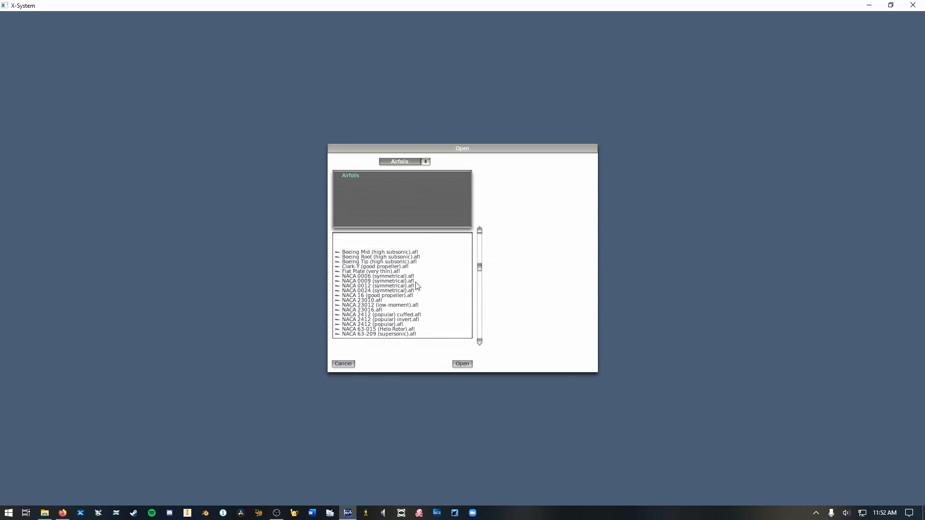
pyautogui.click(391, 272)
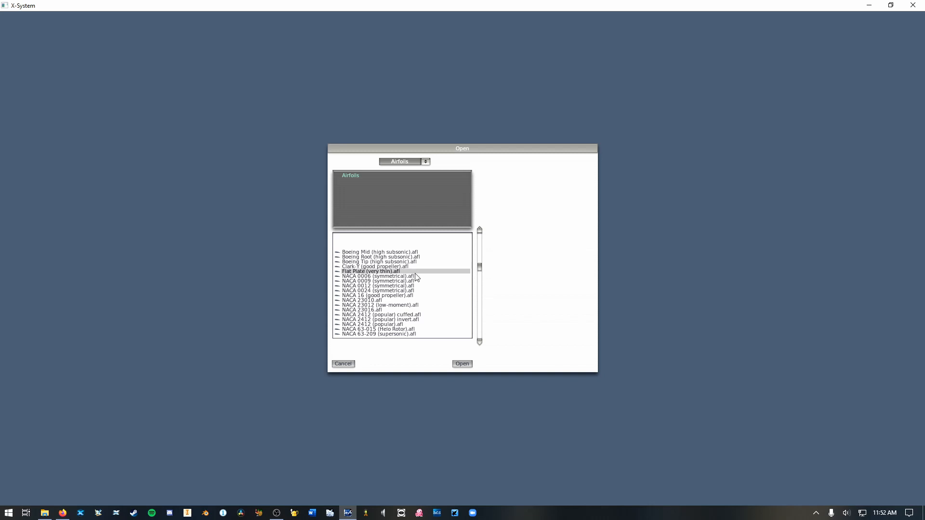
pyautogui.doubleClick(379, 263)
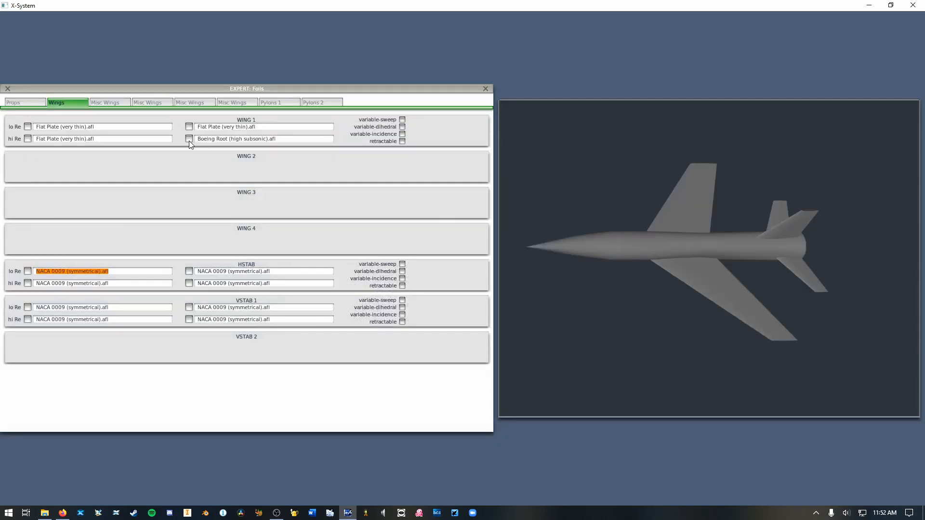
# - Set Wing 1's second hi Re airfoil to Flat Plate (very thin).afl and close the airfoil settings
pyautogui.click(188, 139)
pyautogui.scroll(-5, 378, 286)
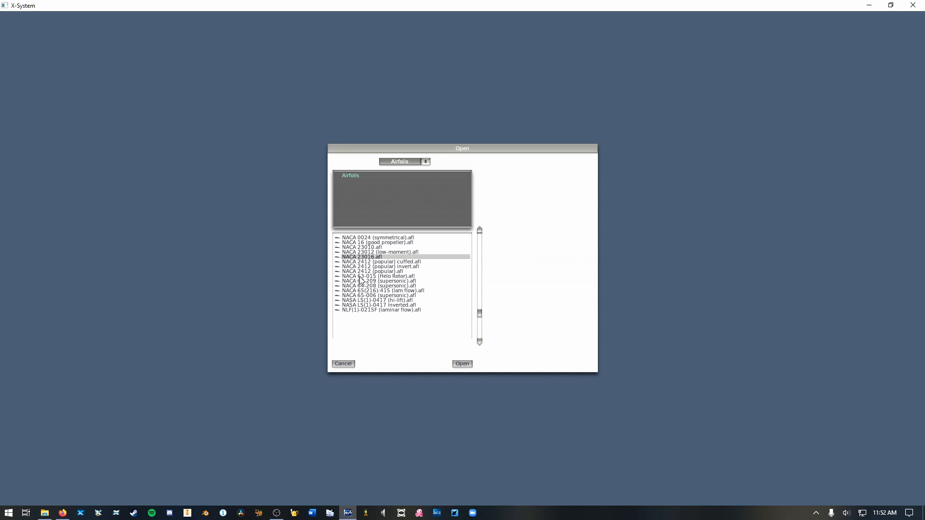
pyautogui.click(359, 277)
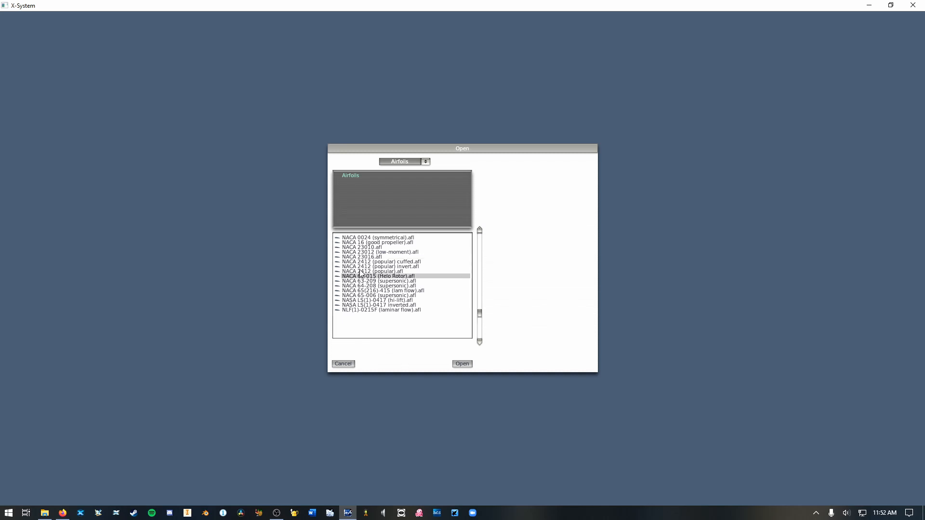
pyautogui.press('Up')
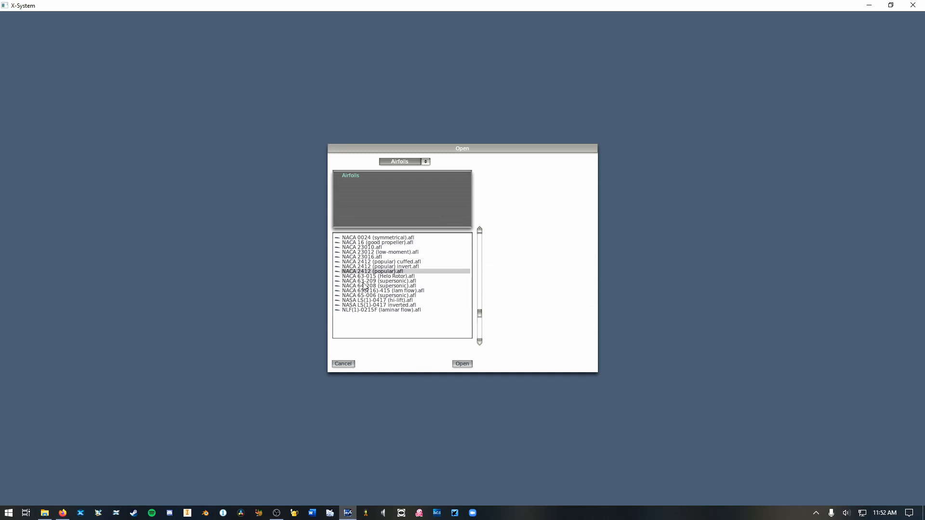
pyautogui.scroll(3, 366, 286)
pyautogui.click(365, 253)
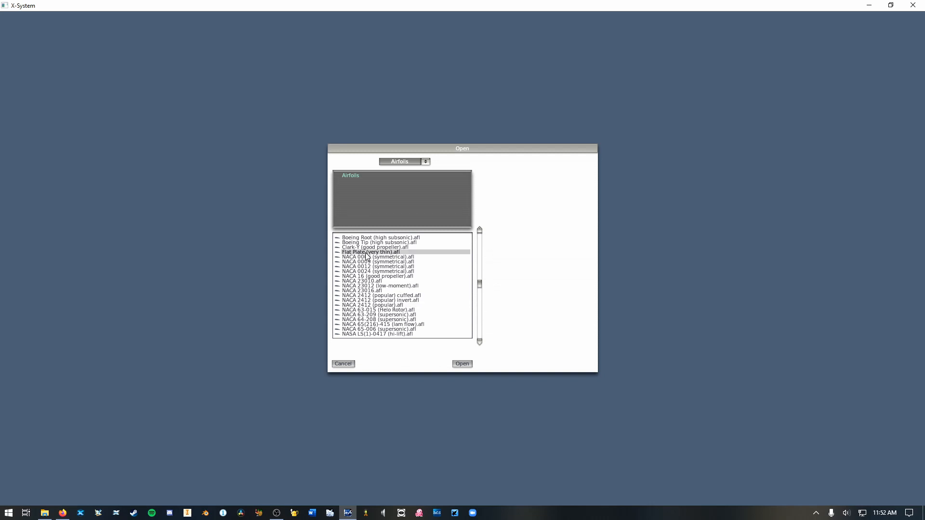
pyautogui.doubleClick(366, 252)
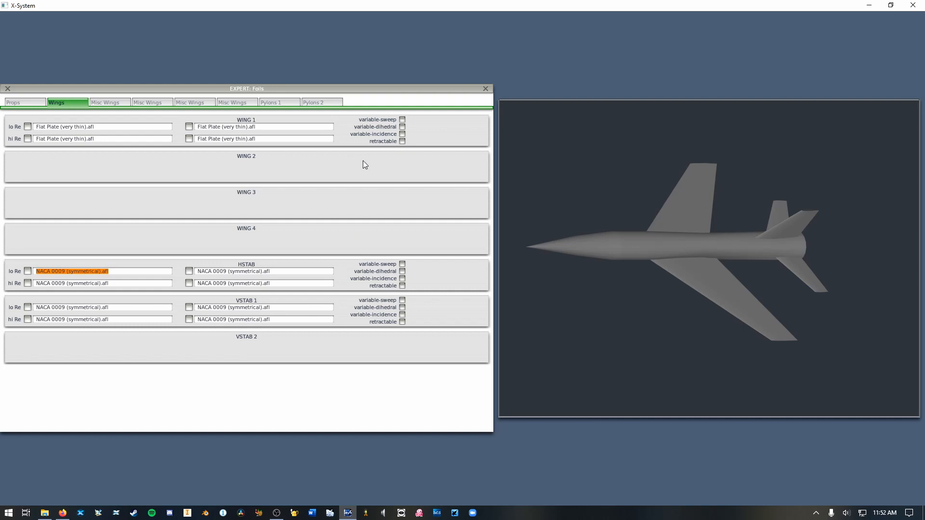
pyautogui.click(485, 89)
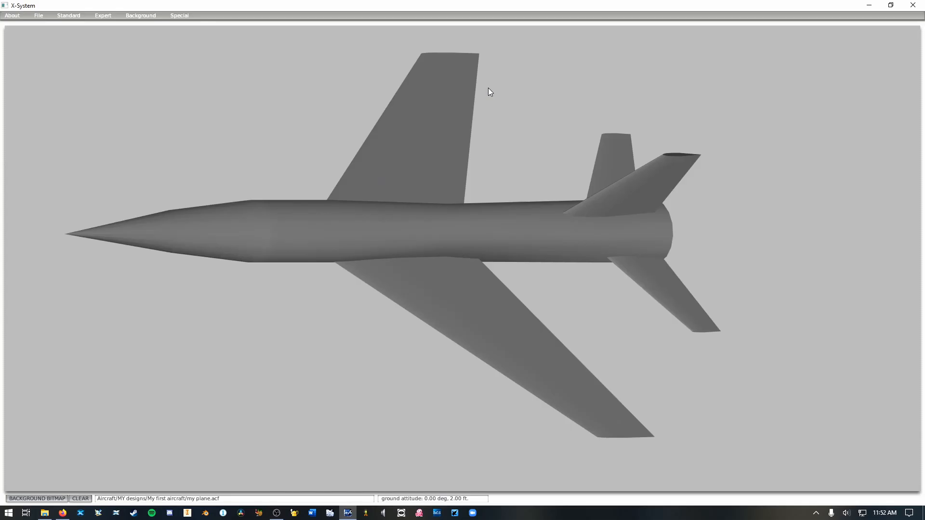
# - Examine the aircraft's wings and stabilizers in wireframe from several angles, then restore the shaded display
pyautogui.press('Down')
pyautogui.press('space')
pyautogui.press('Right')
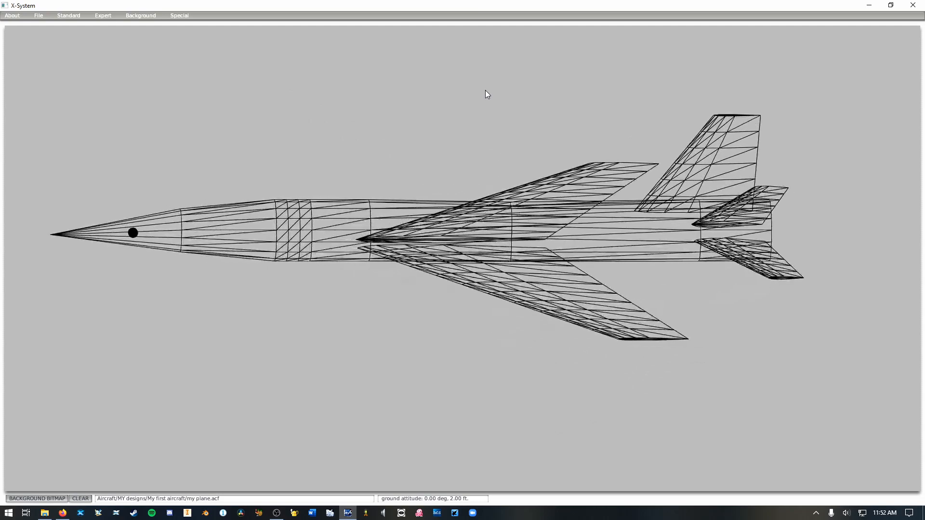
pyautogui.press('Up')
pyautogui.press('Up')
pyautogui.press('Left')
pyautogui.press('Right')
pyautogui.press('Left')
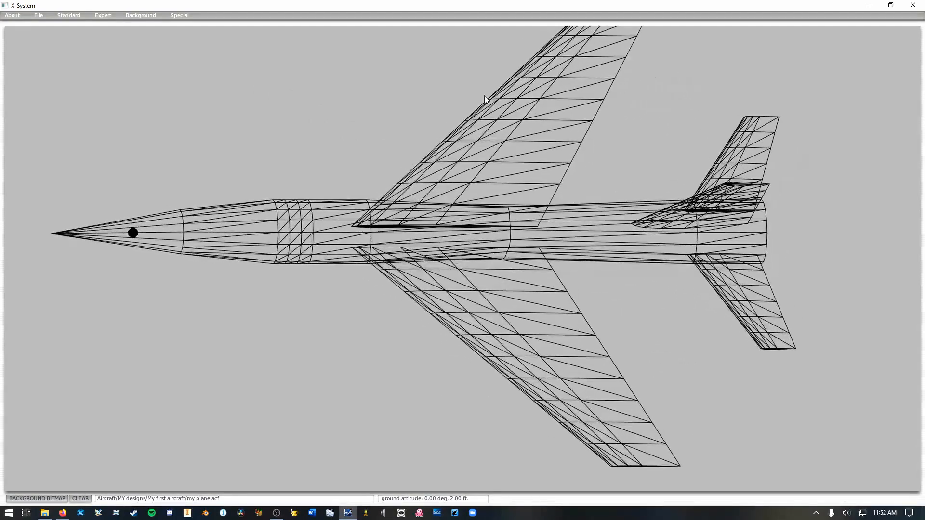
pyautogui.press('Down')
pyautogui.press('Down')
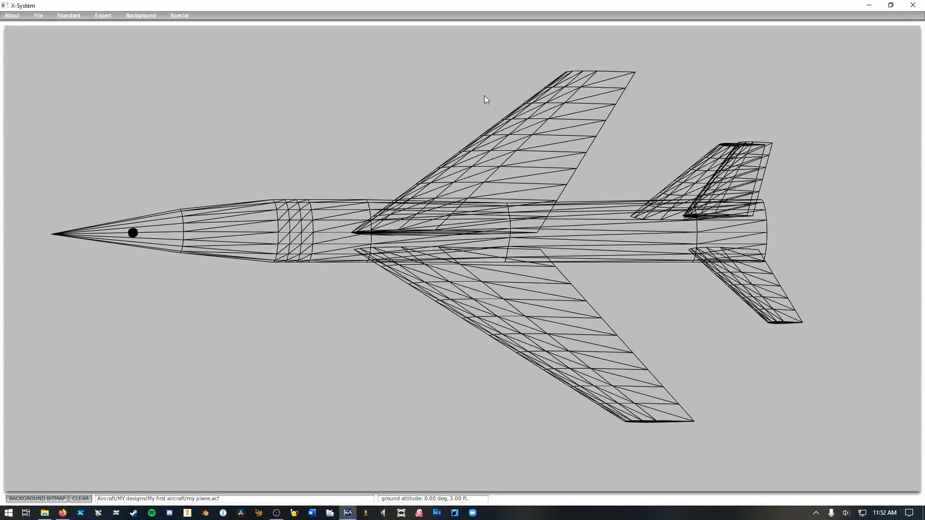
pyautogui.press('Down')
pyautogui.press('space')
# - Examine the shaded aircraft's fuselage, wings and tail surfaces from the side, front and above
pyautogui.press('Down')
pyautogui.press('Left')
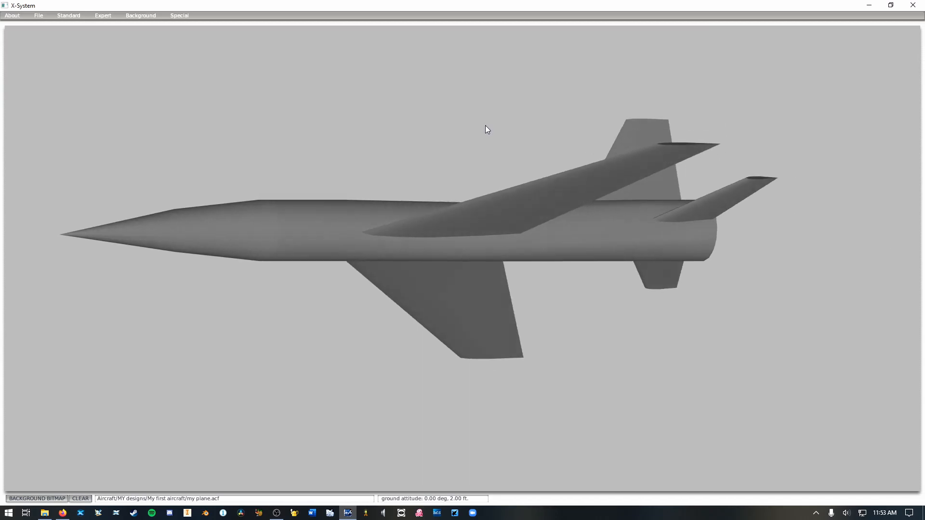
pyautogui.press('Up')
pyautogui.press('Up')
pyautogui.press('Right')
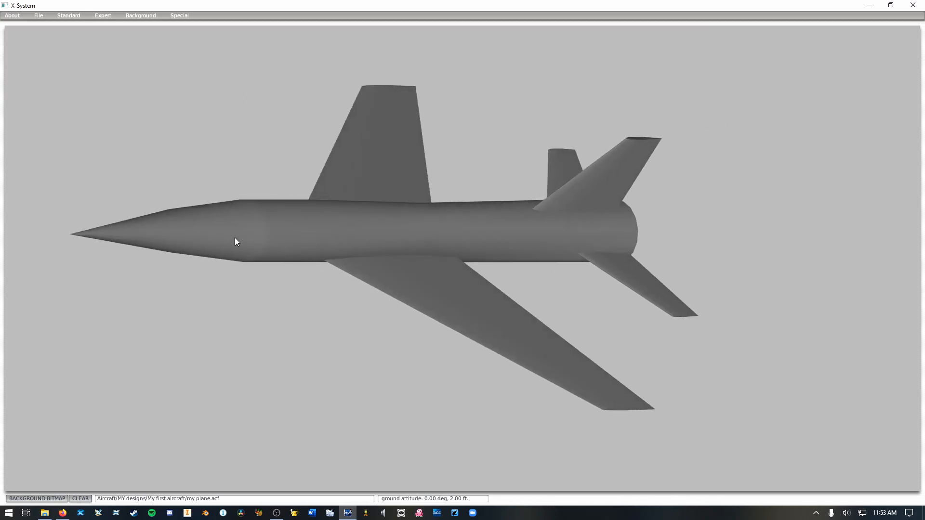
pyautogui.press('Right')
pyautogui.press('Down')
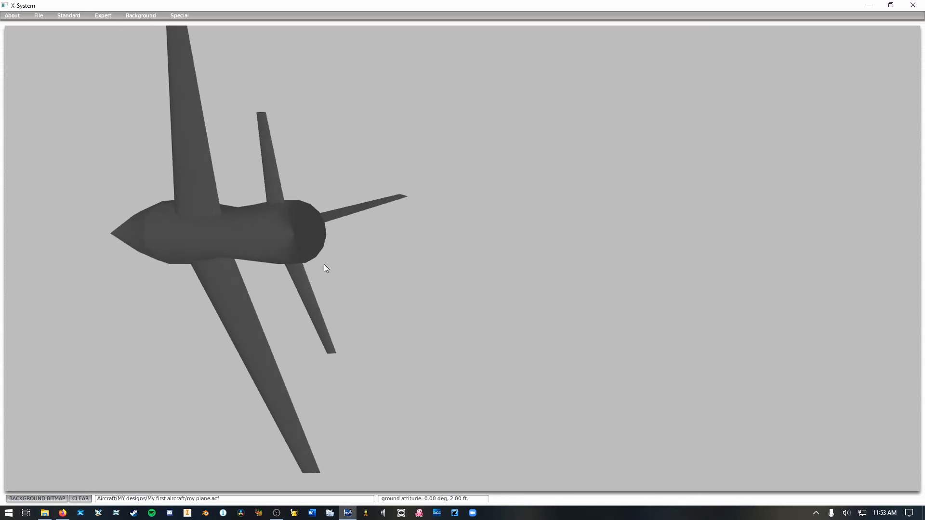
pyautogui.press('Left')
pyautogui.press('Left')
pyautogui.press('Up')
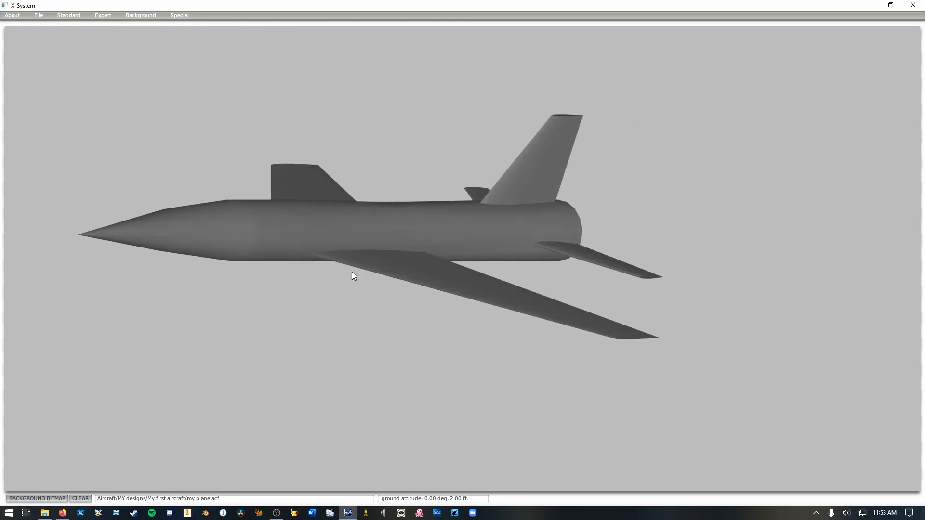
pyautogui.press('Left')
pyautogui.press('Up')
pyautogui.press('Right')
pyautogui.press('Up')
pyautogui.press('Left')
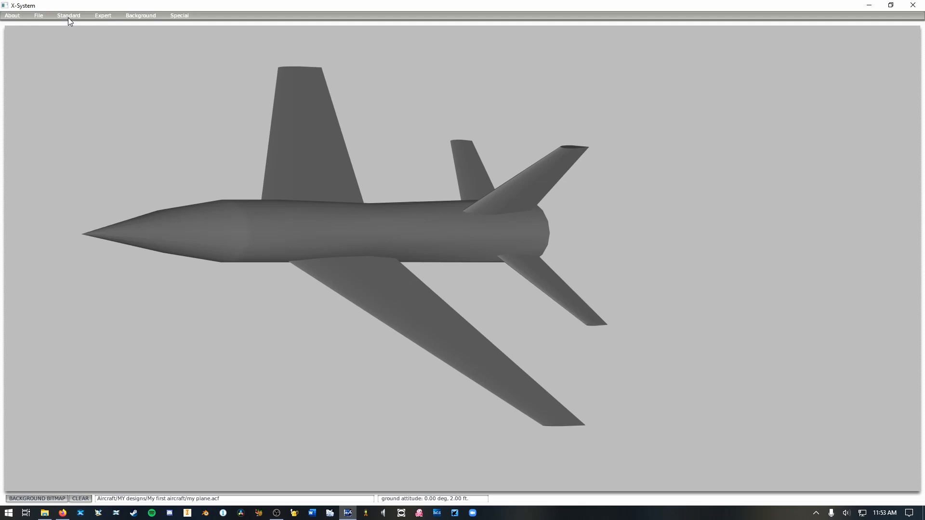
pyautogui.press('Right')
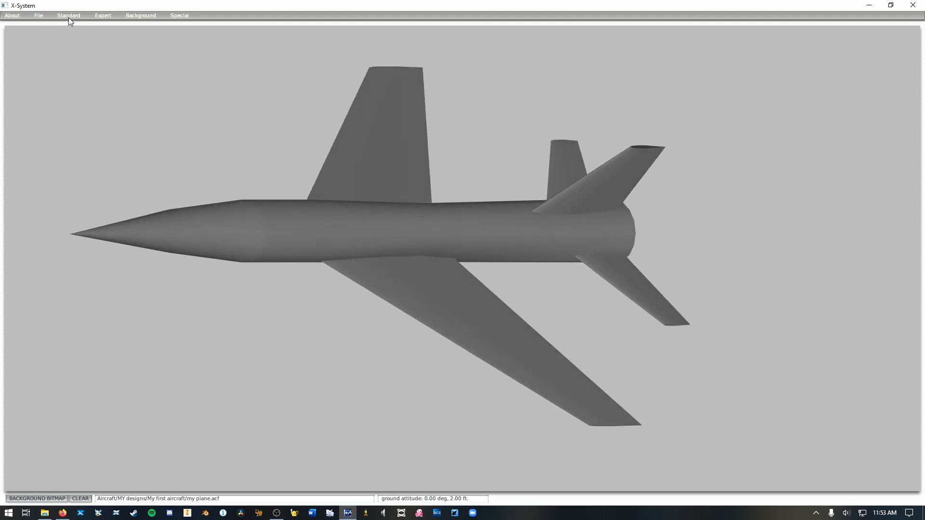
pyautogui.press('Down')
pyautogui.press('Left')
pyautogui.press('Left')
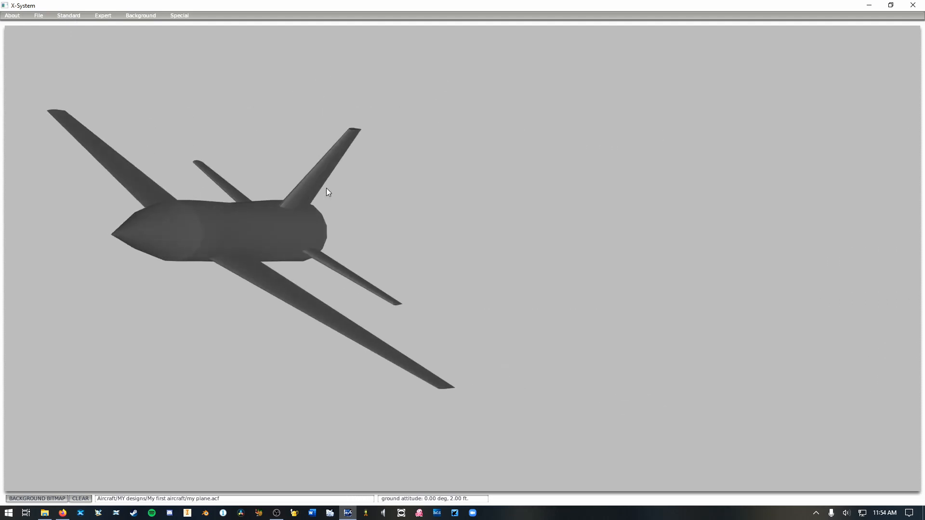
pyautogui.press('Right')
pyautogui.press('Up')
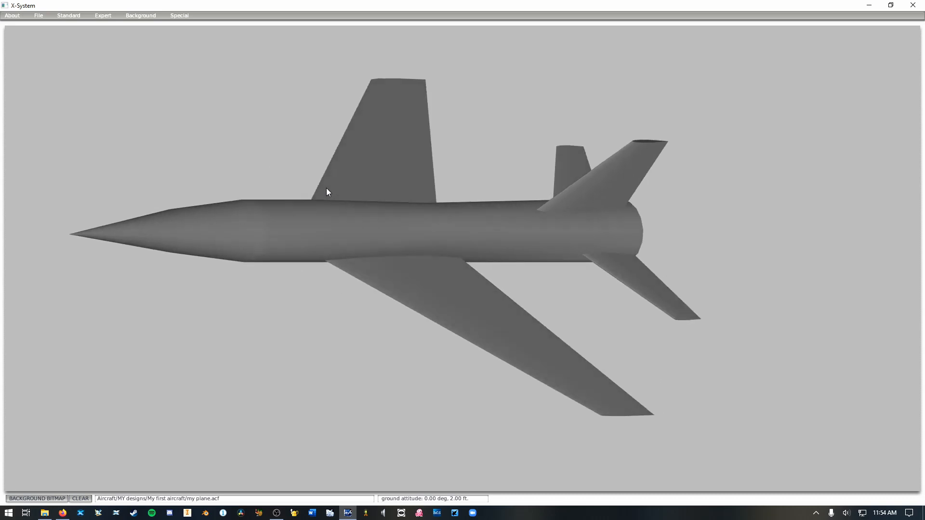
pyautogui.press('Down')
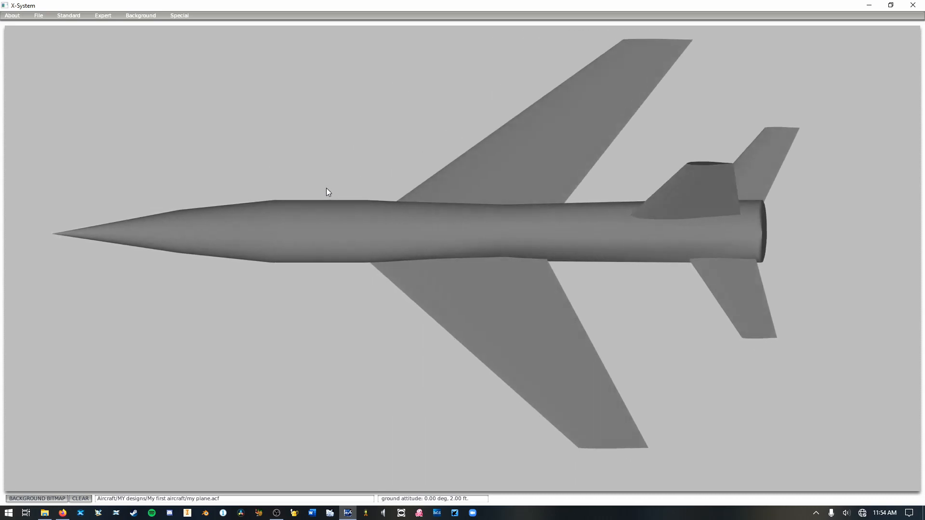
pyautogui.press('Up')
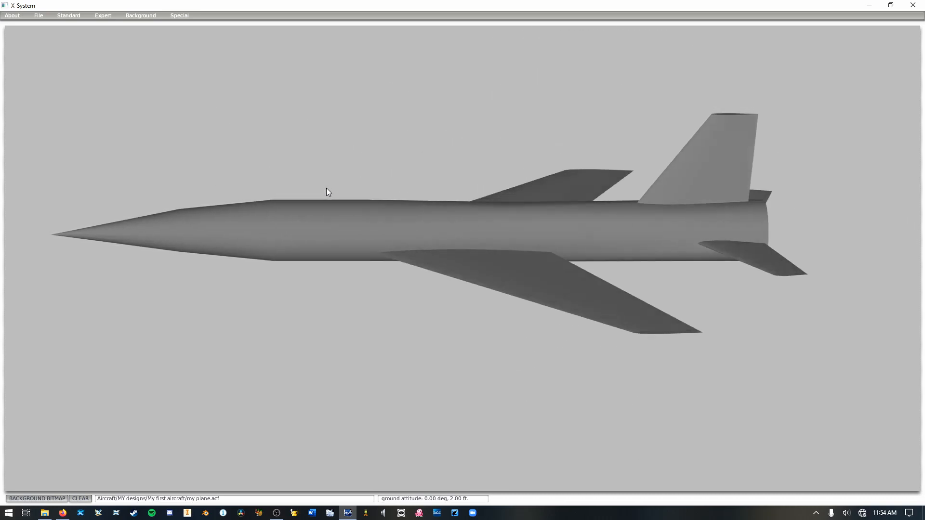
pyautogui.press('Down')
pyautogui.press('Down')
pyautogui.press('Right')
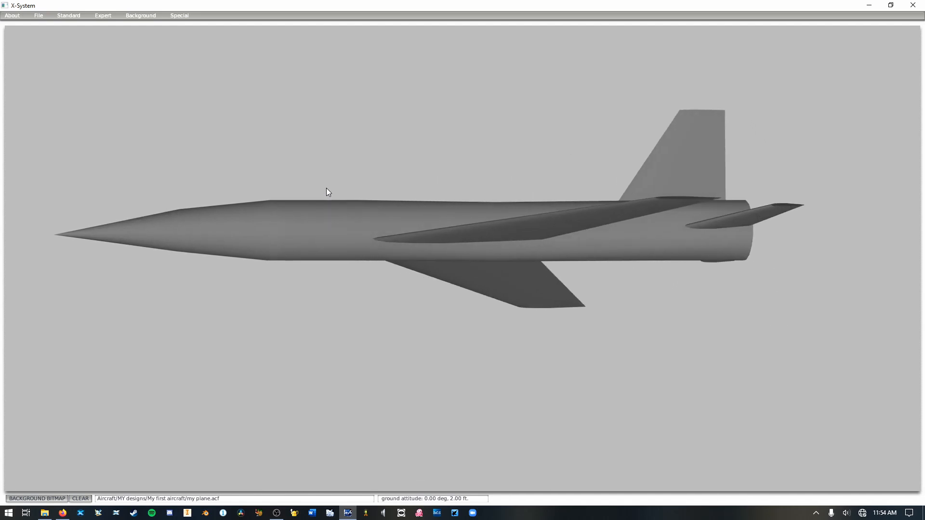
pyautogui.press('Up')
pyautogui.press('Right')
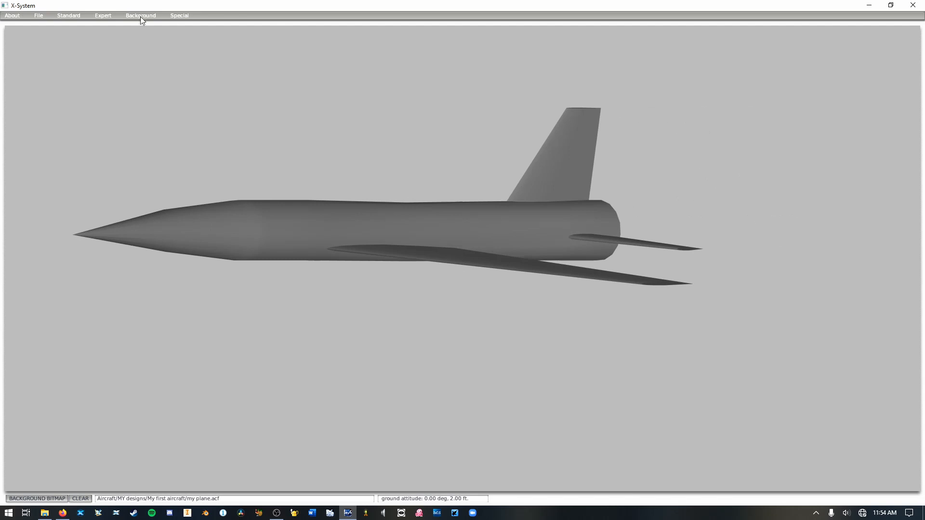
# - Reset the model view and inspect the finished airframe from below, the front and above
pyautogui.click(140, 16)
pyautogui.click(143, 32)
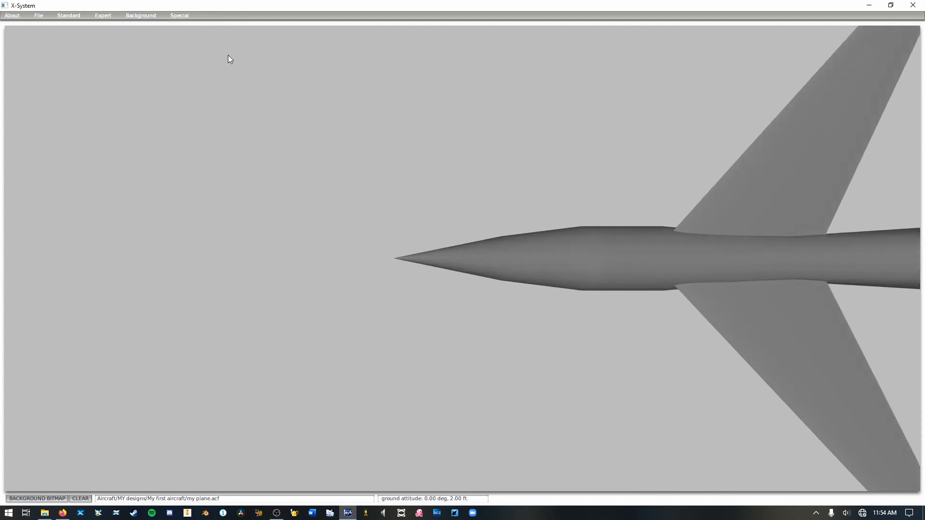
pyautogui.press('Right')
pyautogui.press('Down')
pyautogui.press('Left')
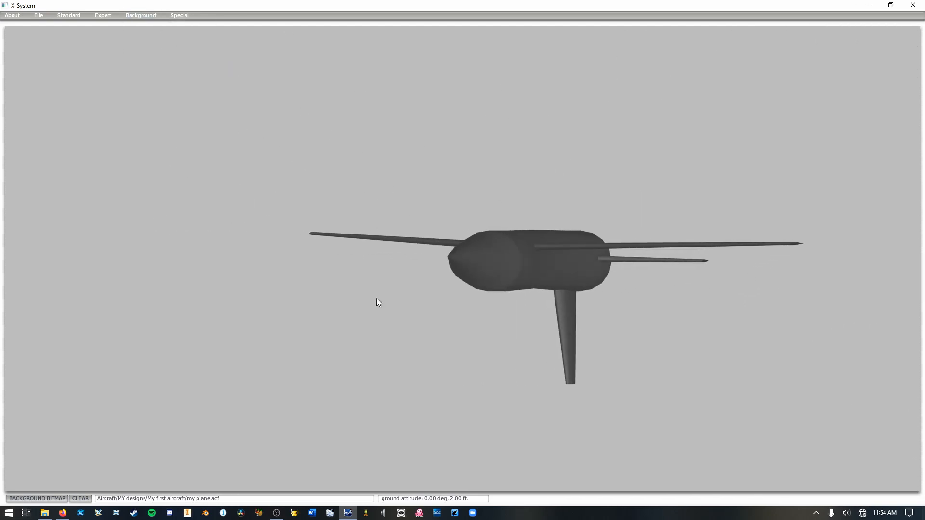
pyautogui.press('Left')
pyautogui.press('Down')
pyautogui.press('Left')
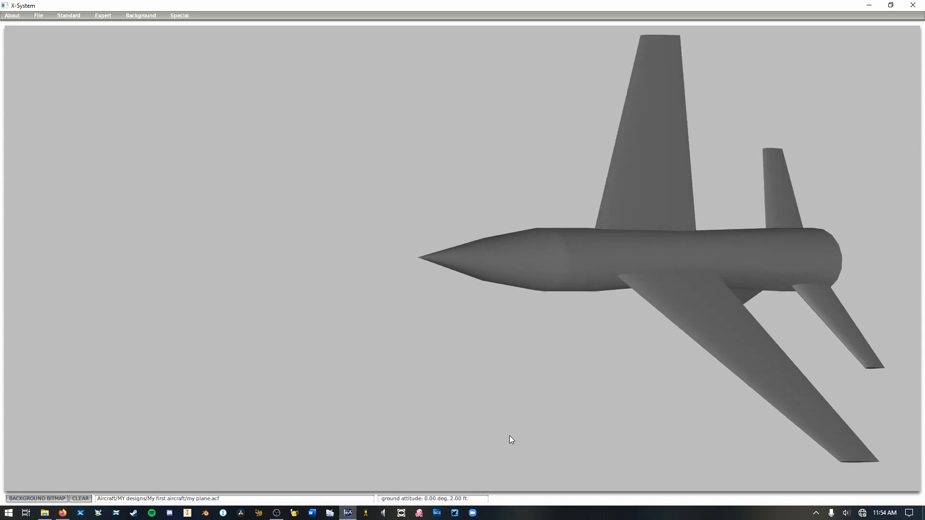
pyautogui.press('Down')
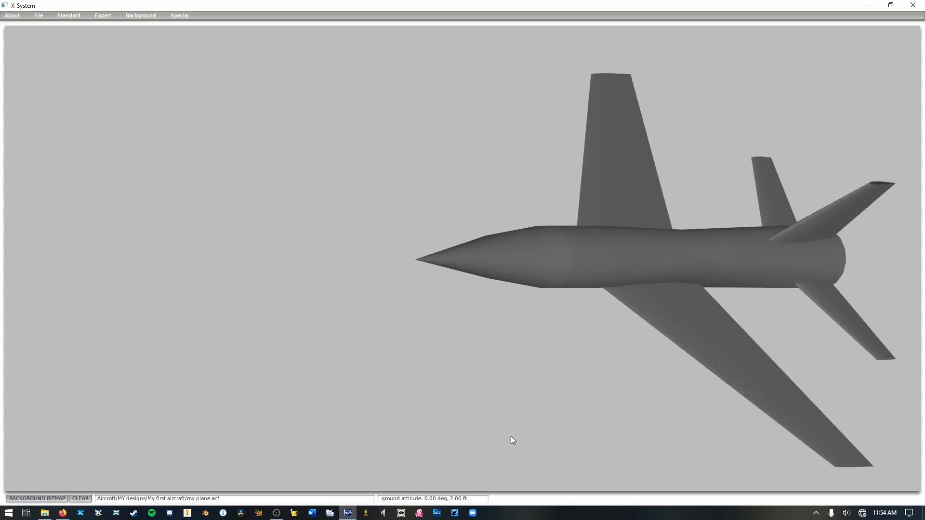
pyautogui.press('Left')
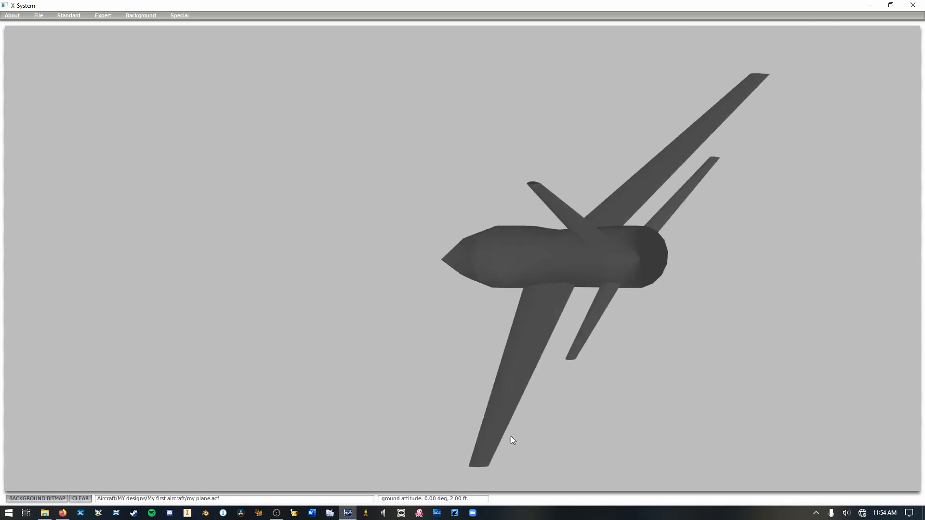
pyautogui.press('Down')
pyautogui.press('Right')
pyautogui.press('Up')
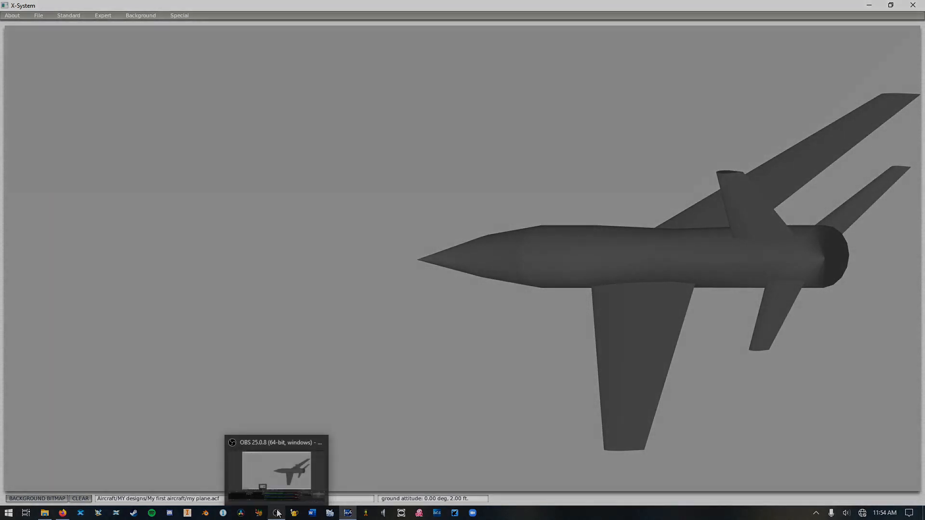
pyautogui.click(276, 513)
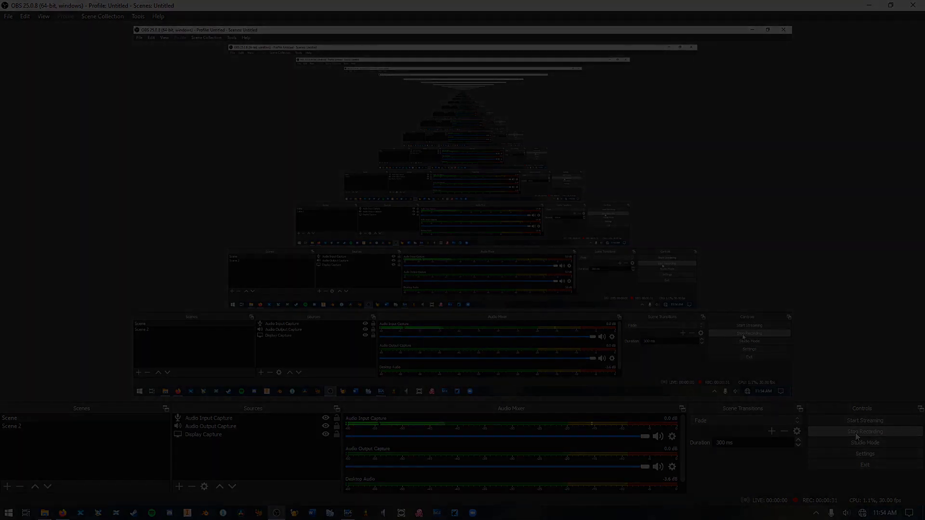